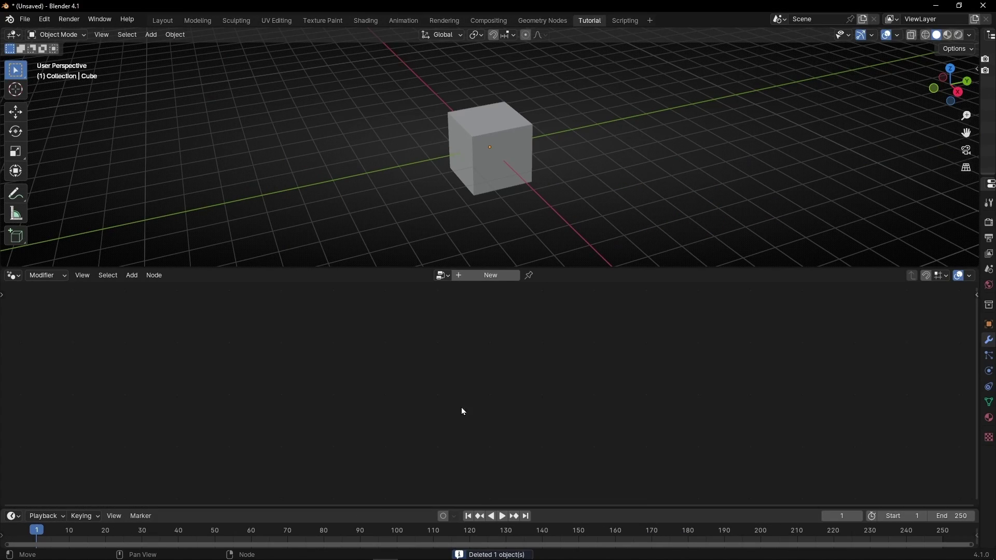
Step: Close the timeline area and create a new Geometry Nodes tree on the cube, deleting its Group Input node
{"action": "right_click", "coordinate": [380, 513]}
{"action": "left_click", "coordinate": [353, 519]}
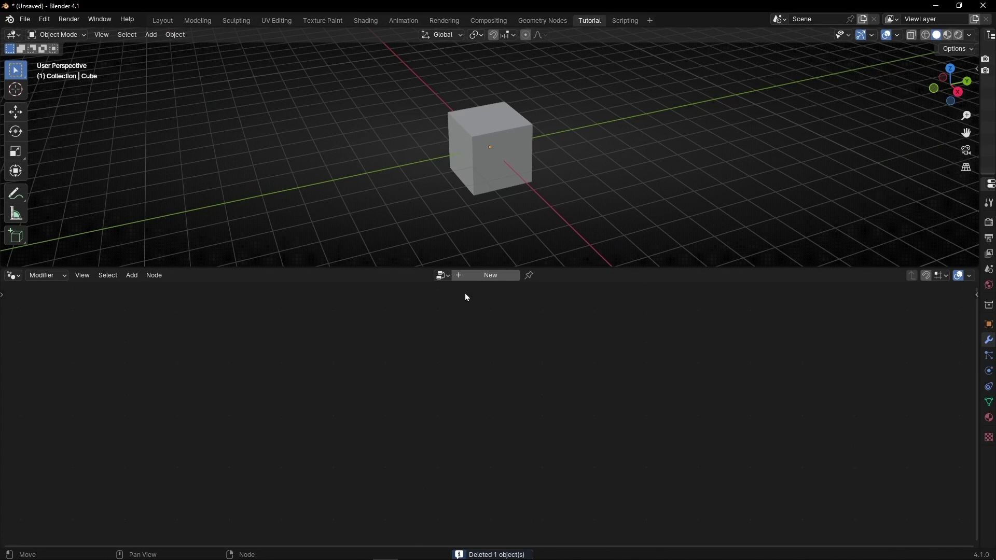
{"action": "left_click", "coordinate": [471, 275]}
{"action": "left_click", "coordinate": [350, 432]}
{"action": "key", "text": "x"}
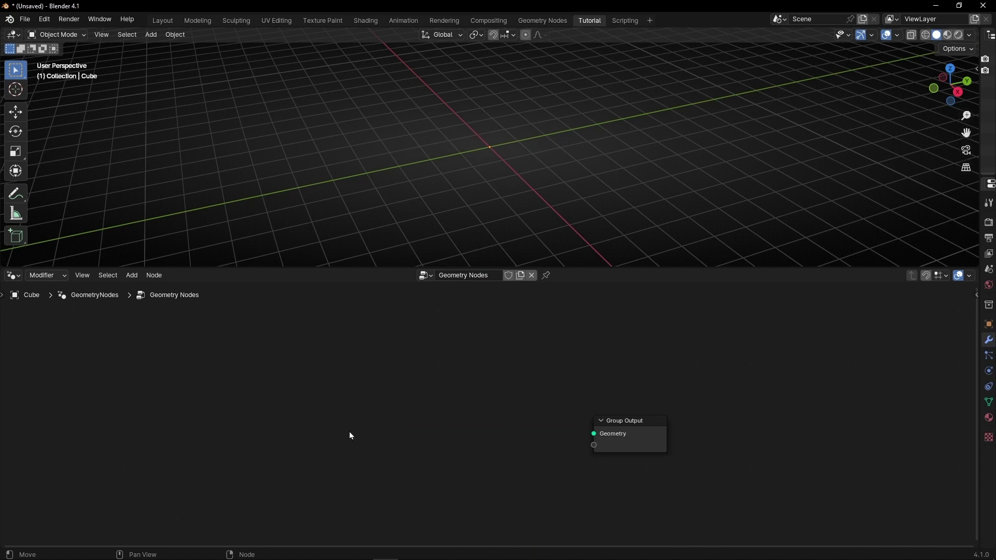
Step: Add a Curve Line node and connect its Curve output to the Group Output's Geometry input
{"action": "key", "text": "shift+a"}
{"action": "type", "text": "cur"}
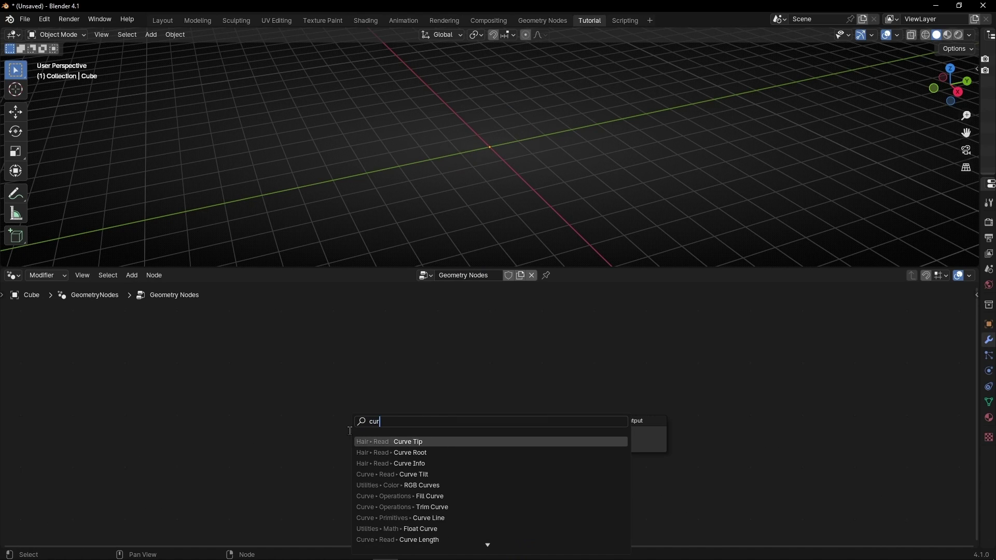
{"action": "type", "text": "ve line"}
{"action": "key", "text": "Return"}
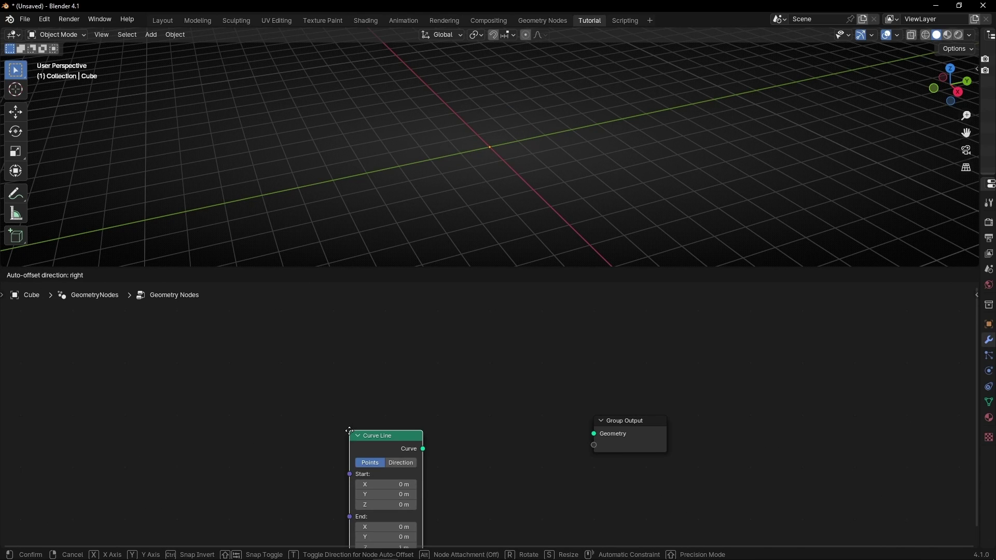
{"action": "left_click", "coordinate": [311, 365]}
{"action": "left_click_drag", "start_coordinate": [384, 383], "coordinate": [595, 434]}
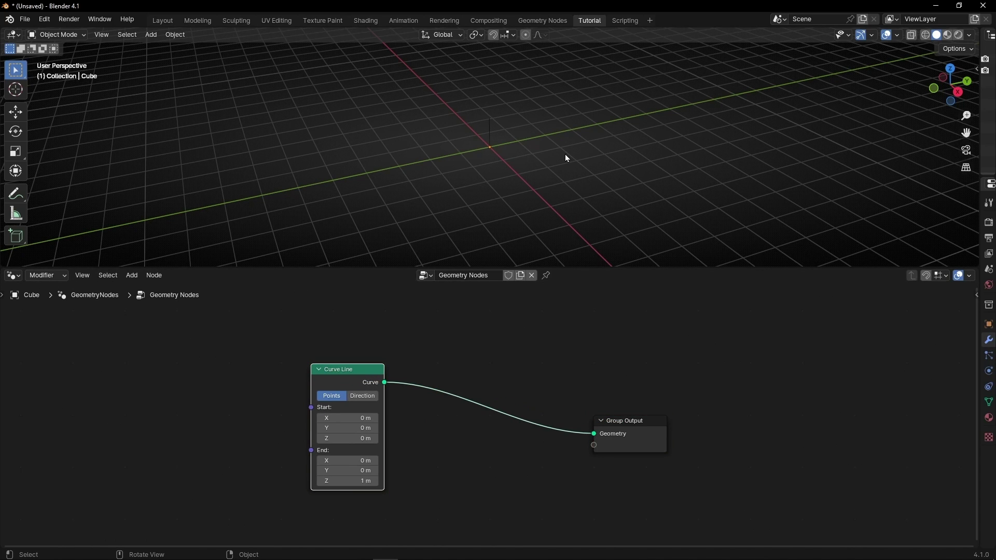
Step: Set the Curve Line's End point to X 2.4 m, Y 3.4 m and Z 2.3 m
{"action": "scroll", "coordinate": [566, 159], "scroll_direction": "up", "scroll_amount": 2}
{"action": "scroll", "coordinate": [565, 159], "scroll_direction": "up", "scroll_amount": 4}
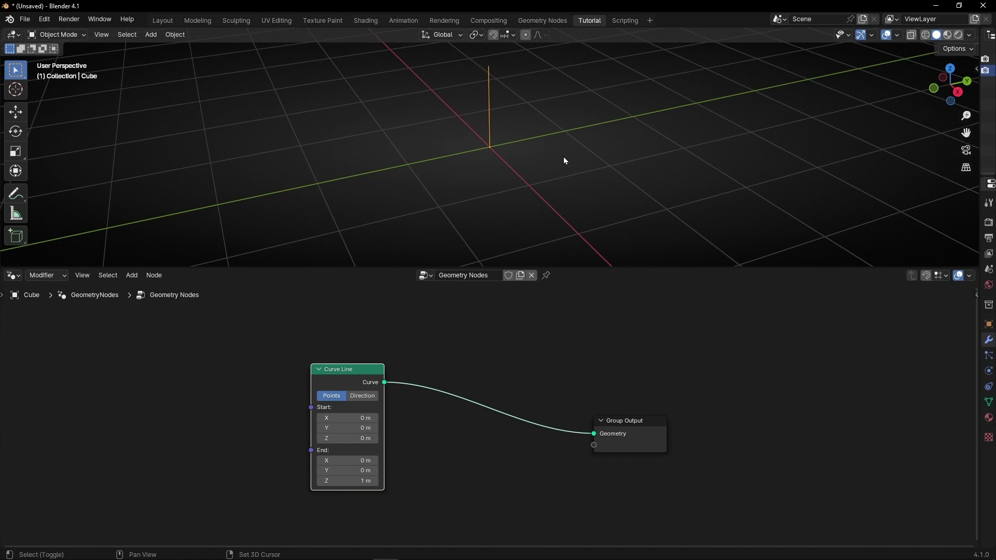
{"action": "middle_click_drag", "start_coordinate": [563, 157], "coordinate": [526, 215]}
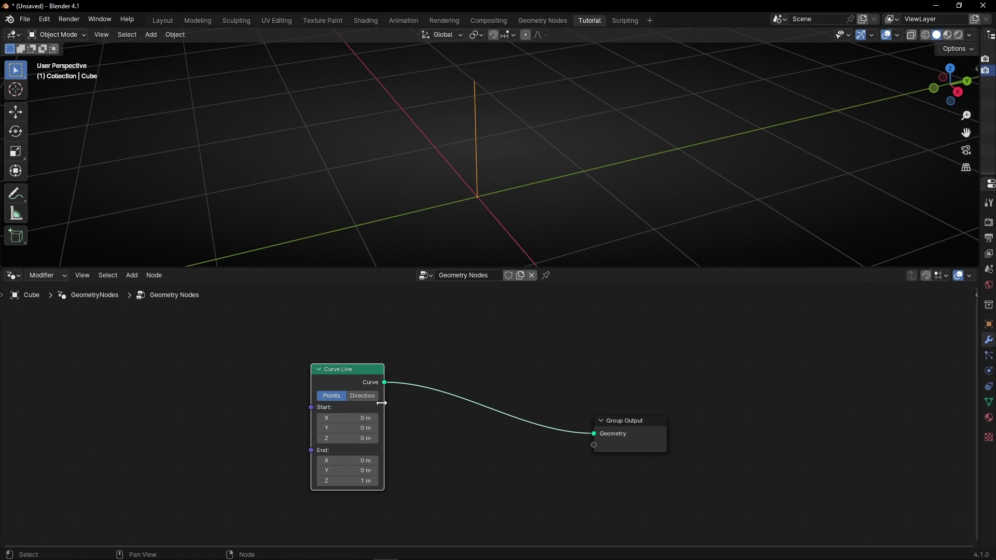
{"action": "mouse_move", "coordinate": [347, 461]}
{"action": "left_mouse_down"}
{"action": "mouse_move", "coordinate": [378, 461]}
{"action": "mouse_move", "coordinate": [364, 461]}
{"action": "left_mouse_up"}
{"action": "middle_click_drag", "start_coordinate": [446, 207], "coordinate": [464, 177]}
{"action": "left_click_drag", "start_coordinate": [351, 471], "coordinate": [374, 481]}
{"action": "middle_click_drag", "start_coordinate": [467, 156], "coordinate": [491, 172]}
{"action": "scroll", "coordinate": [326, 363], "scroll_direction": "up", "scroll_amount": 2}
Step: Try the Curve Line's Direction mode with a different length, undo the length change and return to Points mode
{"action": "left_click", "coordinate": [311, 392]}
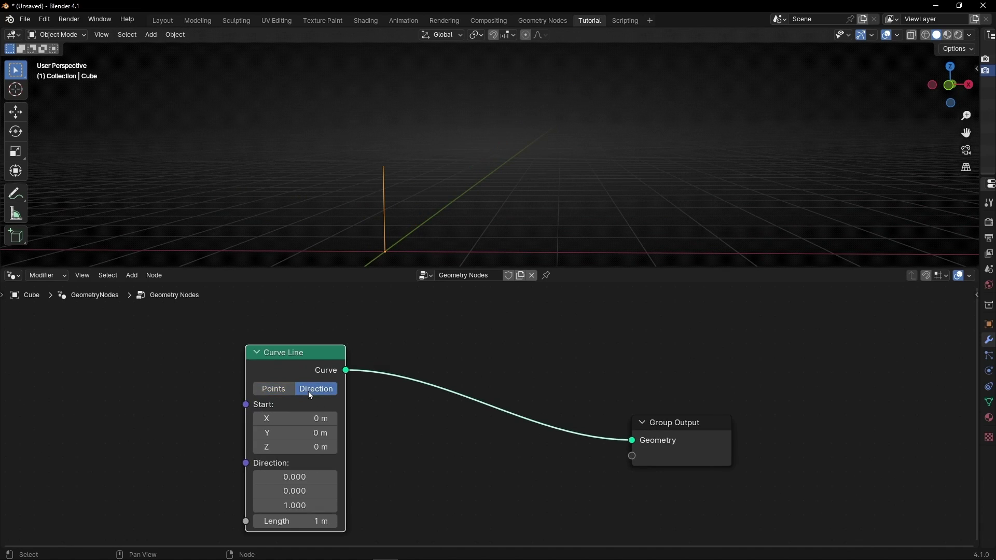
{"action": "left_click_drag", "start_coordinate": [301, 516], "coordinate": [353, 515]}
{"action": "key", "text": "ctrl+z"}
{"action": "left_click", "coordinate": [285, 388]}
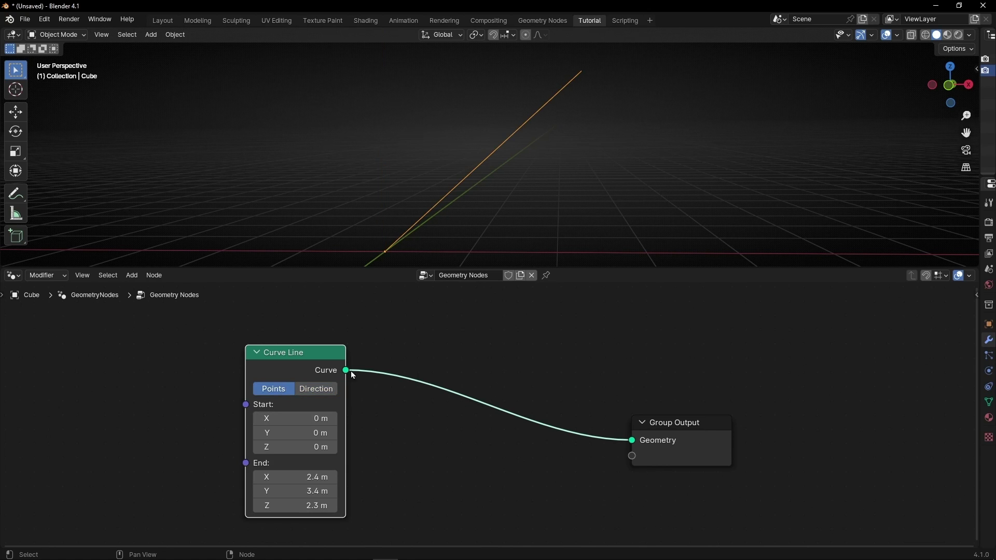
Step: Spread the Curve Line and Group Output nodes apart and attach a Viewer node to the Curve Line, placed below the link
{"action": "middle_click_drag", "start_coordinate": [563, 159], "coordinate": [593, 147]}
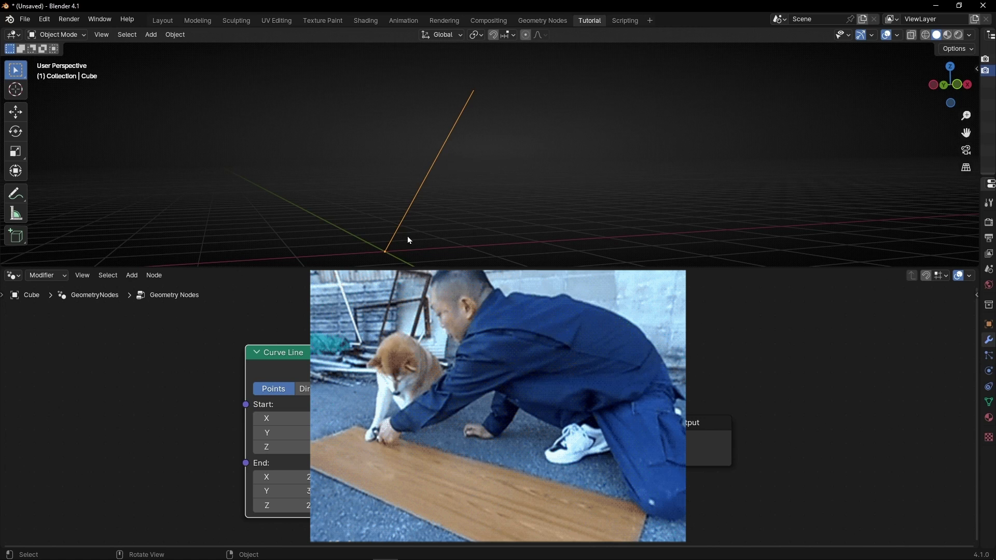
{"action": "left_click_drag", "start_coordinate": [688, 459], "coordinate": [650, 401]}
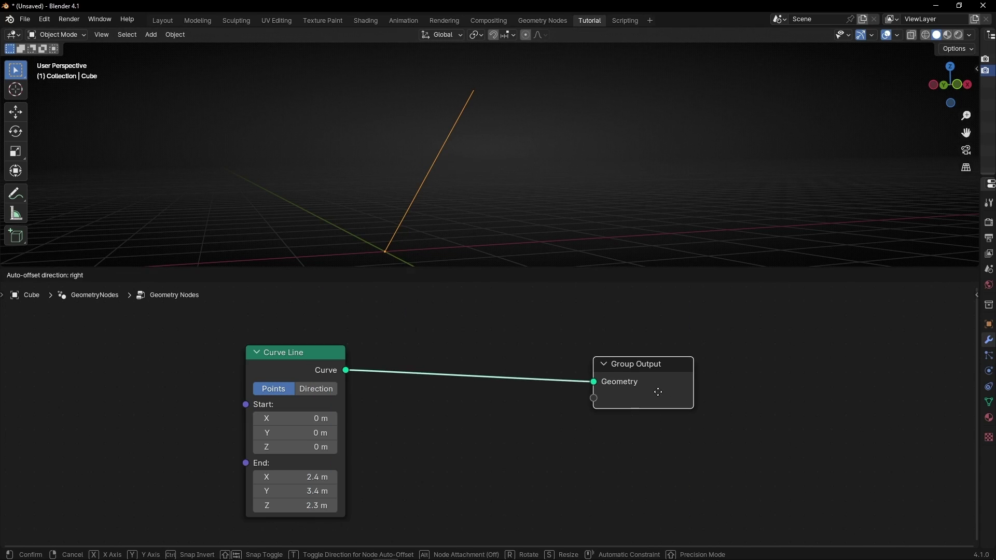
{"action": "left_click_drag", "start_coordinate": [307, 365], "coordinate": [282, 364]}
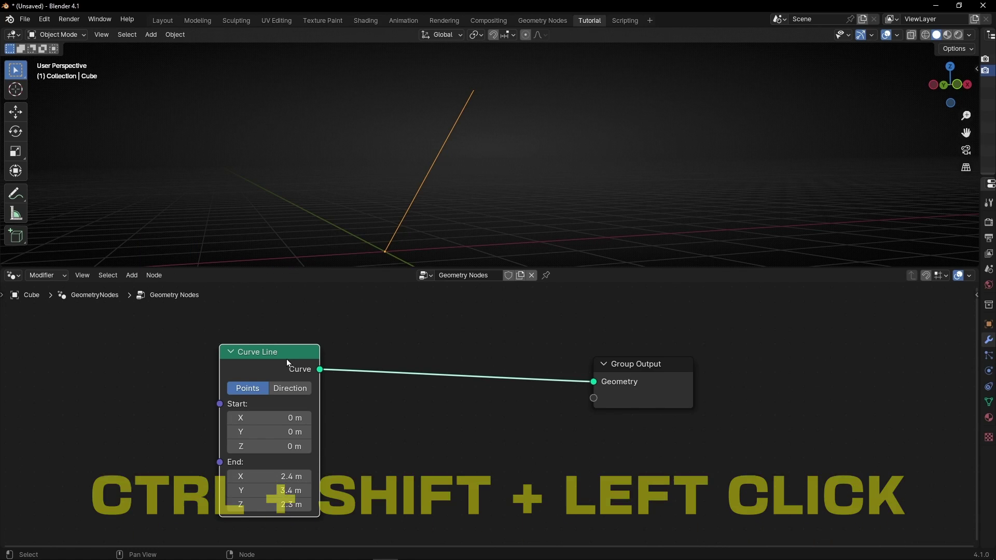
{"action": "left_click", "coordinate": [287, 362], "text": "ctrl+shift"}
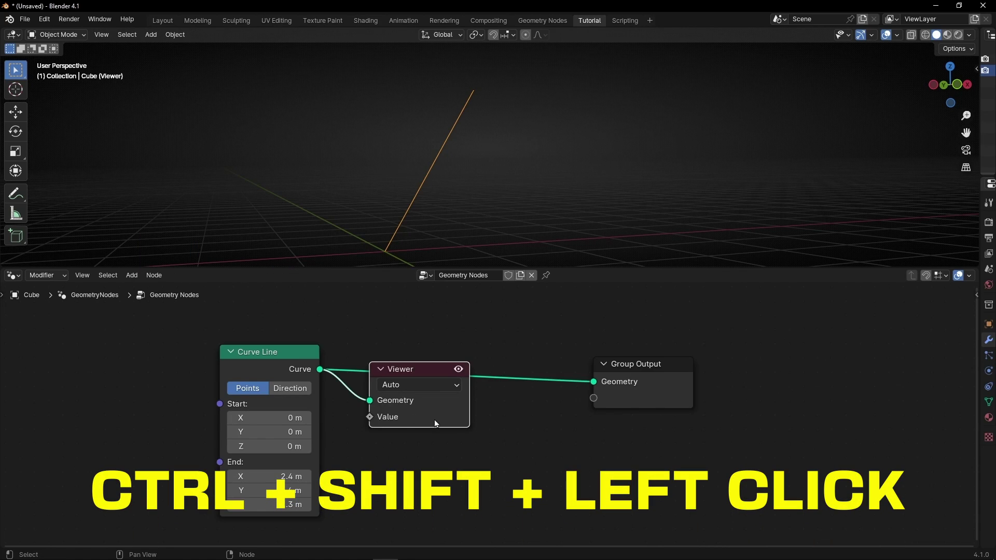
{"action": "left_click_drag", "start_coordinate": [435, 423], "coordinate": [469, 462]}
Step: Add a Spline Length node and connect its Length output to the Viewer's Value input
{"action": "key", "text": "shift+a"}
{"action": "type", "text": "spl"}
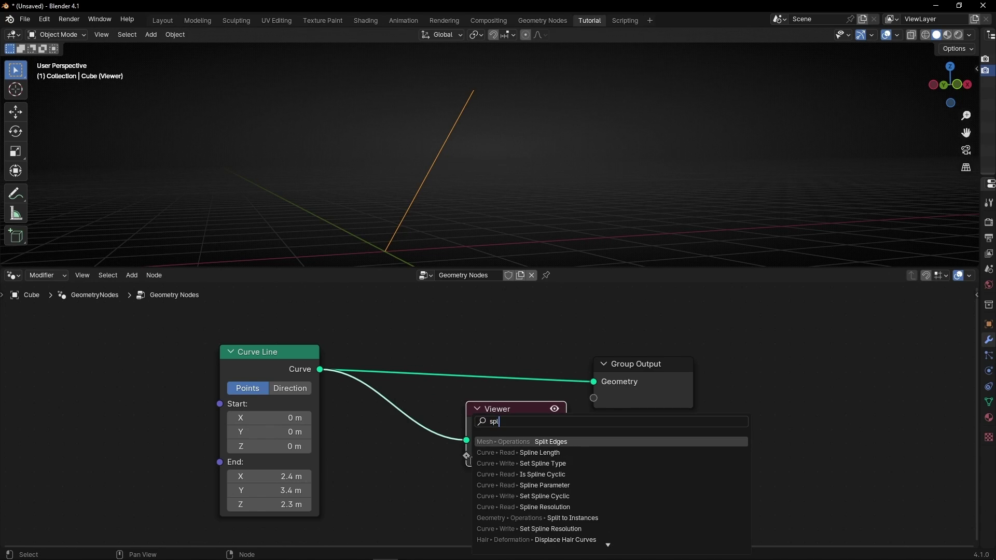
{"action": "type", "text": "ine"}
{"action": "key", "text": "Return"}
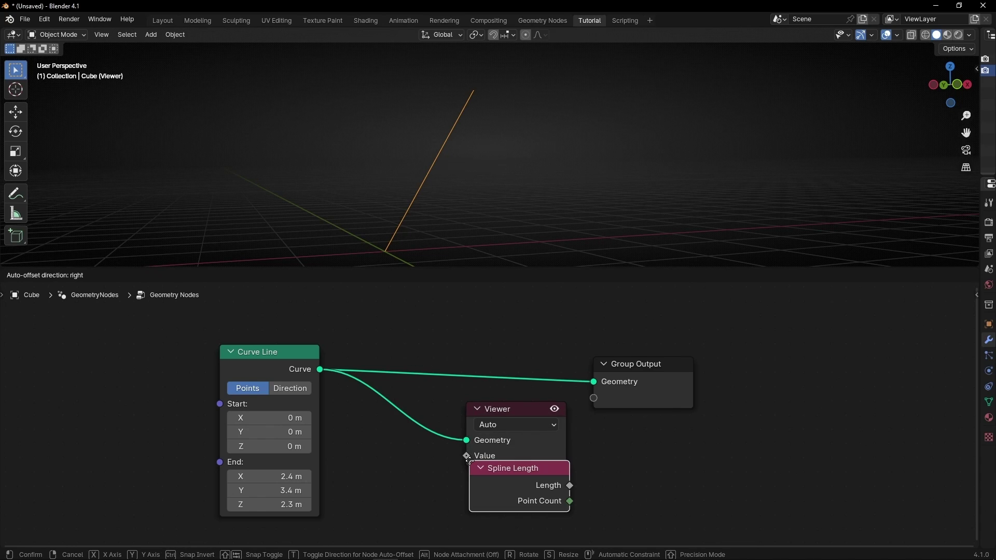
{"action": "left_click", "coordinate": [361, 461]}
{"action": "left_click_drag", "start_coordinate": [425, 473], "coordinate": [466, 455]}
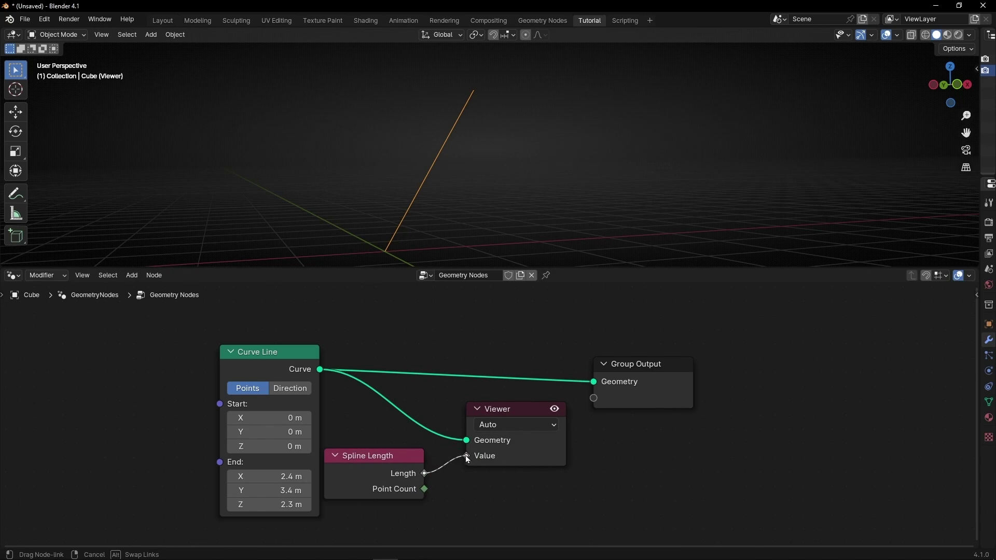
Step: Turn on the Viewer Node's Attribute Text overlay in the viewport and set the Curve Line's End X to 6.3 m
{"action": "left_click_drag", "start_coordinate": [282, 397], "coordinate": [216, 397]}
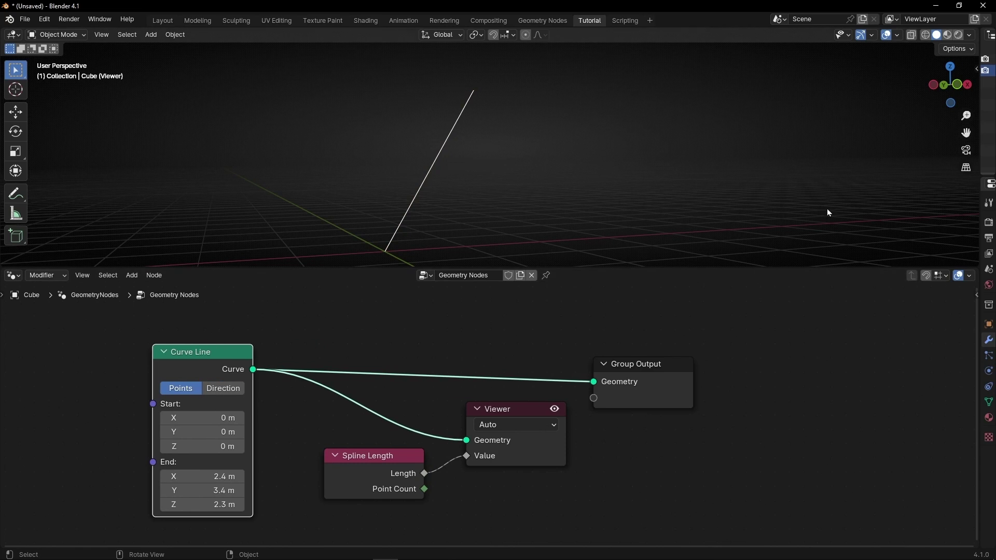
{"action": "left_click", "coordinate": [899, 37]}
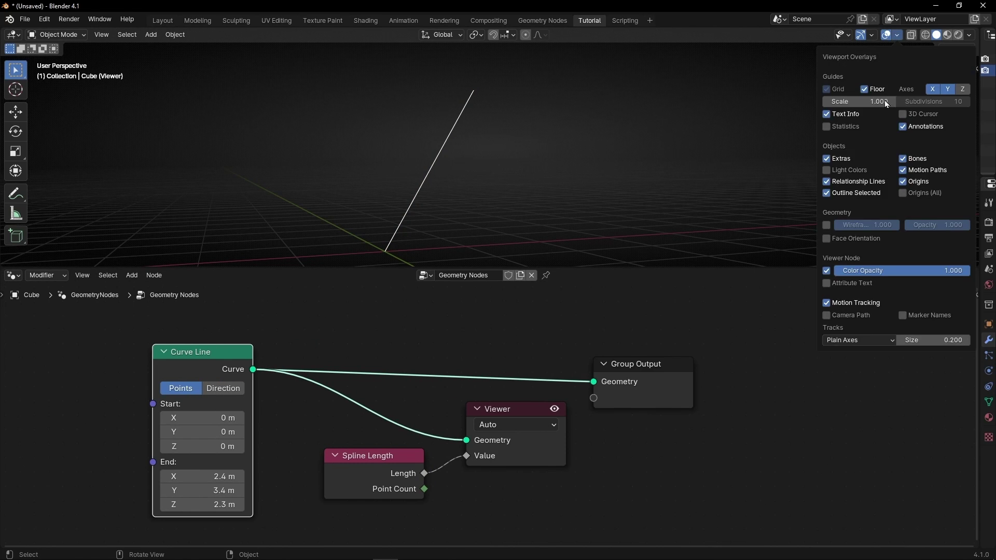
{"action": "left_click", "coordinate": [833, 287]}
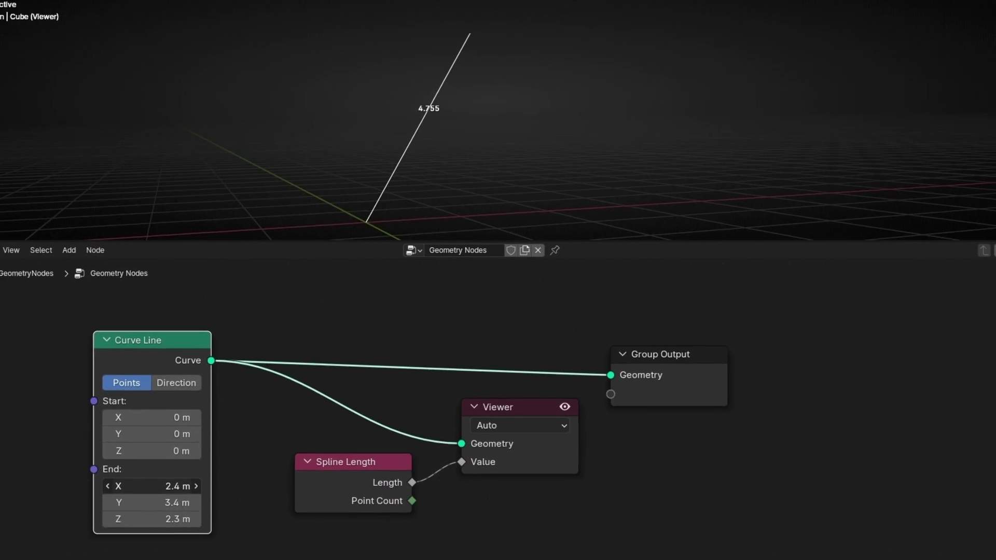
{"action": "left_click_drag", "start_coordinate": [151, 486], "coordinate": [620, 51]}
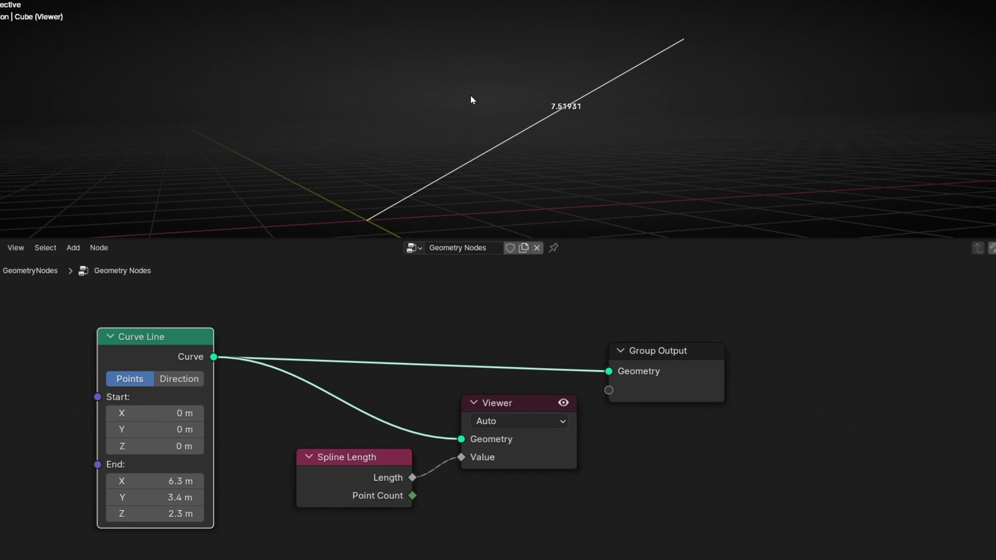
Step: Delete the Viewer and Spline Length nodes from the node tree
{"action": "left_click", "coordinate": [528, 444]}
{"action": "key", "text": "x"}
{"action": "left_click", "coordinate": [366, 465]}
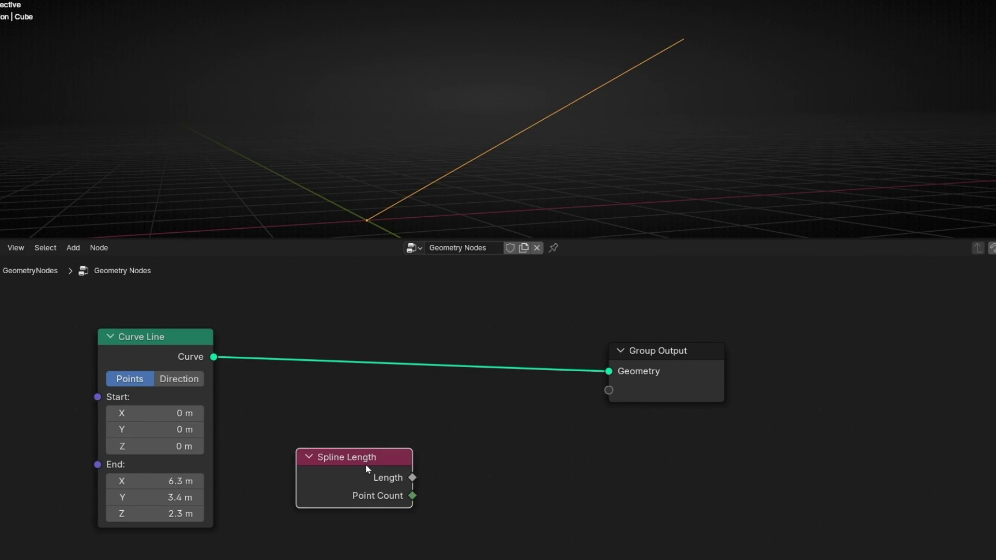
{"action": "key", "text": "x"}
Step: Insert a Join Geometry node on the link between Curve Line and Group Output, spacing the nodes apart
{"action": "key", "text": "shift+a"}
{"action": "type", "text": "join"}
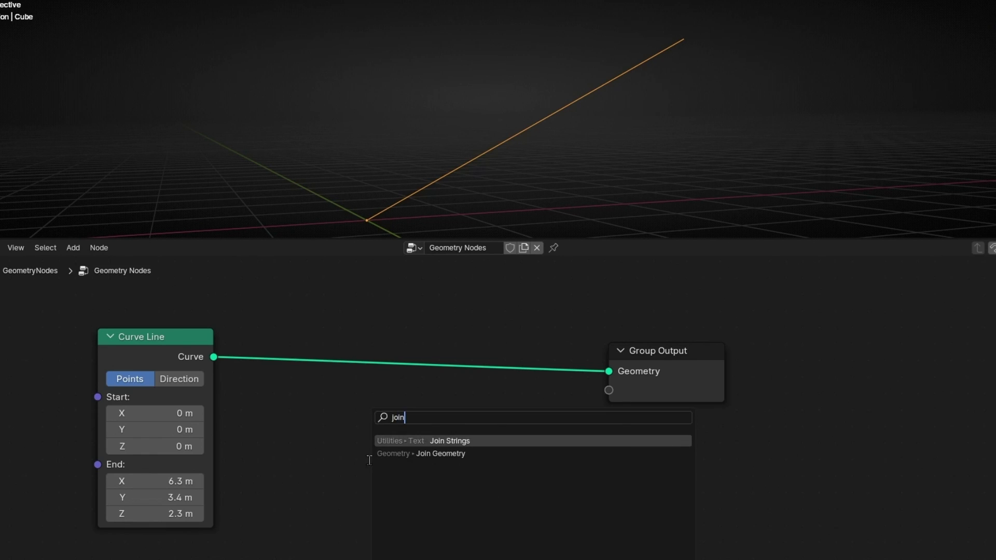
{"action": "key", "text": "Down"}
{"action": "key", "text": "Return"}
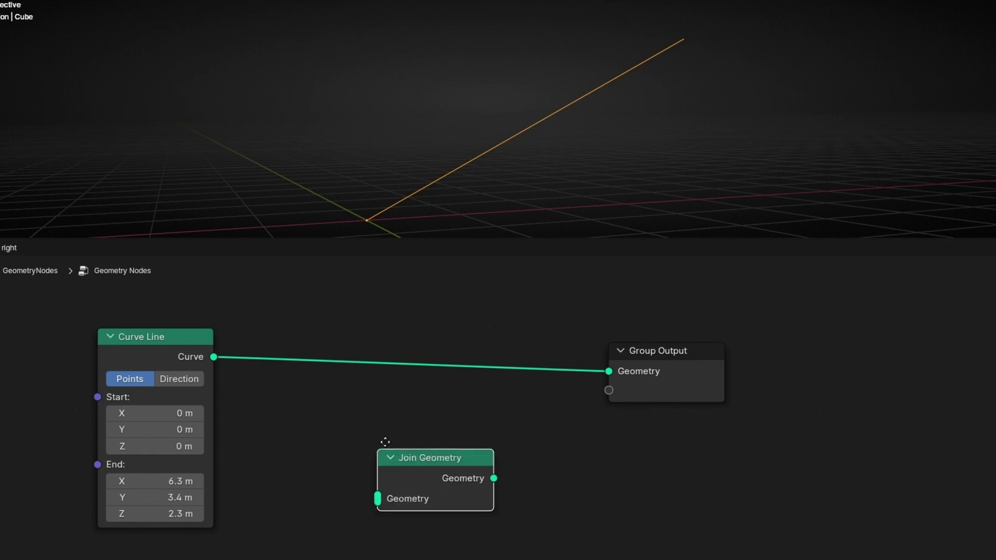
{"action": "left_click", "coordinate": [485, 344]}
{"action": "left_click_drag", "start_coordinate": [676, 400], "coordinate": [793, 376]}
{"action": "left_click_drag", "start_coordinate": [475, 369], "coordinate": [493, 318]}
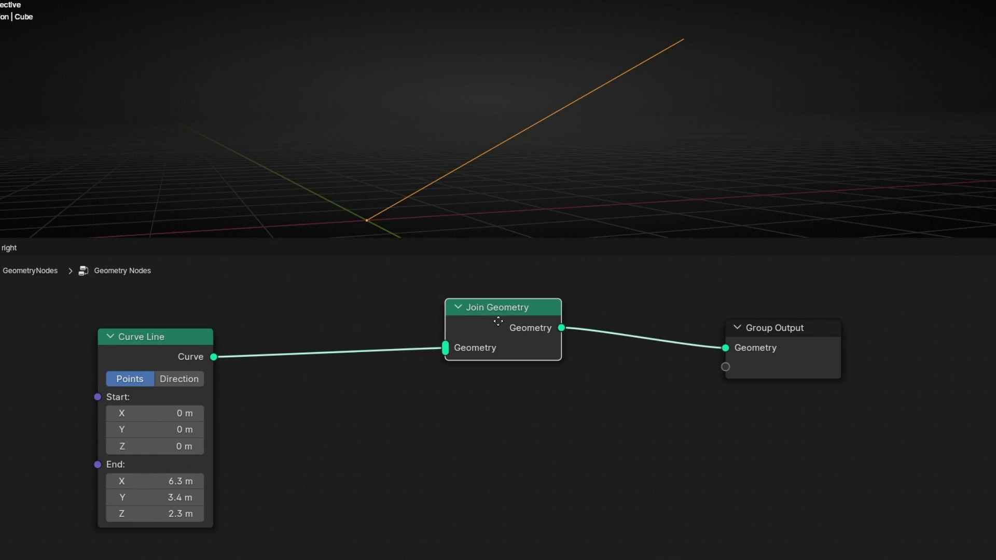
Step: Add a Curve Length node fed by the Curve Line's Curve output and place it below the Join Geometry link
{"action": "left_click", "coordinate": [213, 365]}
{"action": "left_click_drag", "start_coordinate": [213, 358], "coordinate": [358, 442]}
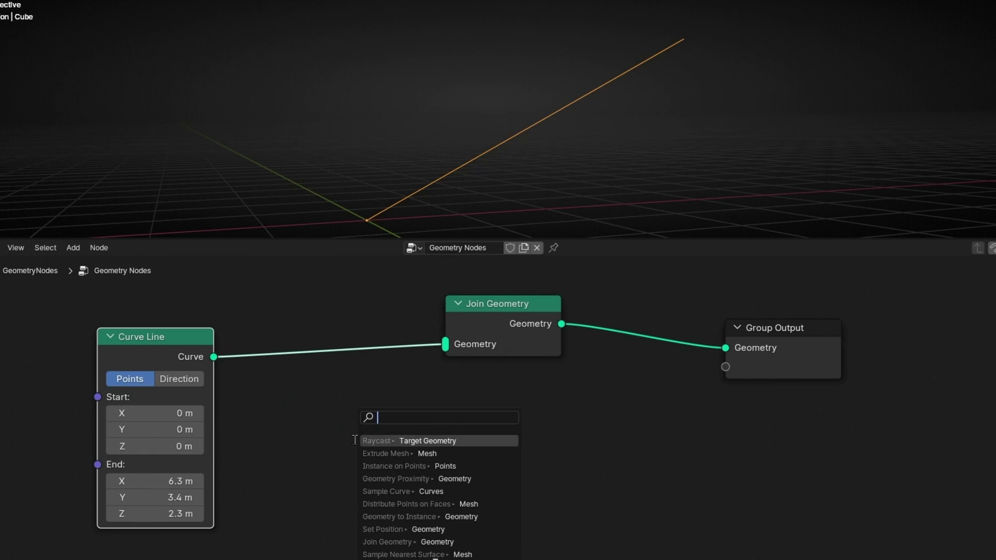
{"action": "type", "text": "curve l"}
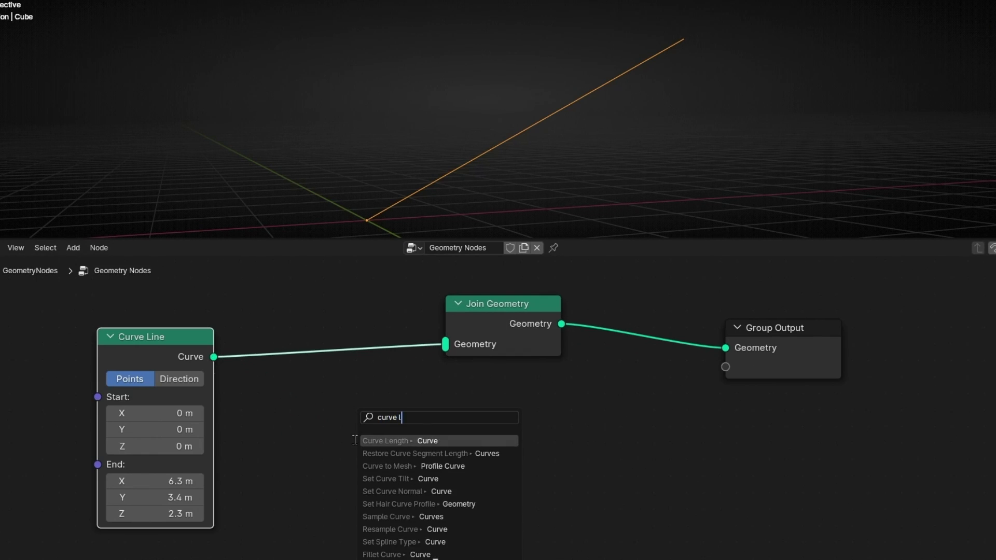
{"action": "key", "text": "Return"}
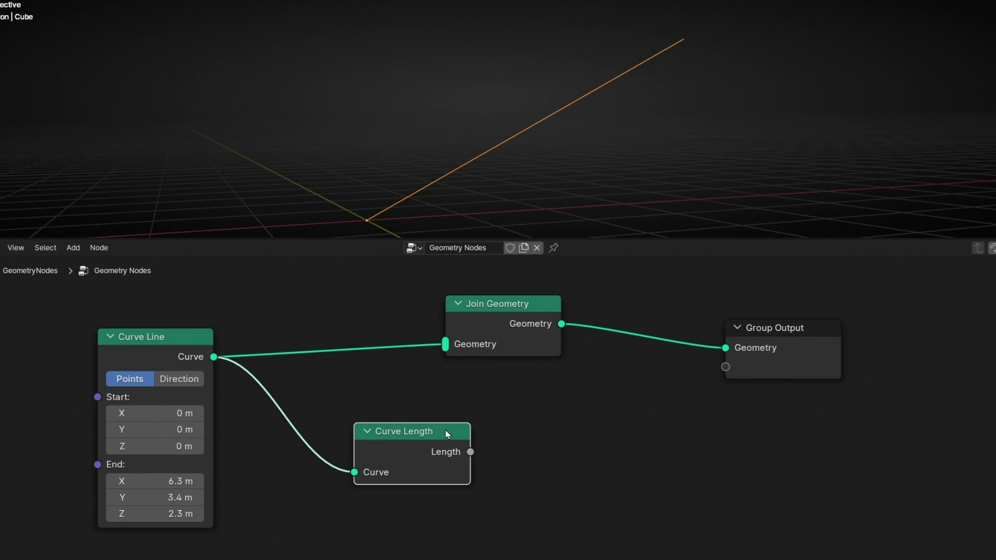
{"action": "left_click_drag", "start_coordinate": [447, 434], "coordinate": [419, 424]}
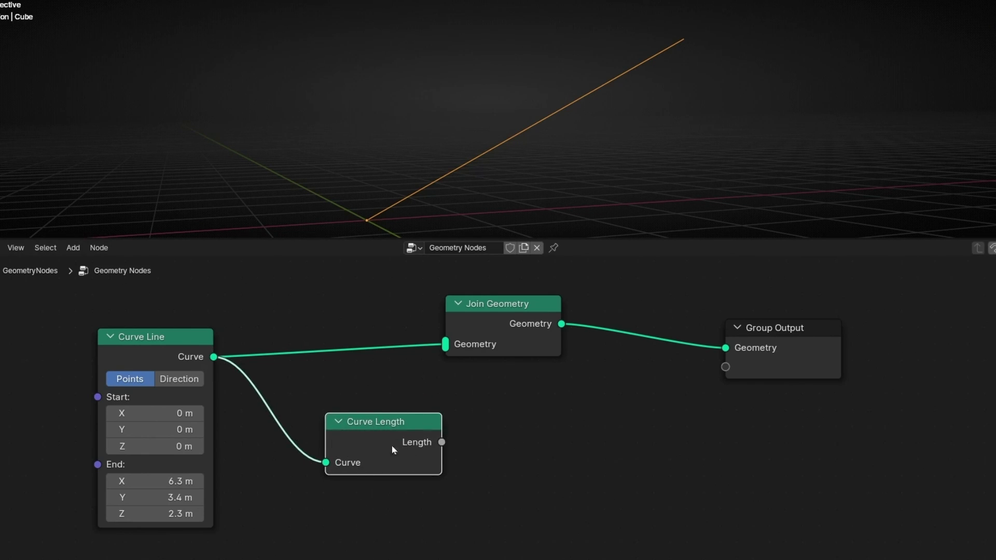
Step: Add a Value to String node fed by the Curve Length node's Length output
{"action": "mouse_move", "coordinate": [443, 446]}
{"action": "left_click_drag", "start_coordinate": [435, 444], "coordinate": [500, 441]}
{"action": "type", "text": "value"}
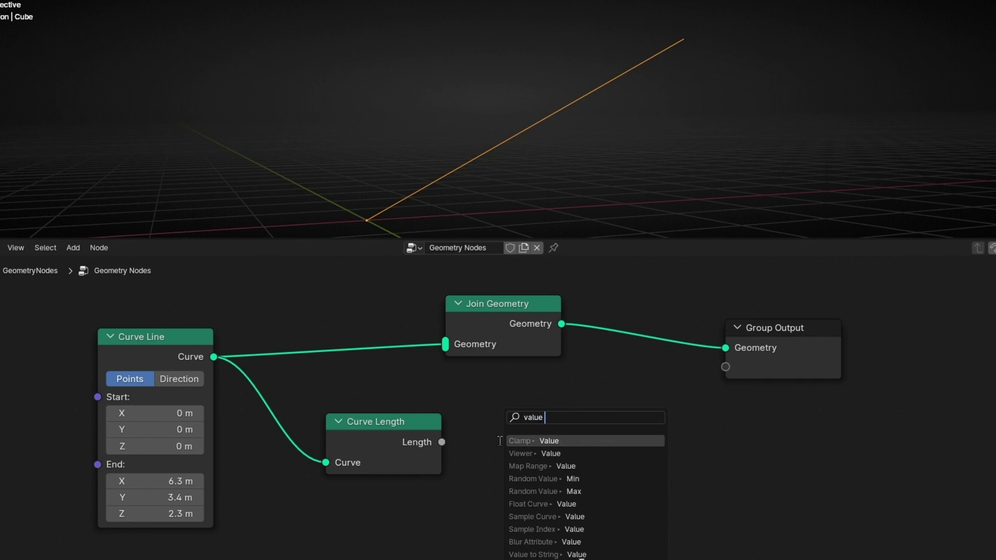
{"action": "type", "text": " to strtin"}
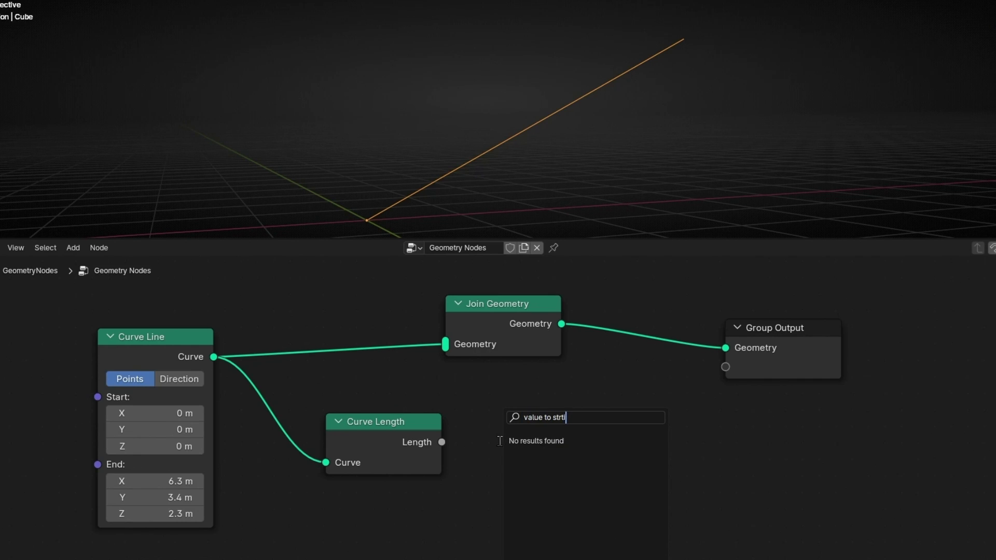
{"action": "key", "text": "BackSpace"}
{"action": "key", "text": "BackSpace"}
{"action": "type", "text": "in"}
{"action": "key", "text": "Return"}
{"action": "left_click", "coordinate": [500, 443]}
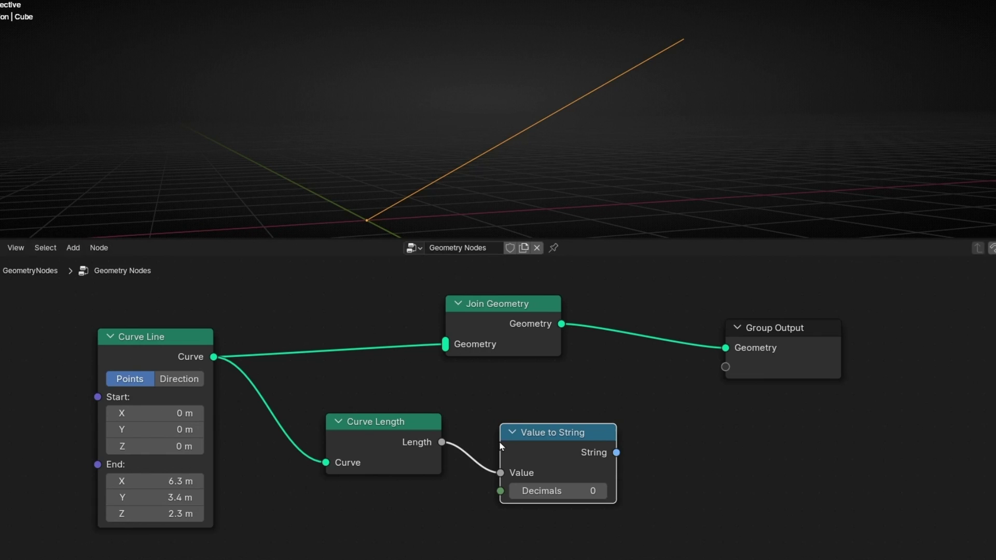
Step: Make room beside the Group Output and add a String to Curves node fed by the Value to String node's String output
{"action": "middle_click_drag", "start_coordinate": [644, 432], "coordinate": [363, 422]}
{"action": "left_click_drag", "start_coordinate": [498, 343], "coordinate": [676, 342]}
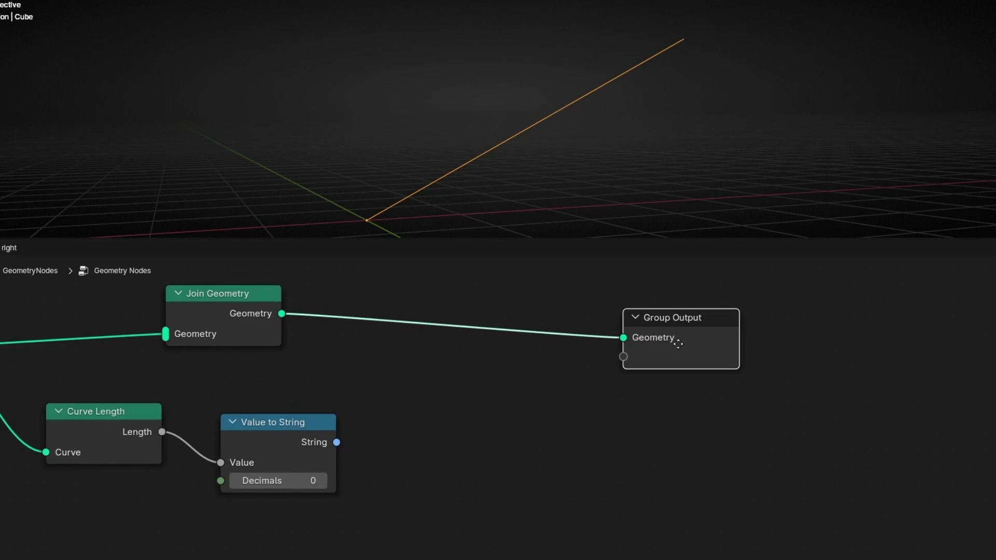
{"action": "left_click_drag", "start_coordinate": [336, 442], "coordinate": [404, 442]}
{"action": "type", "text": "strin"}
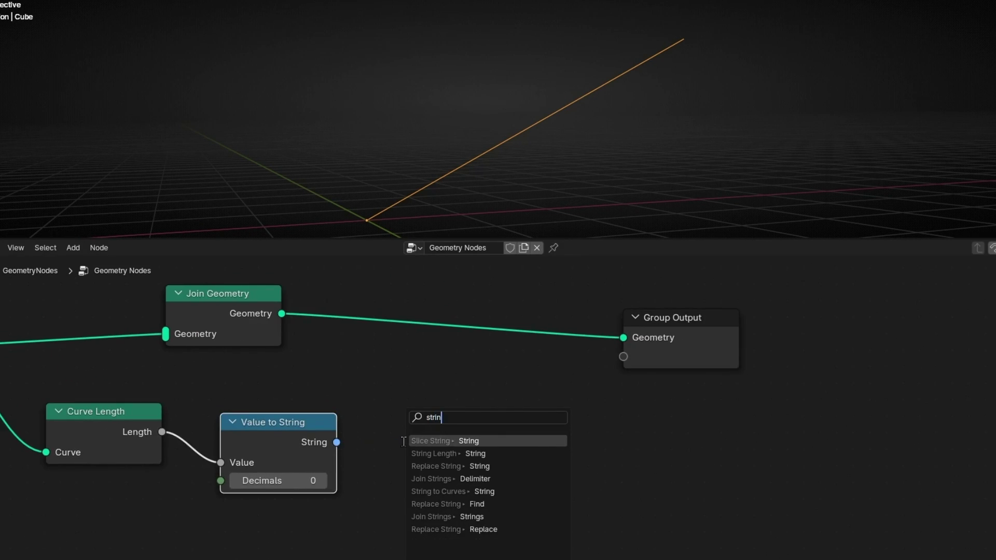
{"action": "type", "text": "g to"}
{"action": "key", "text": "Return"}
{"action": "left_click", "coordinate": [391, 420]}
Step: Move Join Geometry beside the Group Output, connect String to Curves' Curve Instances into it, and maximize the node editor
{"action": "left_click_drag", "start_coordinate": [675, 339], "coordinate": [855, 341]}
{"action": "left_click_drag", "start_coordinate": [180, 317], "coordinate": [654, 333]}
{"action": "left_click", "coordinate": [654, 333]}
{"action": "left_click_drag", "start_coordinate": [548, 432], "coordinate": [640, 351]}
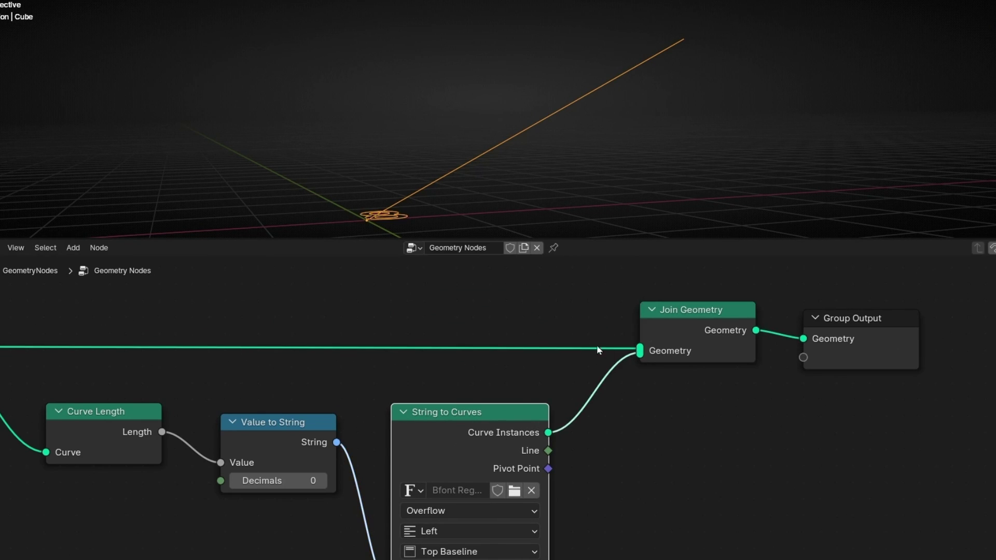
{"action": "middle_click_drag", "start_coordinate": [436, 218], "coordinate": [408, 203]}
{"action": "key", "text": "ctrl+space"}
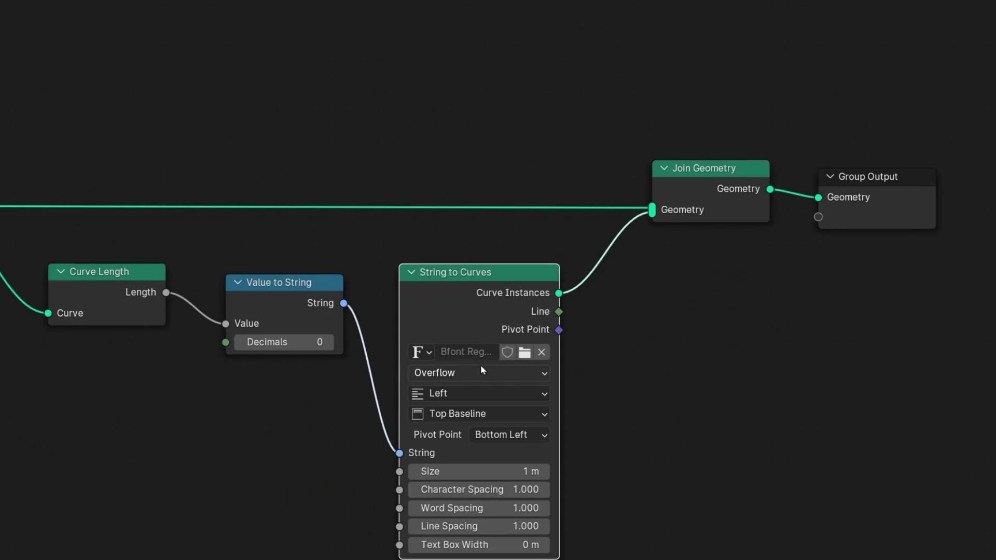
Step: Shift the Curve Line, Curve Length, Value to String and String to Curves nodes back to make room before Join Geometry
{"action": "scroll", "coordinate": [481, 365], "scroll_direction": "down", "scroll_amount": 4}
{"action": "scroll", "coordinate": [467, 369], "scroll_direction": "down", "scroll_amount": 1}
{"action": "left_click_drag", "start_coordinate": [126, 225], "coordinate": [1, 196]}
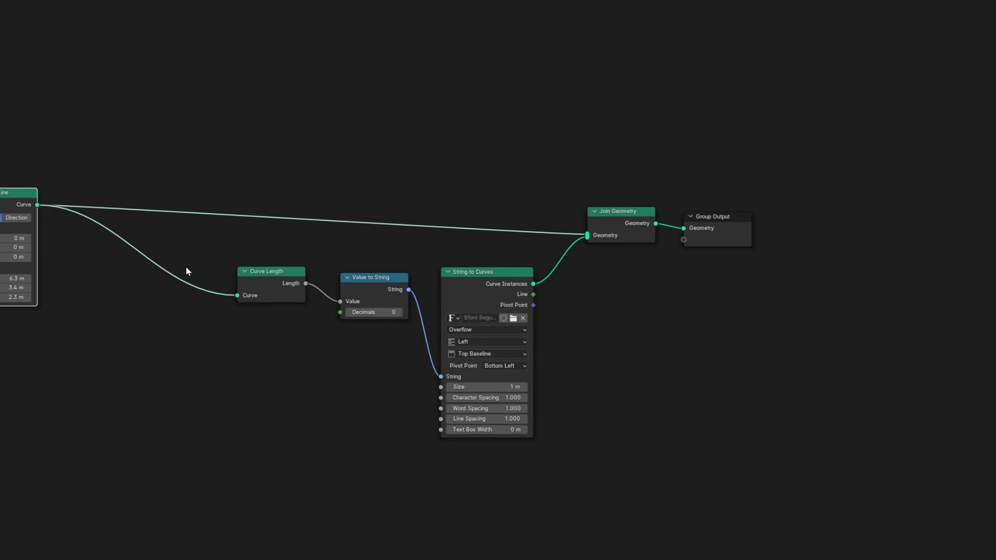
{"action": "left_click_drag", "start_coordinate": [265, 275], "coordinate": [135, 275]}
{"action": "left_click_drag", "start_coordinate": [374, 279], "coordinate": [257, 280]}
{"action": "left_click_drag", "start_coordinate": [477, 280], "coordinate": [366, 289]}
Step: Insert a Fill Curve node between String to Curves and Join Geometry, and restore the node editor to its normal size
{"action": "key", "text": "shift+a"}
{"action": "type", "text": "fil"}
{"action": "key", "text": "Return"}
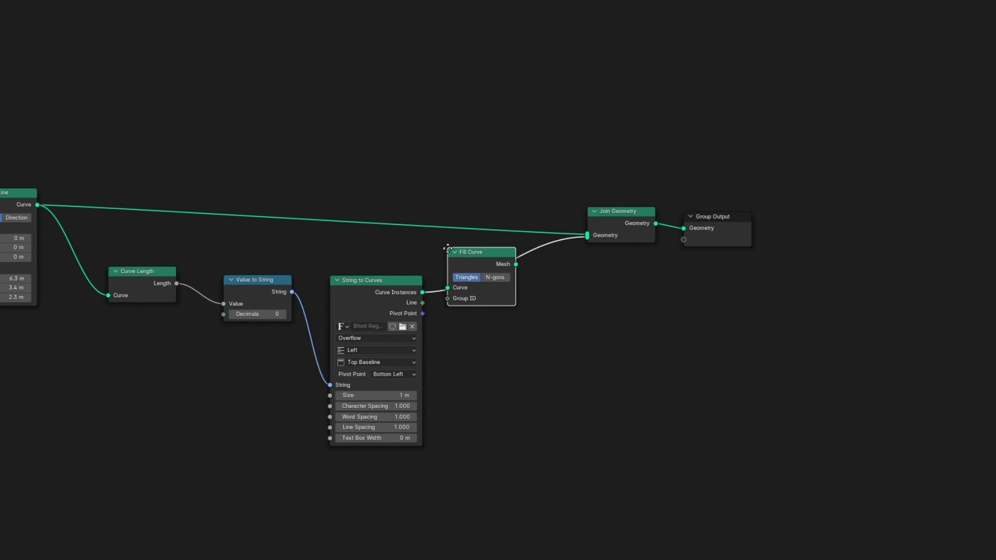
{"action": "left_click", "coordinate": [447, 248]}
{"action": "key", "text": "ctrl+space"}
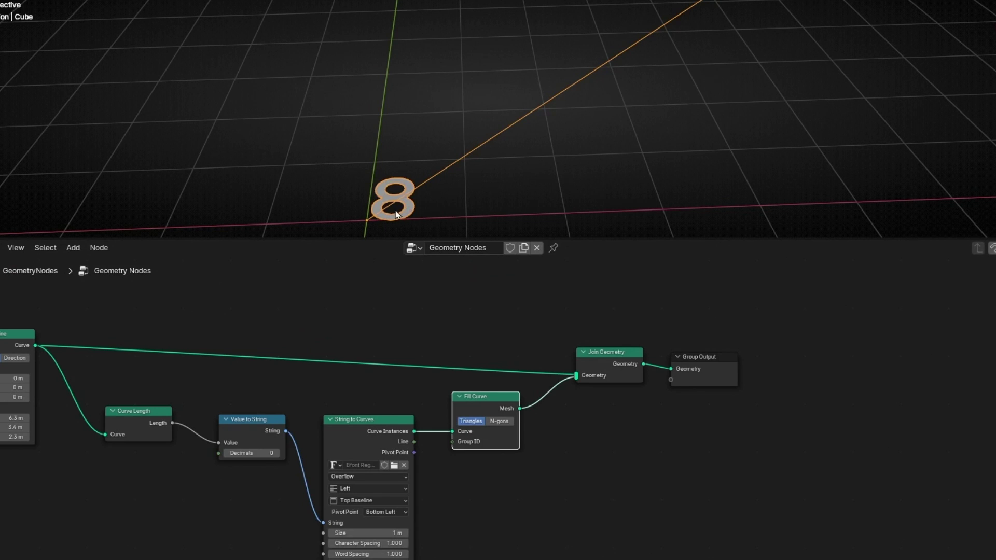
Step: Insert a Transform Geometry node between Fill Curve and Join Geometry
{"action": "scroll", "coordinate": [586, 529], "scroll_direction": "up", "scroll_amount": 1}
{"action": "middle_click_drag", "start_coordinate": [379, 113], "coordinate": [382, 155]}
{"action": "middle_click_drag", "start_coordinate": [522, 478], "coordinate": [484, 449]}
{"action": "left_click_drag", "start_coordinate": [439, 361], "coordinate": [424, 412]}
{"action": "key", "text": "shift+a"}
{"action": "type", "text": "tra"}
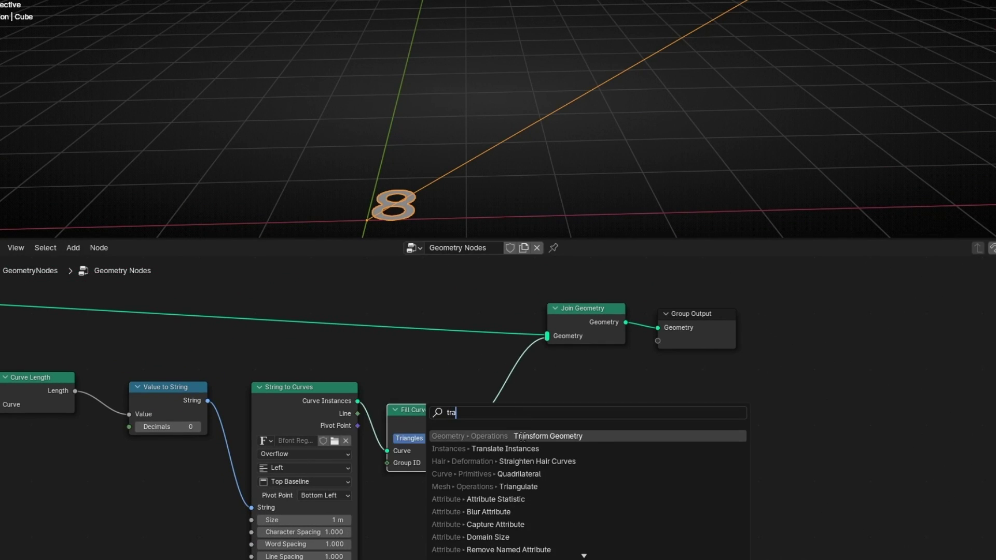
{"action": "left_click", "coordinate": [522, 437]}
{"action": "left_click", "coordinate": [615, 470]}
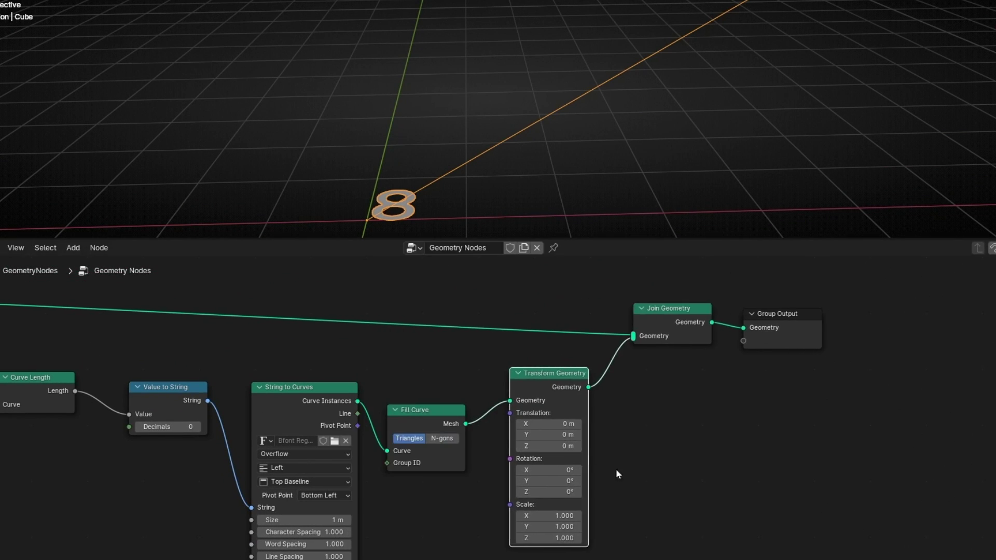
Step: Set the Transform Geometry node's X rotation to 90° and collapse the node
{"action": "scroll", "coordinate": [616, 469], "scroll_direction": "up", "scroll_amount": 3}
{"action": "middle_click_drag", "start_coordinate": [687, 480], "coordinate": [592, 413]}
{"action": "left_click", "coordinate": [508, 449]}
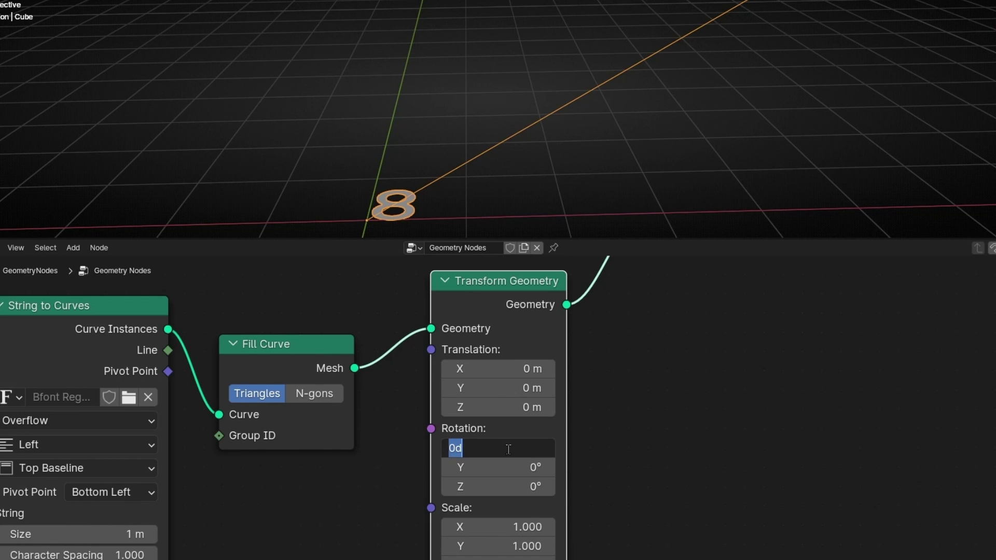
{"action": "type", "text": "90"}
{"action": "key", "text": "Return"}
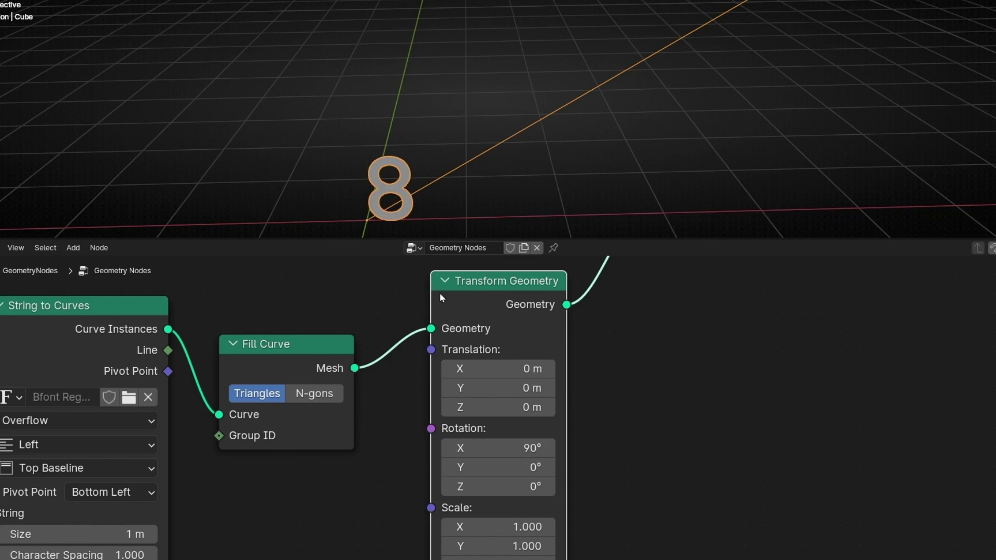
{"action": "left_click", "coordinate": [445, 282]}
{"action": "scroll", "coordinate": [472, 363], "scroll_direction": "down", "scroll_amount": 4}
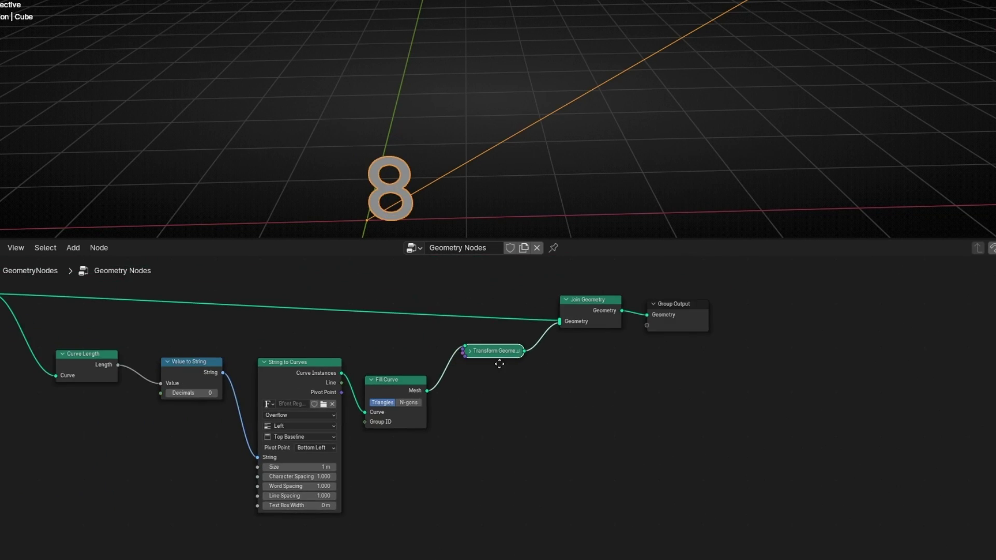
{"action": "middle_click_drag", "start_coordinate": [500, 360], "coordinate": [537, 374]}
Step: Set the Value to String node's Decimals to 2
{"action": "middle_click_drag", "start_coordinate": [465, 162], "coordinate": [355, 199]}
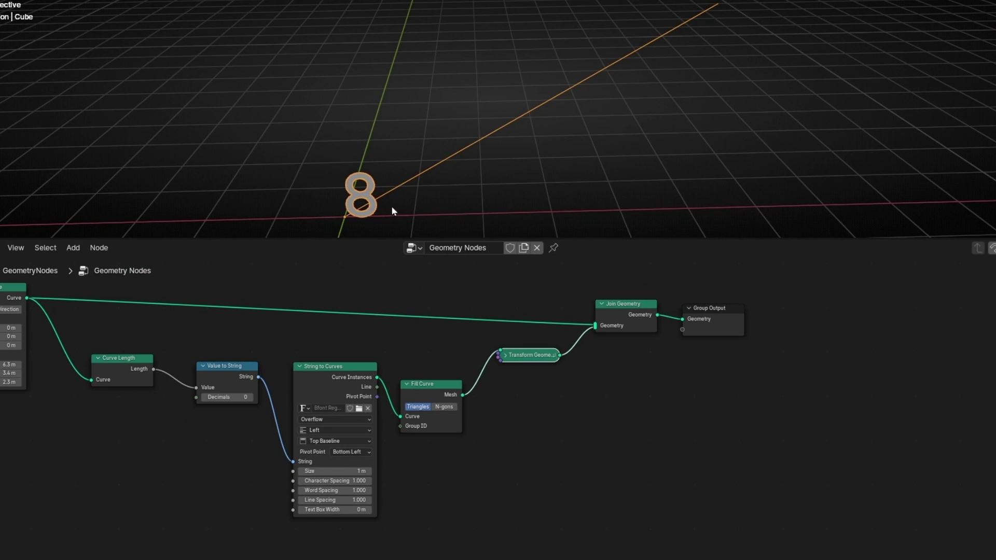
{"action": "scroll", "coordinate": [124, 440], "scroll_direction": "up", "scroll_amount": 3}
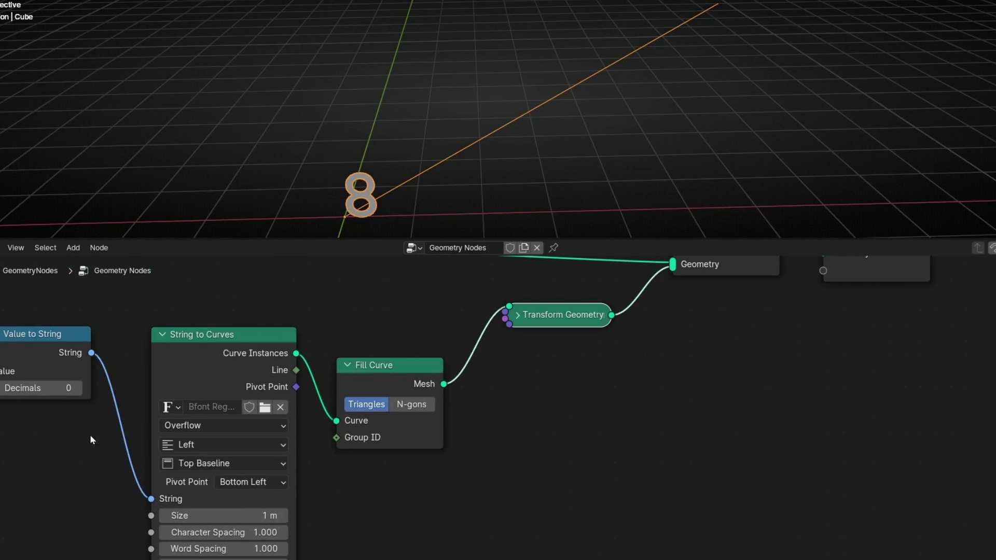
{"action": "middle_click_drag", "start_coordinate": [89, 434], "coordinate": [383, 441]}
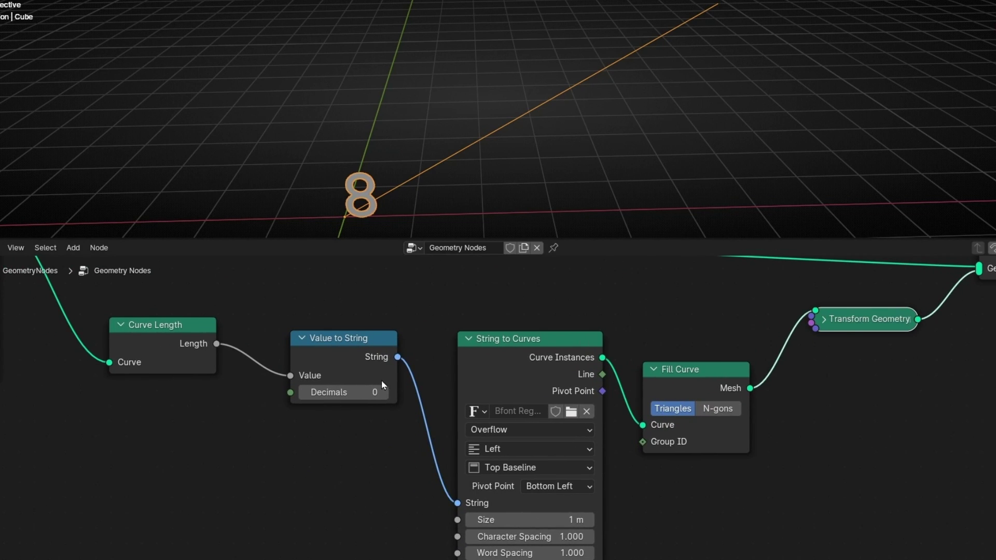
{"action": "left_click", "coordinate": [385, 393]}
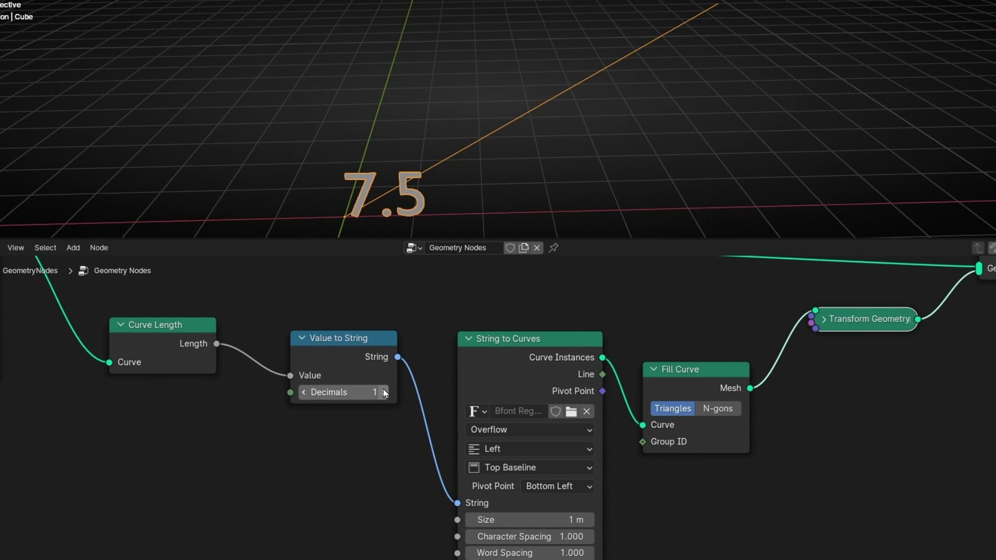
{"action": "left_click", "coordinate": [385, 393]}
{"action": "left_click", "coordinate": [384, 393]}
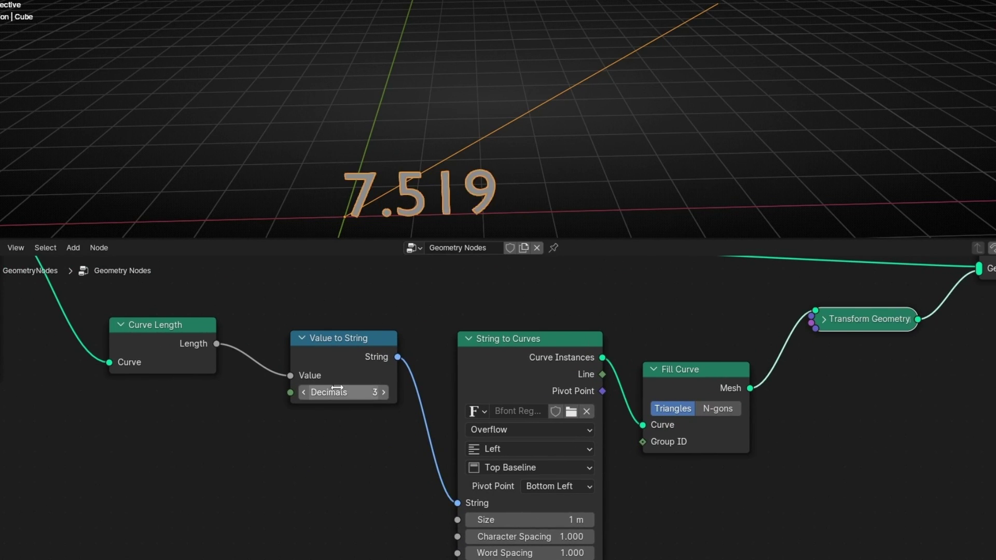
{"action": "left_click", "coordinate": [307, 393]}
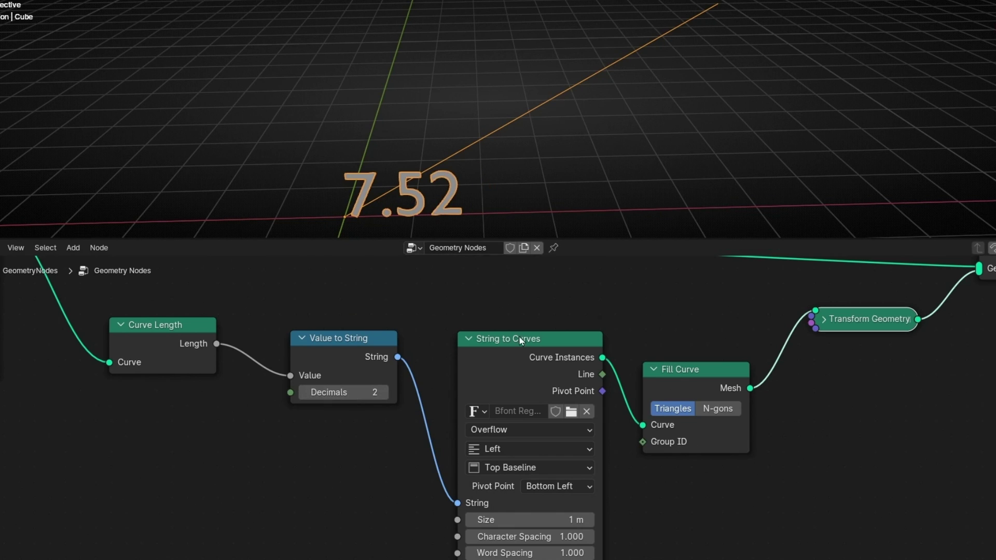
Step: Add a Sample Curve node fed by the Curve Line's Curve output and place it above the Join Geometry link
{"action": "scroll", "coordinate": [522, 340], "scroll_direction": "down", "scroll_amount": 1}
{"action": "middle_click_drag", "start_coordinate": [522, 340], "coordinate": [298, 366]}
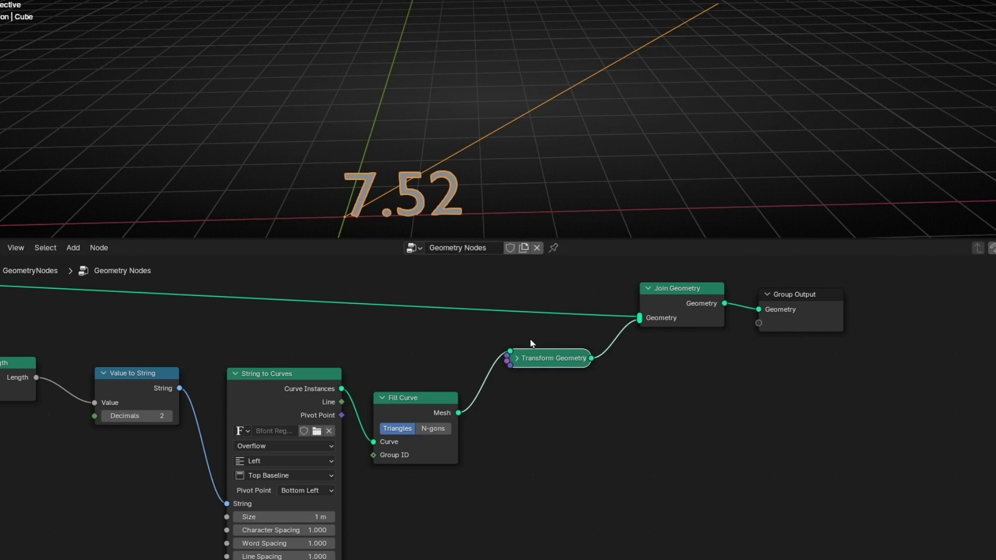
{"action": "middle_click_drag", "start_coordinate": [361, 337], "coordinate": [534, 433]}
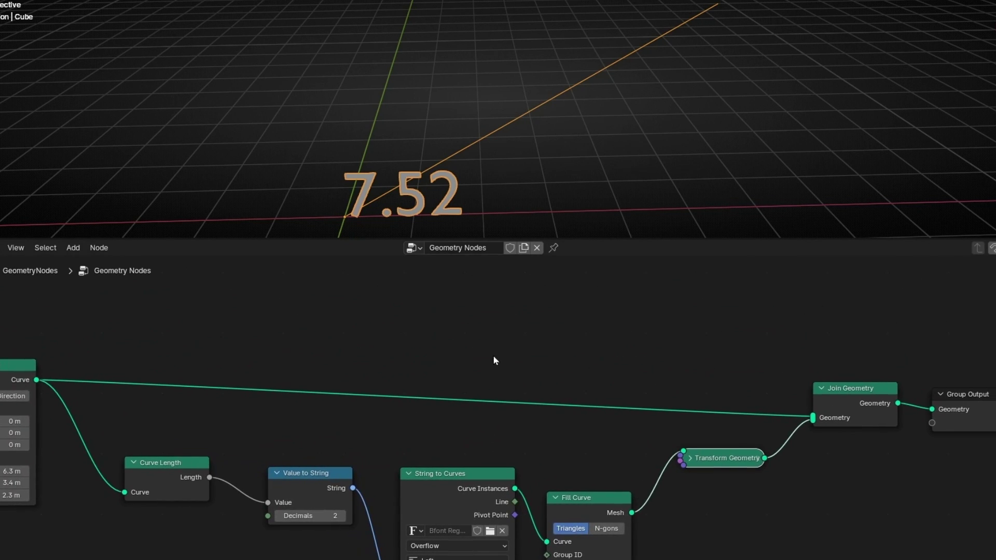
{"action": "scroll", "coordinate": [427, 333], "scroll_direction": "down", "scroll_amount": 3}
{"action": "middle_click_drag", "start_coordinate": [427, 334], "coordinate": [385, 357]}
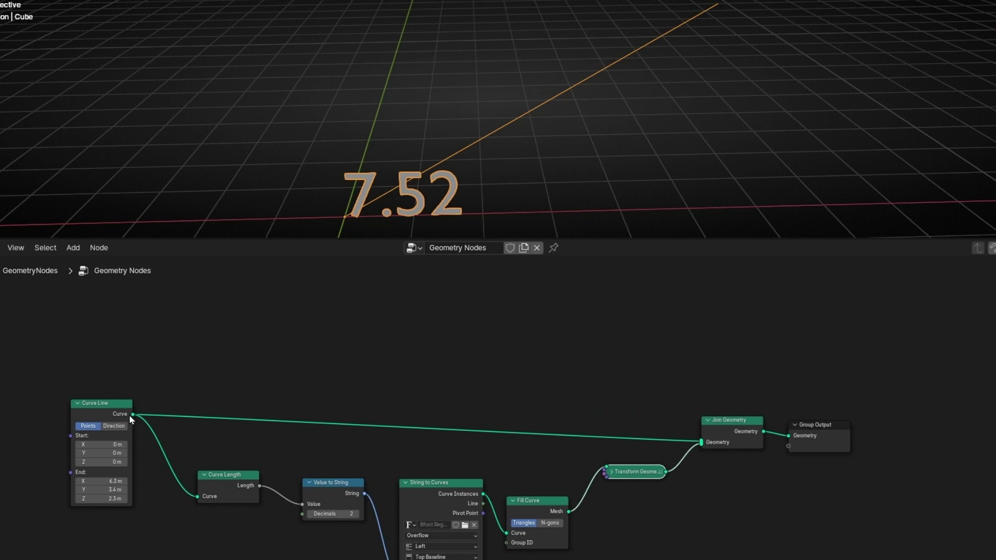
{"action": "left_click_drag", "start_coordinate": [130, 415], "coordinate": [328, 323]}
{"action": "type", "text": "sampol"}
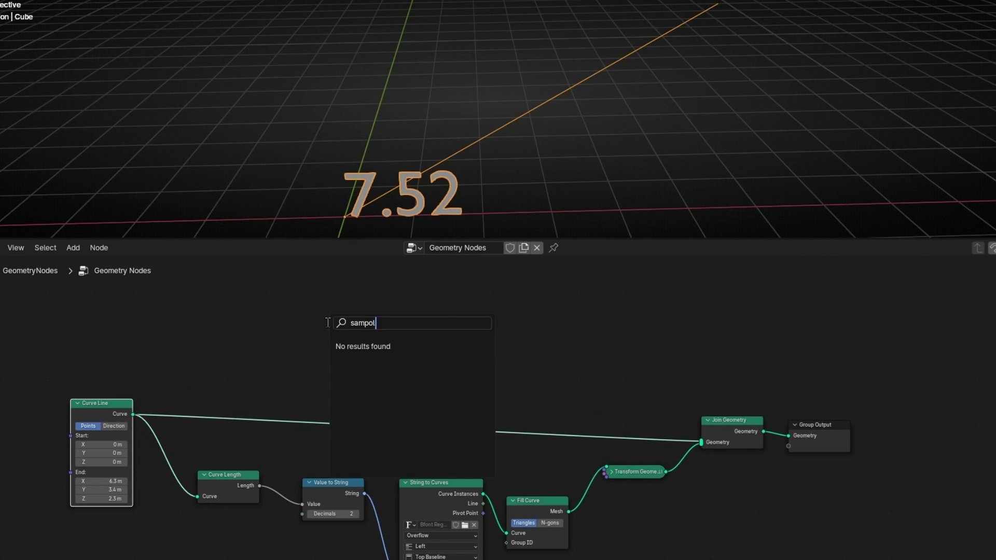
{"action": "key", "text": "BackSpace"}
{"action": "key", "text": "BackSpace"}
{"action": "type", "text": "l"}
{"action": "key", "text": "Return"}
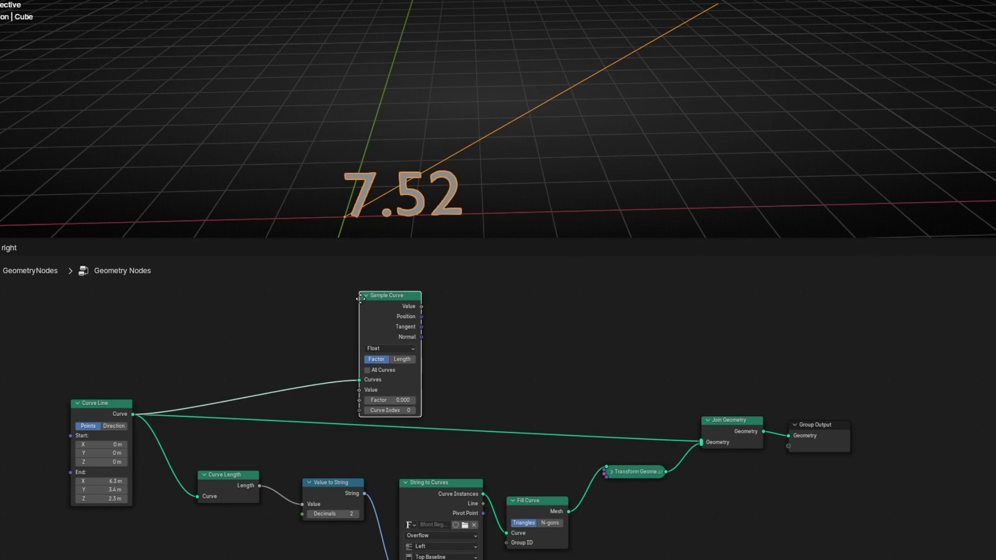
{"action": "left_click", "coordinate": [410, 366]}
Step: Make room around Join Geometry and insert a Set Position node between Transform Geometry and Join Geometry
{"action": "left_click_drag", "start_coordinate": [638, 477], "coordinate": [620, 504]}
{"action": "middle_click_drag", "start_coordinate": [765, 483], "coordinate": [633, 497]}
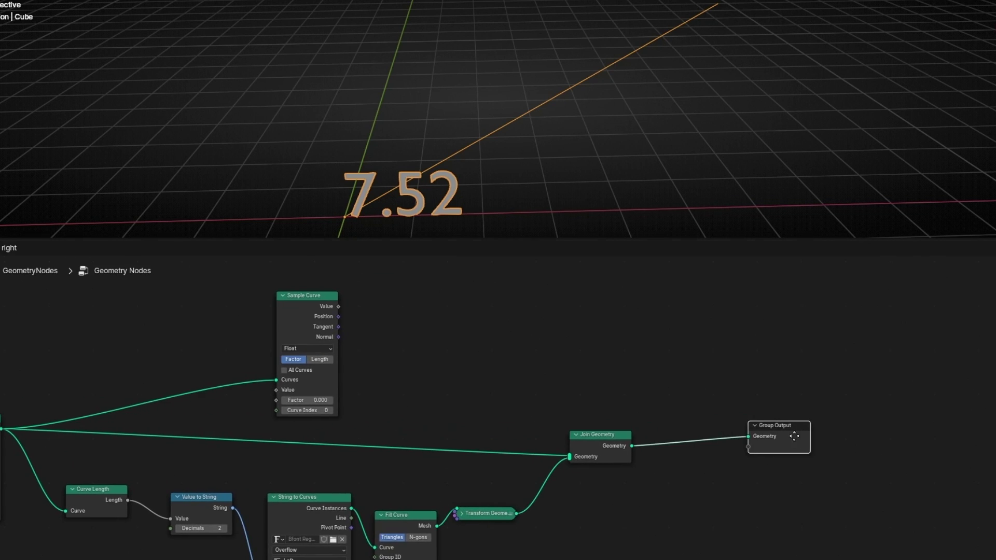
{"action": "left_click_drag", "start_coordinate": [605, 439], "coordinate": [651, 427]}
{"action": "key", "text": "shift+a"}
{"action": "type", "text": "set"}
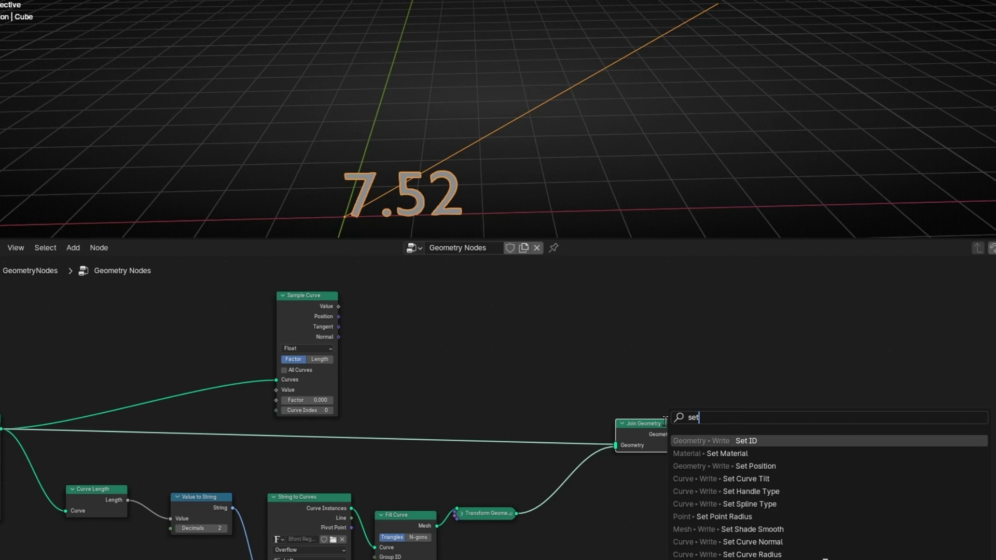
{"action": "left_click", "coordinate": [720, 466]}
{"action": "left_click", "coordinate": [581, 482]}
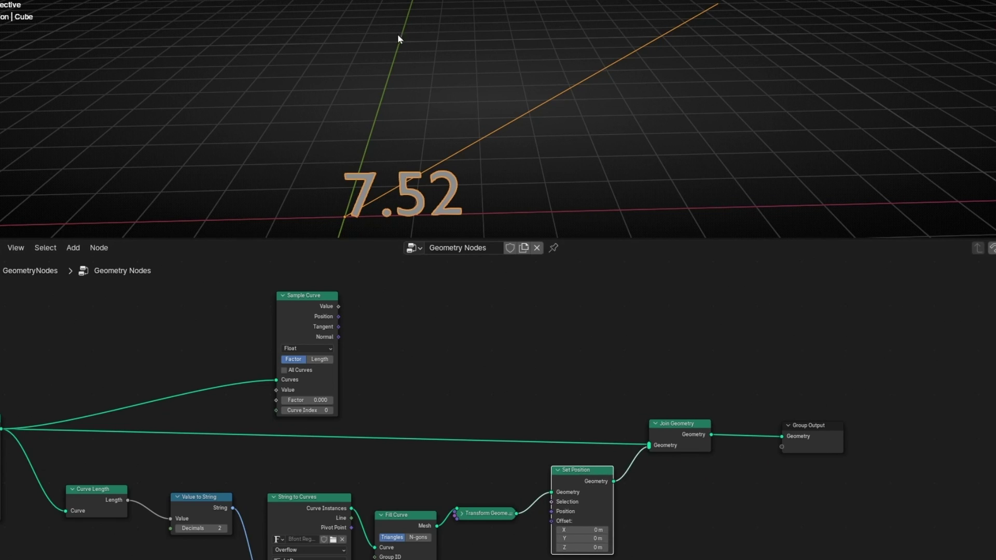
Step: Connect Sample Curve's Position output to Set Position's Position input, and move that link to the Offset input
{"action": "scroll", "coordinate": [575, 418], "scroll_direction": "up", "scroll_amount": 1}
{"action": "middle_click_drag", "start_coordinate": [573, 403], "coordinate": [537, 329]}
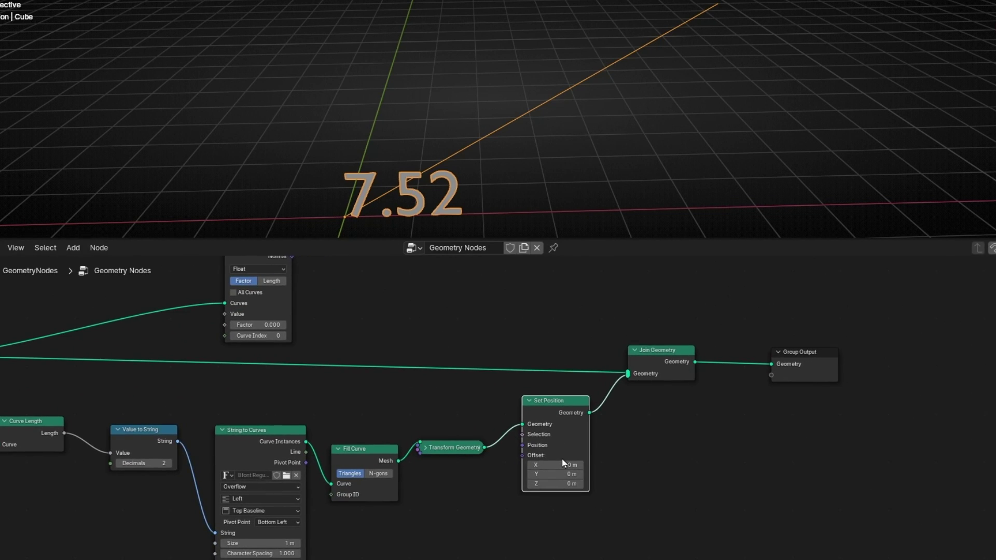
{"action": "mouse_move", "coordinate": [562, 463]}
{"action": "left_mouse_down"}
{"action": "mouse_move", "coordinate": [593, 464]}
{"action": "mouse_move", "coordinate": [562, 465]}
{"action": "left_mouse_up"}
{"action": "middle_click_drag", "start_coordinate": [418, 315], "coordinate": [450, 409]}
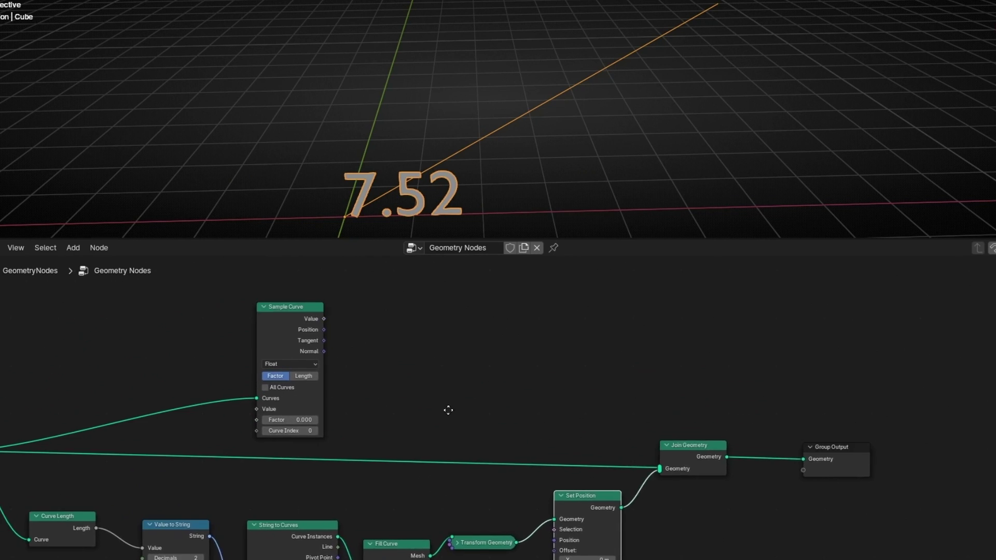
{"action": "scroll", "coordinate": [291, 373], "scroll_direction": "up", "scroll_amount": 4}
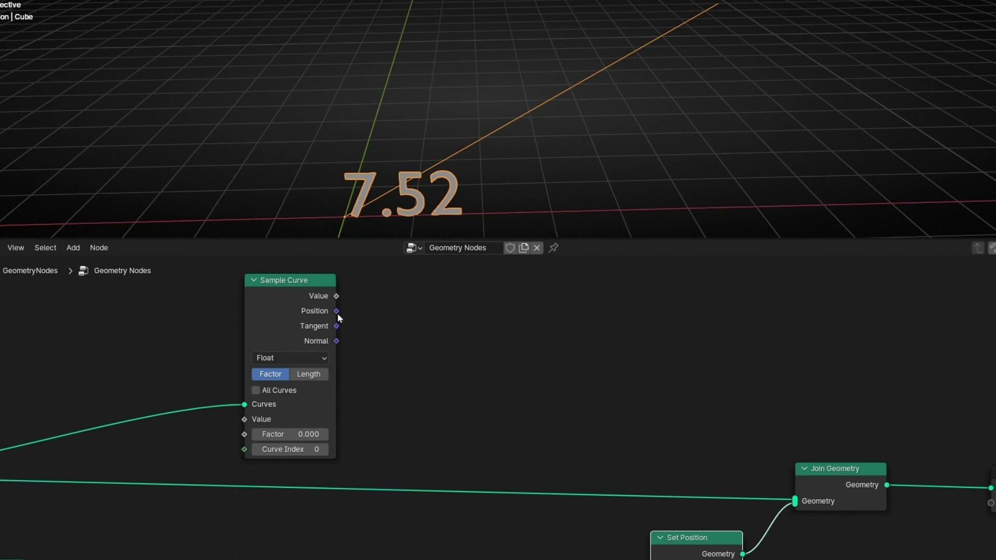
{"action": "left_click_drag", "start_coordinate": [337, 311], "coordinate": [653, 466]}
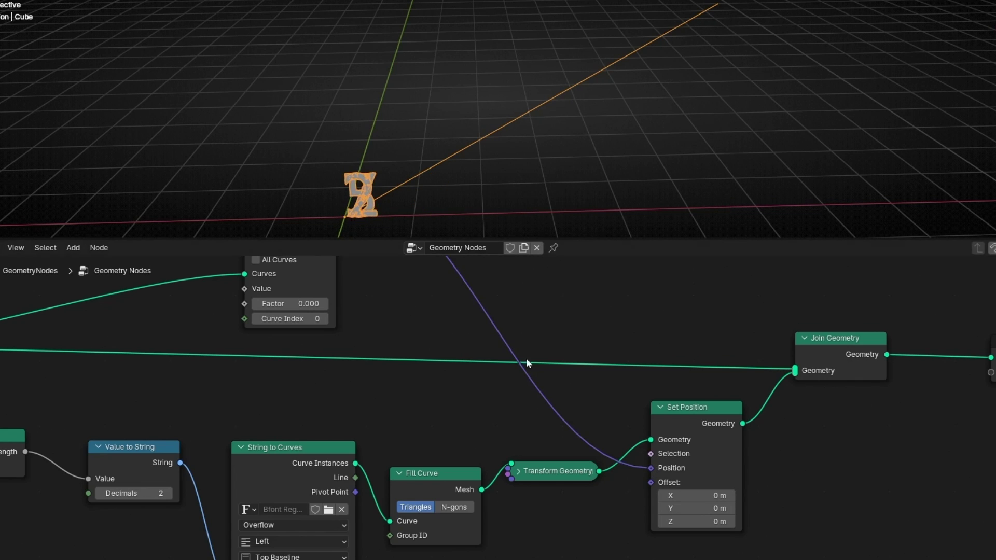
{"action": "mouse_move", "coordinate": [649, 468]}
{"action": "left_mouse_down"}
{"action": "mouse_move", "coordinate": [630, 483]}
{"action": "mouse_move", "coordinate": [651, 482]}
{"action": "left_mouse_up"}
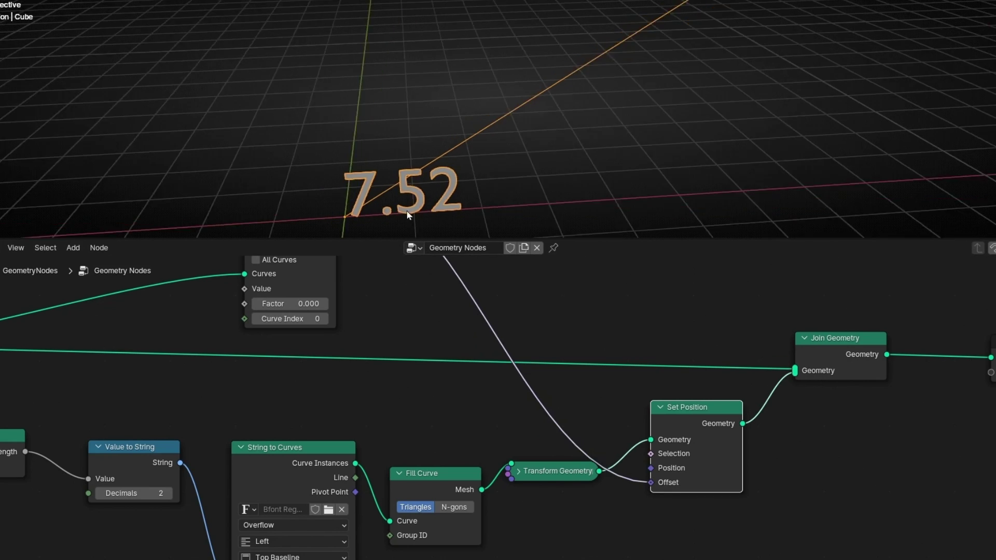
{"action": "middle_click_drag", "start_coordinate": [408, 214], "coordinate": [424, 192]}
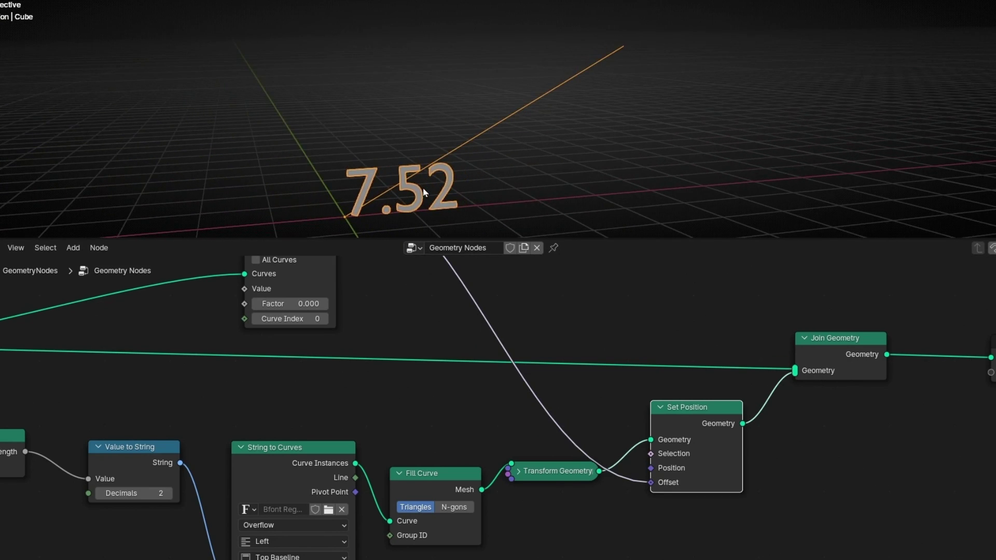
Step: Set the Sample Curve node's Factor to 0.5
{"action": "middle_click_drag", "start_coordinate": [385, 296], "coordinate": [430, 387]}
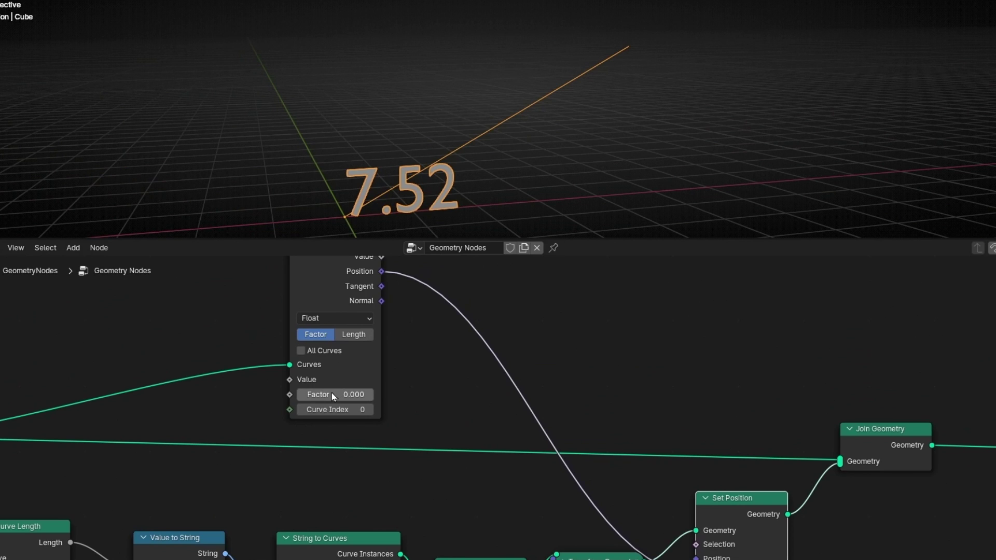
{"action": "middle_click_drag", "start_coordinate": [391, 236], "coordinate": [366, 214]}
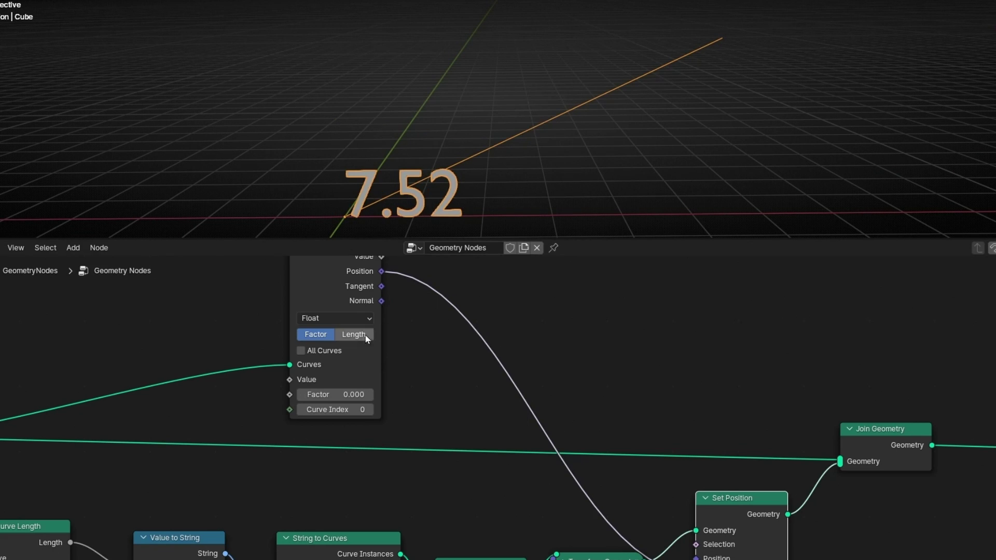
{"action": "left_click_drag", "start_coordinate": [334, 394], "coordinate": [363, 395]}
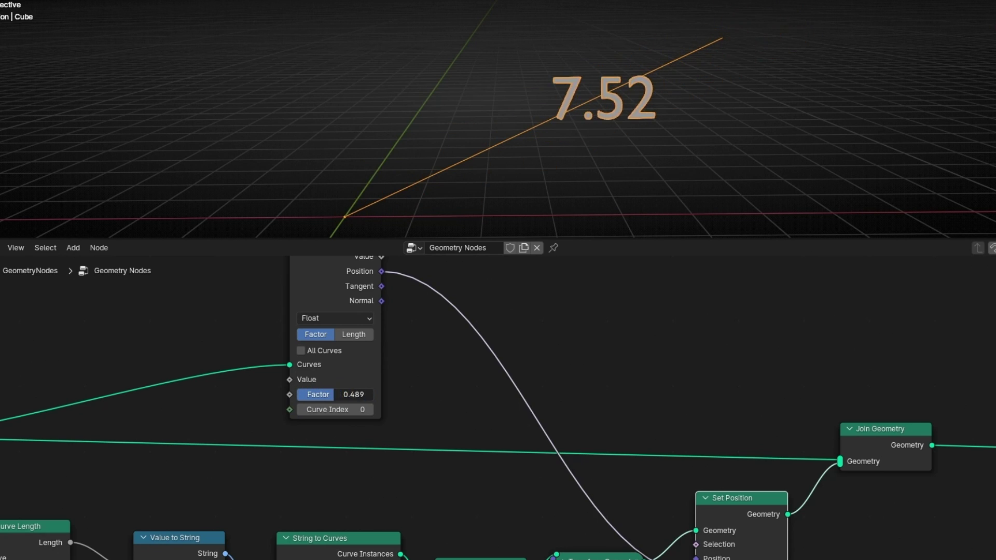
{"action": "left_click", "coordinate": [335, 394]}
{"action": "type", "text": "0.5"}
{"action": "key", "text": "Return"}
Step: Set the String to Curves node's horizontal alignment to Center
{"action": "middle_click_drag", "start_coordinate": [574, 115], "coordinate": [690, 76]}
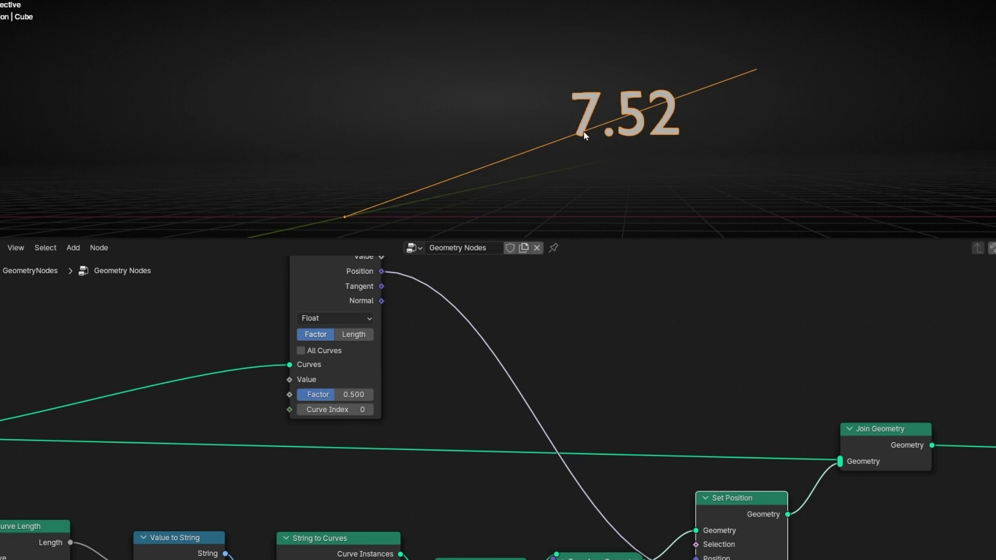
{"action": "middle_click_drag", "start_coordinate": [505, 529], "coordinate": [580, 272]}
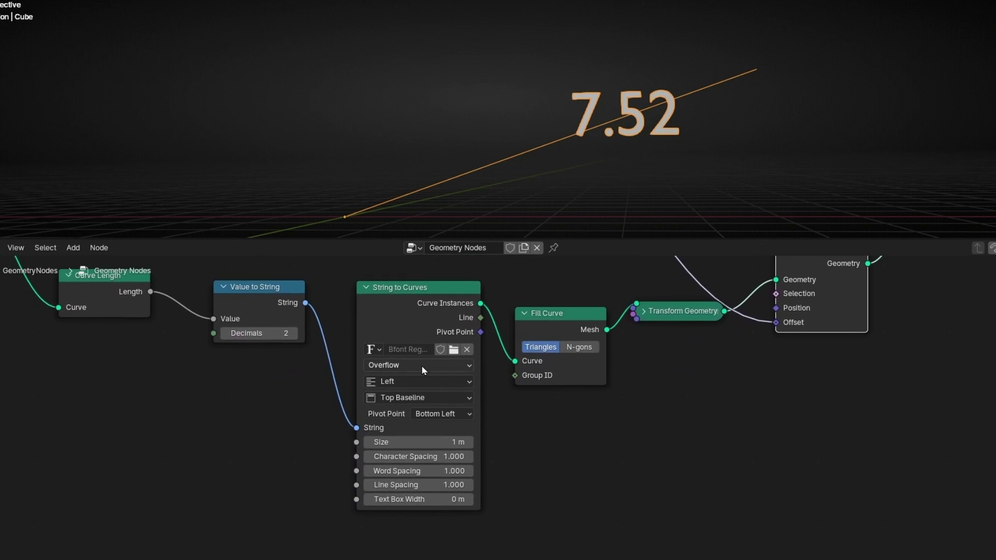
{"action": "scroll", "coordinate": [405, 369], "scroll_direction": "up", "scroll_amount": 5}
{"action": "left_click", "coordinate": [365, 368]}
{"action": "left_click", "coordinate": [360, 438]}
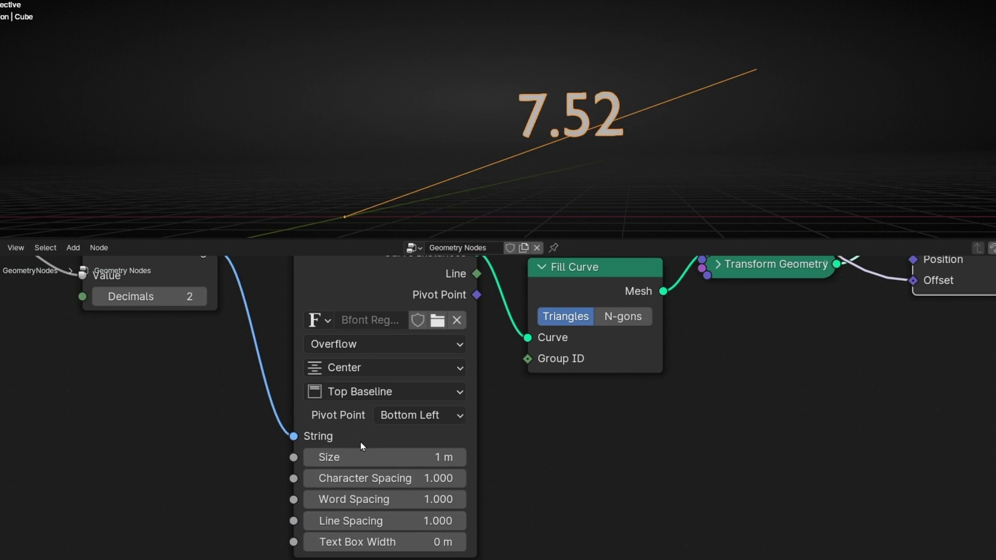
{"action": "scroll", "coordinate": [521, 315], "scroll_direction": "down", "scroll_amount": 4}
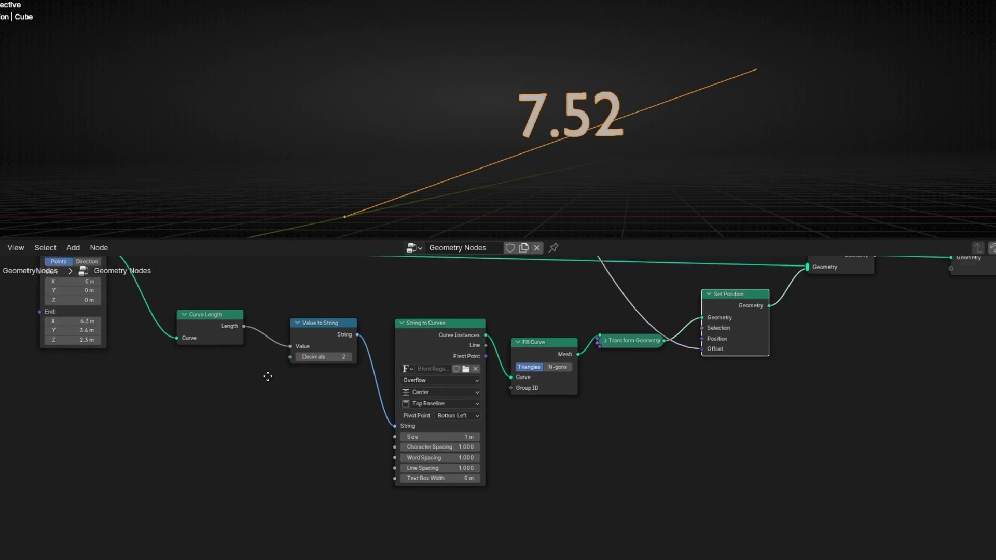
Step: Change the Curve Line's End point to X 6.9 m, Y -1.9 m, Z 3.3 m
{"action": "middle_click_drag", "start_coordinate": [267, 378], "coordinate": [401, 471]}
{"action": "middle_click_drag", "start_coordinate": [460, 183], "coordinate": [567, 98]}
{"action": "mouse_move", "coordinate": [228, 431]}
{"action": "left_mouse_down"}
{"action": "mouse_move", "coordinate": [275, 432]}
{"action": "mouse_move", "coordinate": [94, 431]}
{"action": "mouse_move", "coordinate": [234, 432]}
{"action": "left_mouse_up"}
{"action": "mouse_move", "coordinate": [228, 440]}
{"action": "left_mouse_down"}
{"action": "mouse_move", "coordinate": [330, 440]}
{"action": "mouse_move", "coordinate": [156, 440]}
{"action": "mouse_move", "coordinate": [259, 450]}
{"action": "mouse_move", "coordinate": [218, 450]}
{"action": "mouse_move", "coordinate": [233, 450]}
{"action": "left_mouse_up"}
{"action": "scroll", "coordinate": [685, 452], "scroll_direction": "up", "scroll_amount": 3}
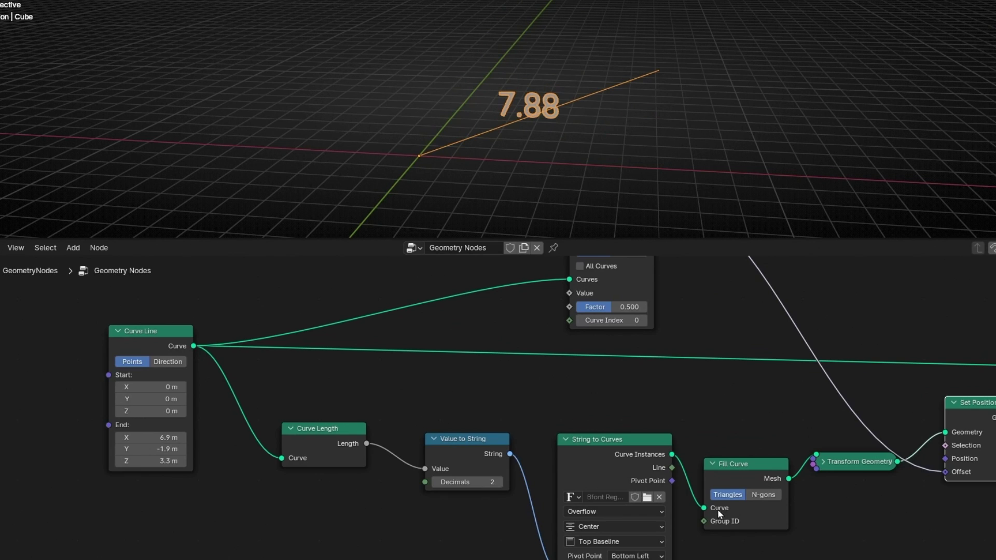
Step: Expand the Transform Geometry node and set its Z translation to 0.6 m to raise the text above the line
{"action": "middle_click_drag", "start_coordinate": [826, 481], "coordinate": [516, 386]}
{"action": "left_click", "coordinate": [512, 371]}
{"action": "middle_click_drag", "start_coordinate": [652, 481], "coordinate": [641, 434]}
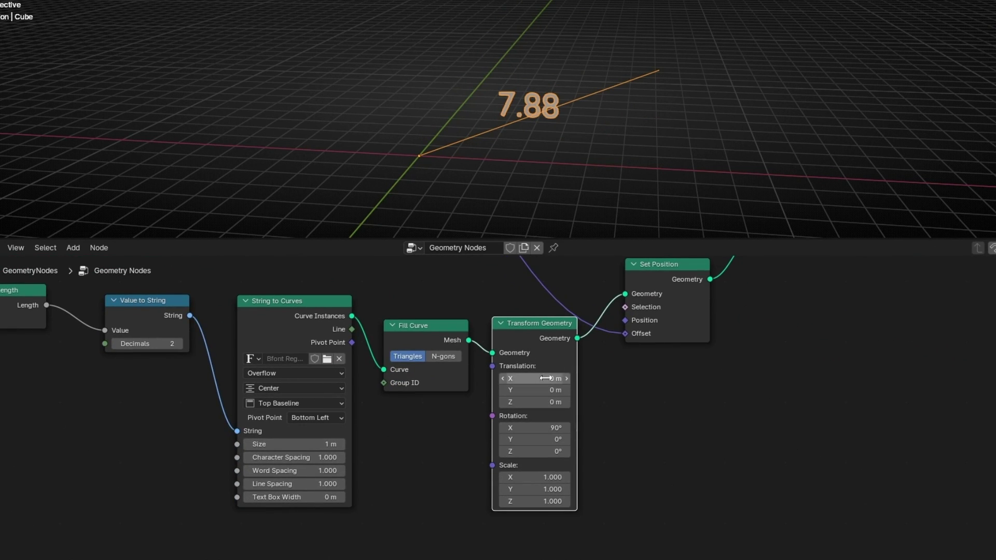
{"action": "left_click_drag", "start_coordinate": [545, 402], "coordinate": [566, 403]}
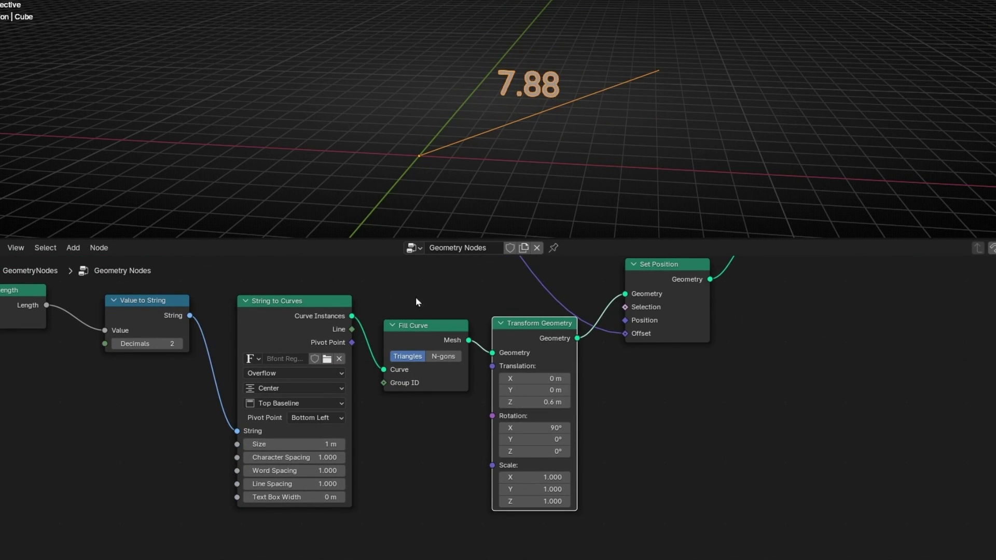
Step: Set the Curve Line's End Y to -0.7 m and Z to 1.5 m to test the label
{"action": "middle_click_drag", "start_coordinate": [172, 349], "coordinate": [550, 481]}
{"action": "mouse_move", "coordinate": [211, 443]}
{"action": "left_mouse_down"}
{"action": "mouse_move", "coordinate": [226, 443]}
{"action": "mouse_move", "coordinate": [156, 443]}
{"action": "mouse_move", "coordinate": [248, 455]}
{"action": "mouse_move", "coordinate": [199, 455]}
{"action": "left_mouse_up"}
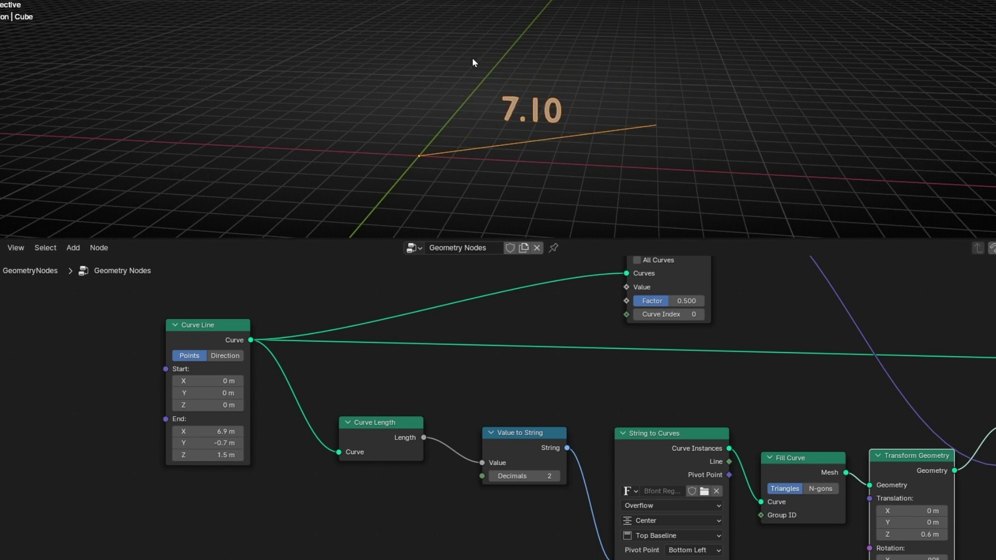
{"action": "middle_click_drag", "start_coordinate": [545, 176], "coordinate": [287, 195]}
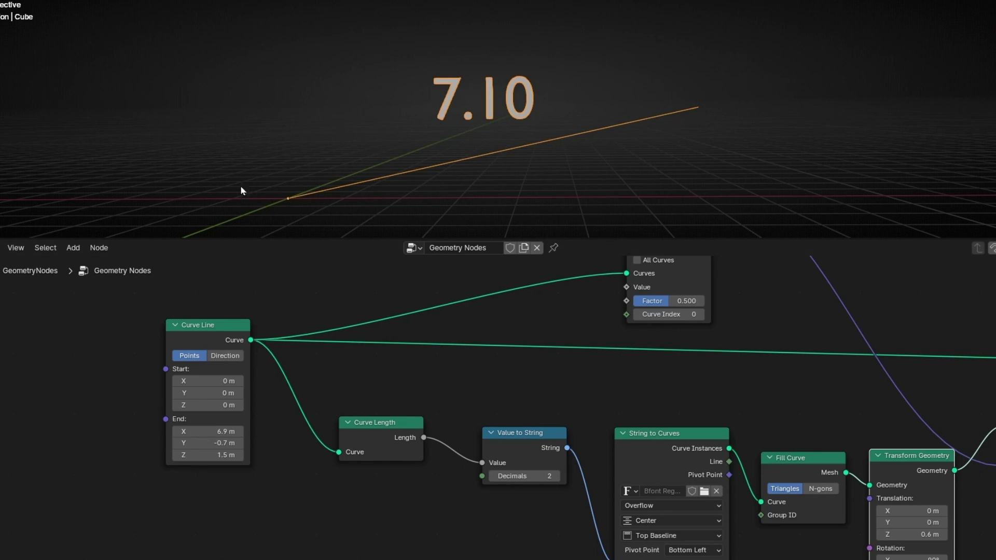
Step: Replace the Curve Line node with a Curve Circle node
{"action": "left_click", "coordinate": [214, 332]}
{"action": "key", "text": "x"}
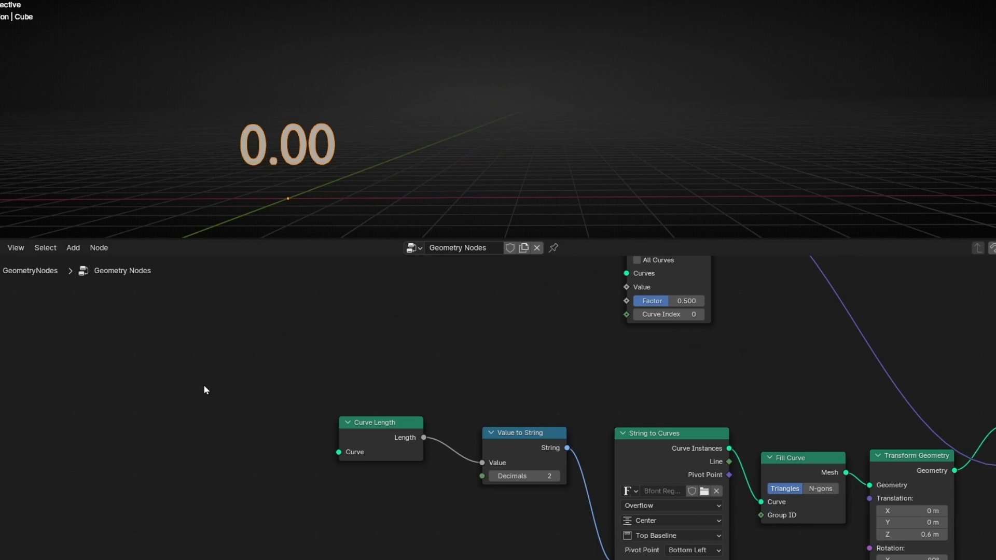
{"action": "key", "text": "shift+a"}
{"action": "type", "text": "circ"}
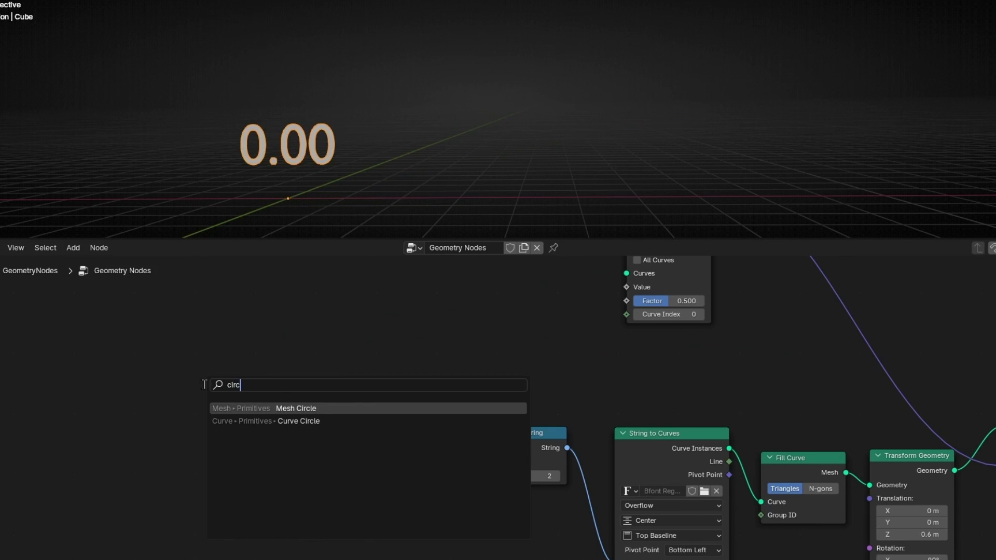
{"action": "key", "text": "Down"}
{"action": "key", "text": "Return"}
{"action": "left_click", "coordinate": [170, 335]}
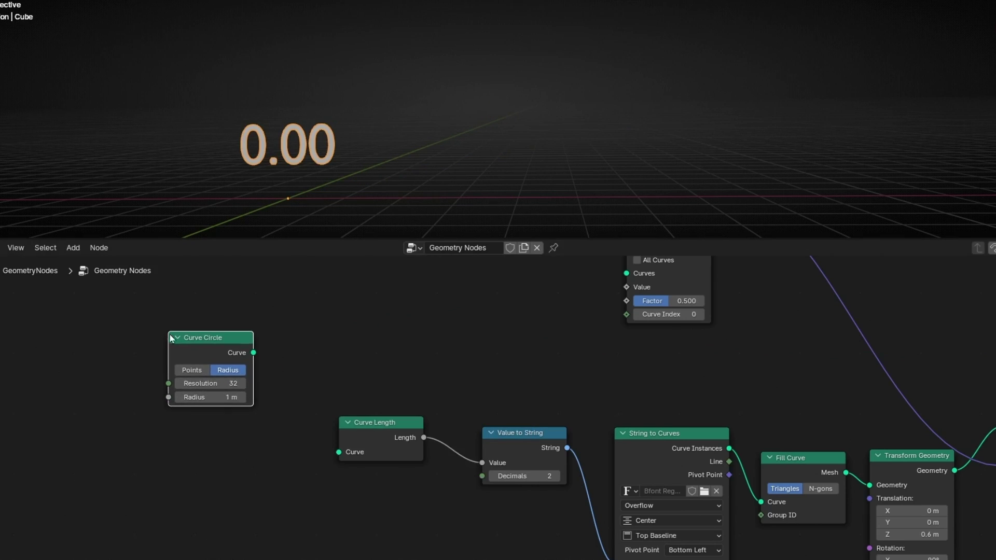
Step: Connect the Curve Circle's output to both Curve Length and Join Geometry
{"action": "left_click_drag", "start_coordinate": [254, 353], "coordinate": [338, 452]}
{"action": "middle_click_drag", "start_coordinate": [351, 337], "coordinate": [328, 343]}
{"action": "scroll", "coordinate": [294, 370], "scroll_direction": "down", "scroll_amount": 2}
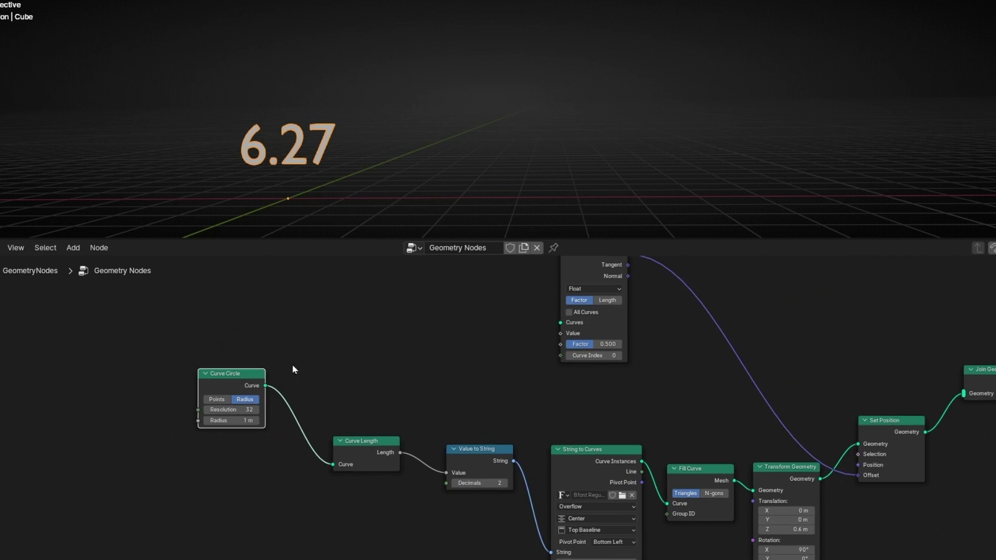
{"action": "right_click_drag", "start_coordinate": [240, 393], "coordinate": [970, 389], "text": "alt"}
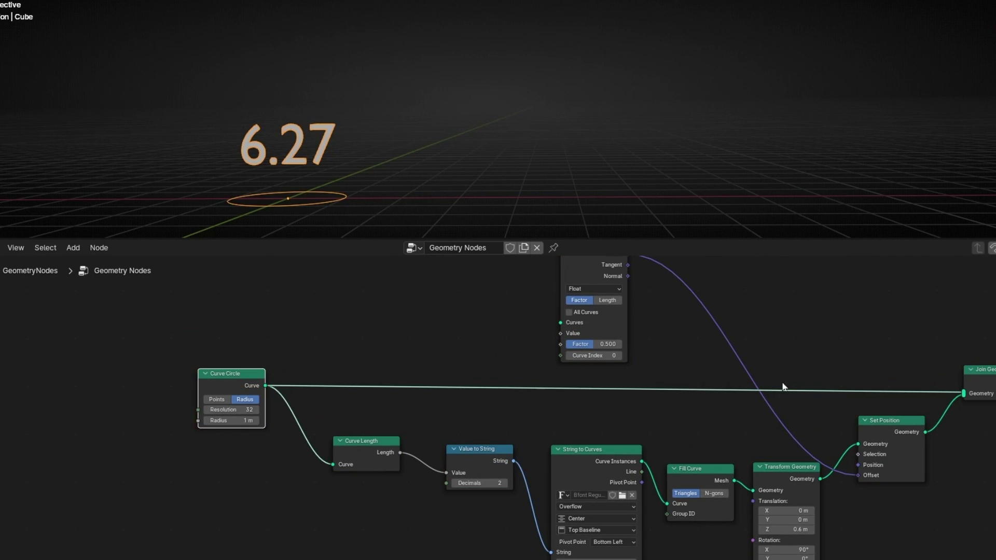
Step: Frame the circle and trace an annotation arrow around its circumference
{"action": "key", "text": "KP_Decimal"}
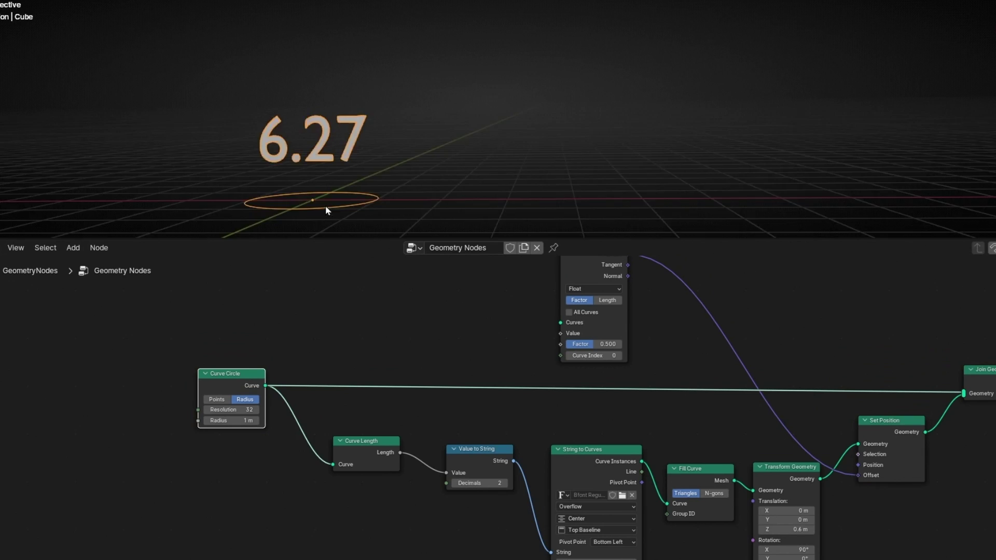
{"action": "middle_click_drag", "start_coordinate": [495, 162], "coordinate": [491, 199]}
{"action": "scroll", "coordinate": [490, 199], "scroll_direction": "down", "scroll_amount": 3}
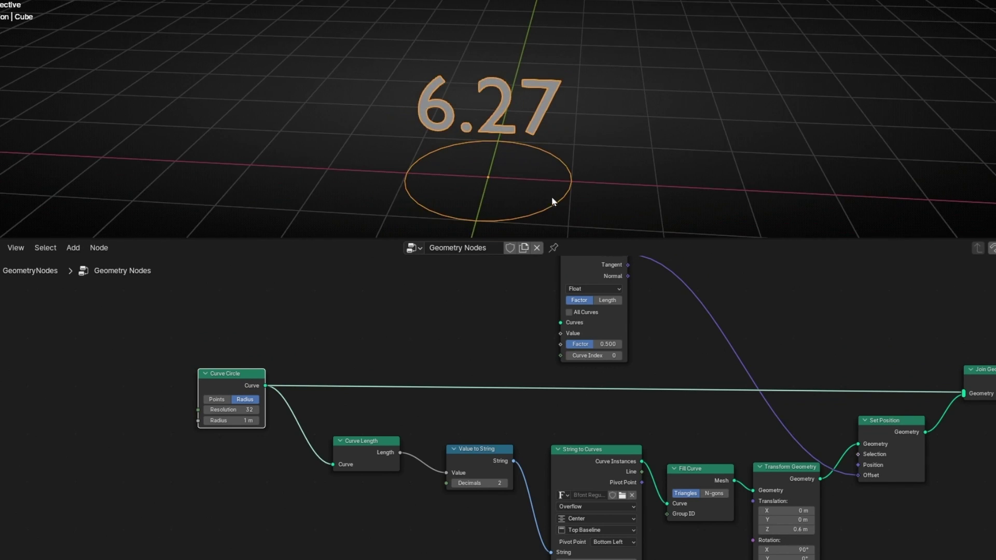
{"action": "middle_click_drag", "start_coordinate": [569, 201], "coordinate": [580, 167], "text": "shift"}
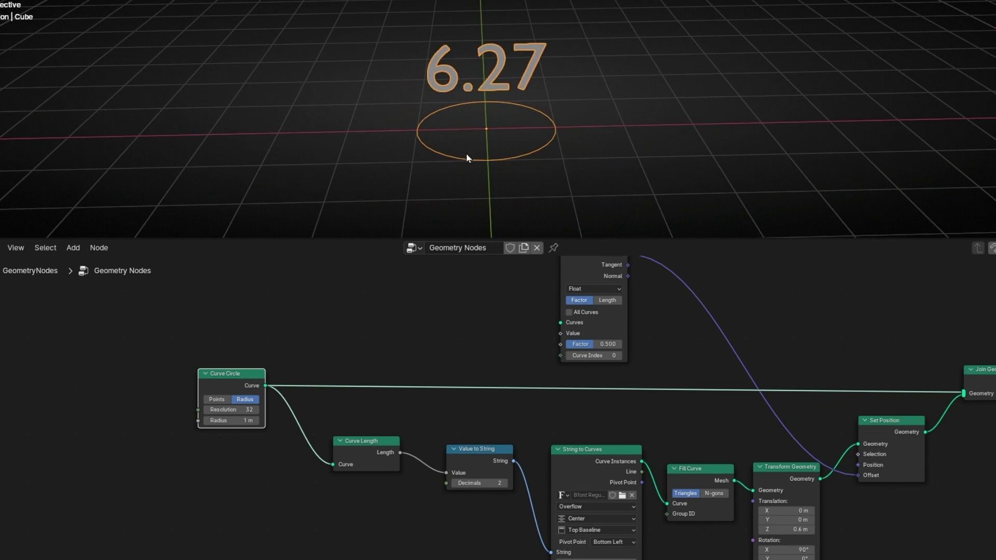
{"action": "scroll", "coordinate": [539, 121], "scroll_direction": "up", "scroll_amount": 2}
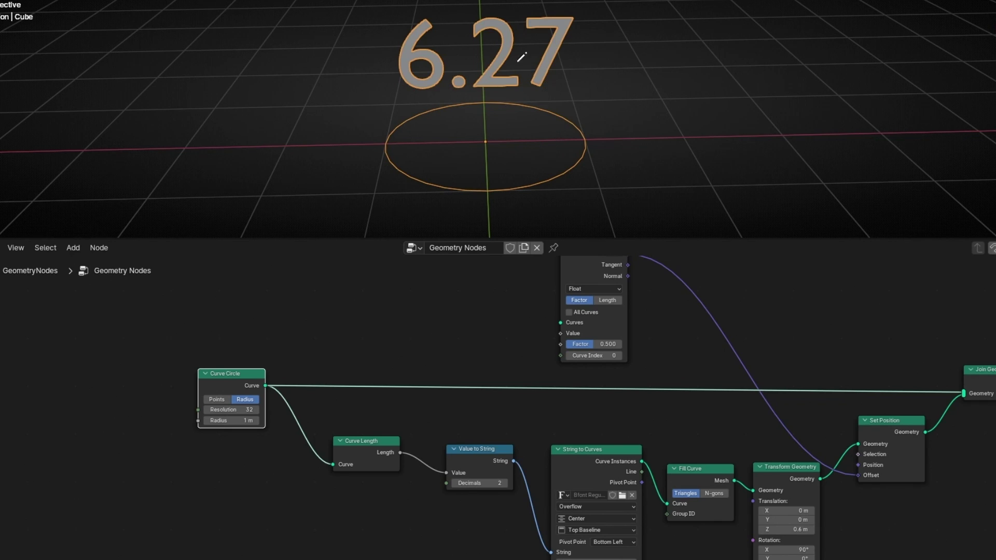
{"action": "mouse_move", "coordinate": [482, 104]}
{"action": "left_mouse_down"}
{"action": "mouse_move", "coordinate": [516, 104]}
{"action": "mouse_move", "coordinate": [566, 127]}
{"action": "mouse_move", "coordinate": [487, 196]}
{"action": "mouse_move", "coordinate": [399, 124]}
{"action": "mouse_move", "coordinate": [483, 98]}
{"action": "mouse_move", "coordinate": [470, 96]}
{"action": "mouse_move", "coordinate": [482, 101]}
{"action": "mouse_move", "coordinate": [469, 110]}
{"action": "left_mouse_up"}
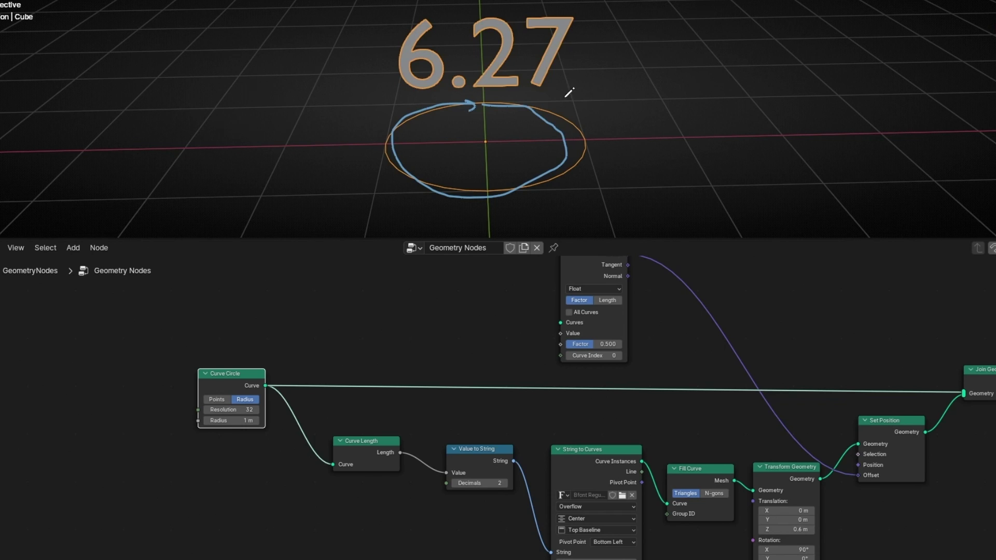
{"action": "mouse_move", "coordinate": [557, 108]}
{"action": "left_mouse_down", "text": "ctrl"}
{"action": "mouse_move", "coordinate": [505, 211]}
{"action": "mouse_move", "coordinate": [443, 96]}
{"action": "left_mouse_up", "text": "ctrl"}
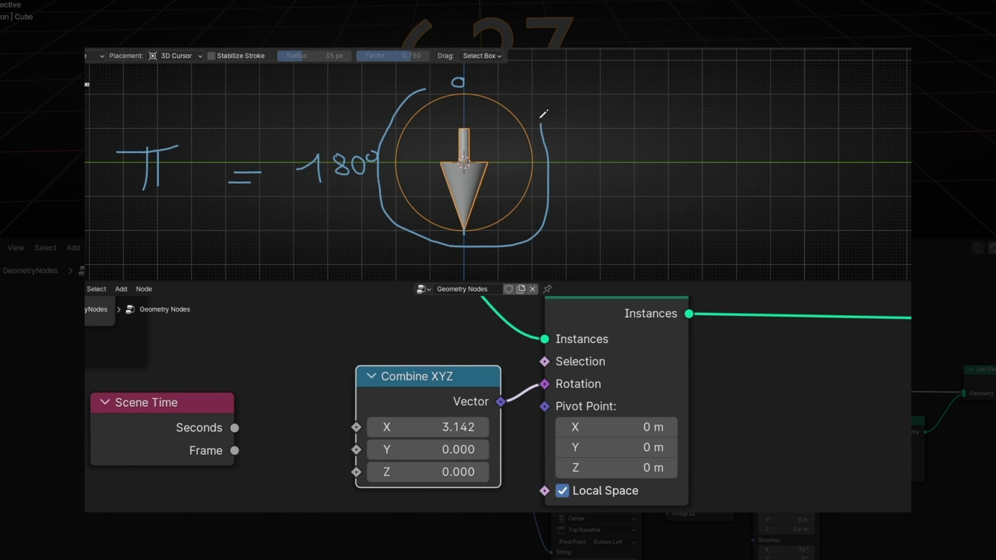
Step: Annotate 2π beside the arrow's circle and multiply the Combine XYZ node's X value by 2
{"action": "left_click_drag", "start_coordinate": [677, 139], "coordinate": [678, 166]}
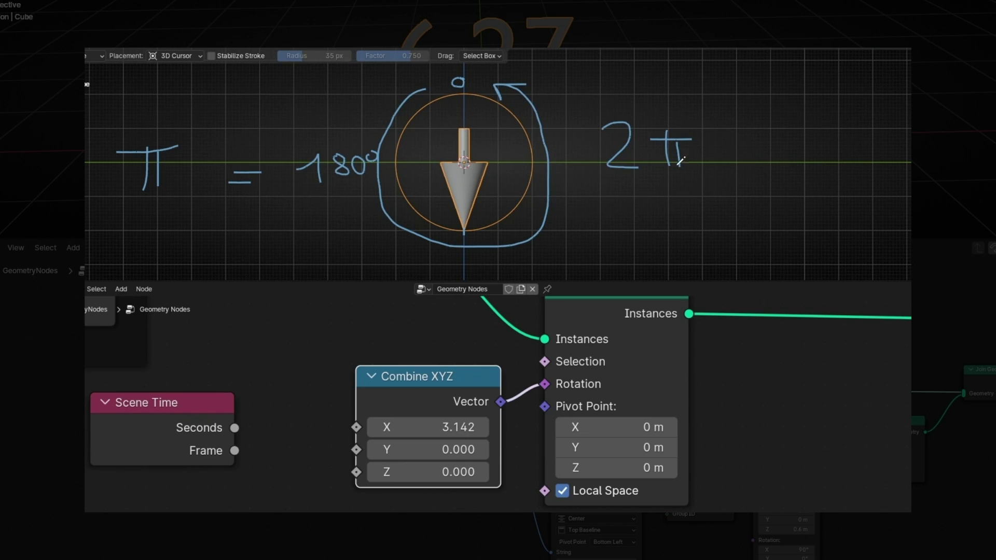
{"action": "left_click", "coordinate": [431, 427]}
{"action": "key", "text": "End"}
{"action": "type", "text": "*2"}
{"action": "key", "text": "Return"}
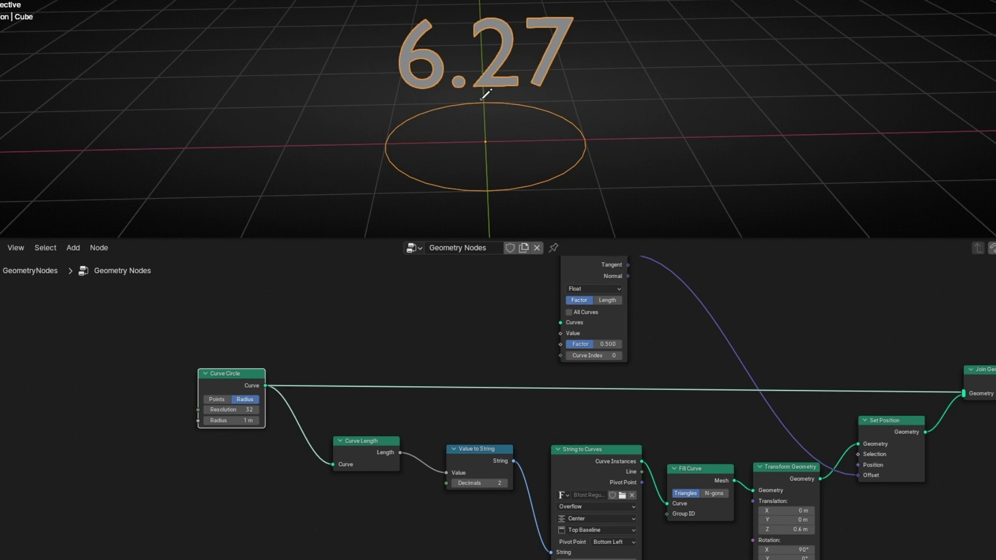
Step: Annotate one half of the circle with an outline and write "= π" beside it
{"action": "mouse_move", "coordinate": [483, 98]}
{"action": "left_mouse_down"}
{"action": "mouse_move", "coordinate": [481, 192]}
{"action": "mouse_move", "coordinate": [540, 185]}
{"action": "mouse_move", "coordinate": [611, 148]}
{"action": "mouse_move", "coordinate": [526, 99]}
{"action": "mouse_move", "coordinate": [481, 99]}
{"action": "left_mouse_up"}
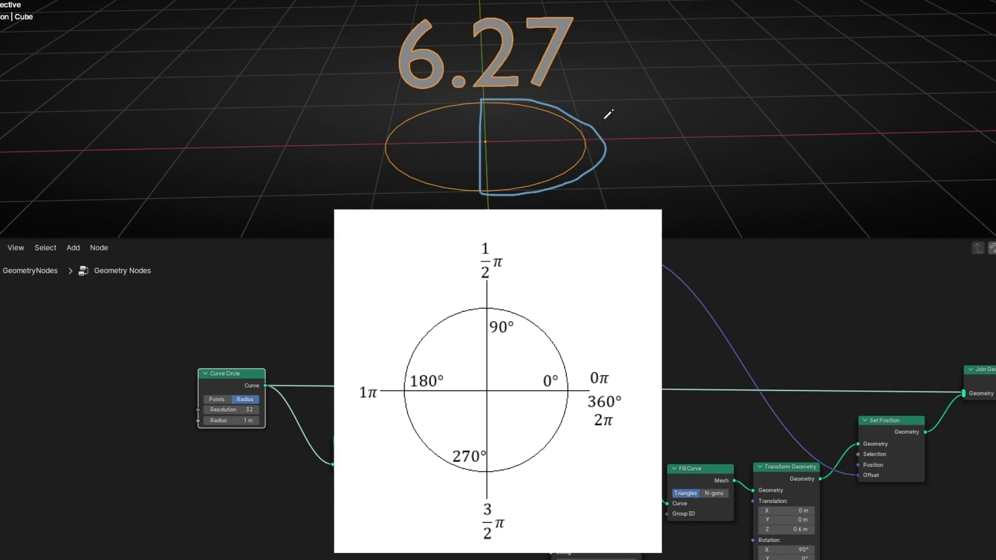
{"action": "mouse_move", "coordinate": [646, 128]}
{"action": "left_mouse_down"}
{"action": "mouse_move", "coordinate": [678, 128]}
{"action": "mouse_move", "coordinate": [685, 142]}
{"action": "mouse_move", "coordinate": [741, 86]}
{"action": "mouse_move", "coordinate": [789, 93]}
{"action": "mouse_move", "coordinate": [760, 151]}
{"action": "left_mouse_up"}
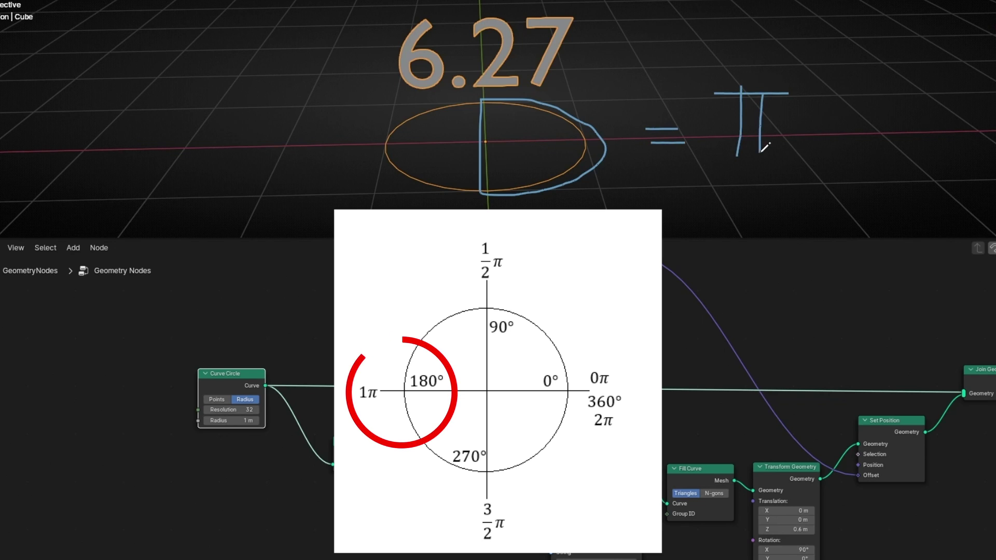
Step: Insert a Trim Curve node on the link between Curve Circle and Join Geometry
{"action": "key", "text": "shift+a"}
{"action": "type", "text": "trim"}
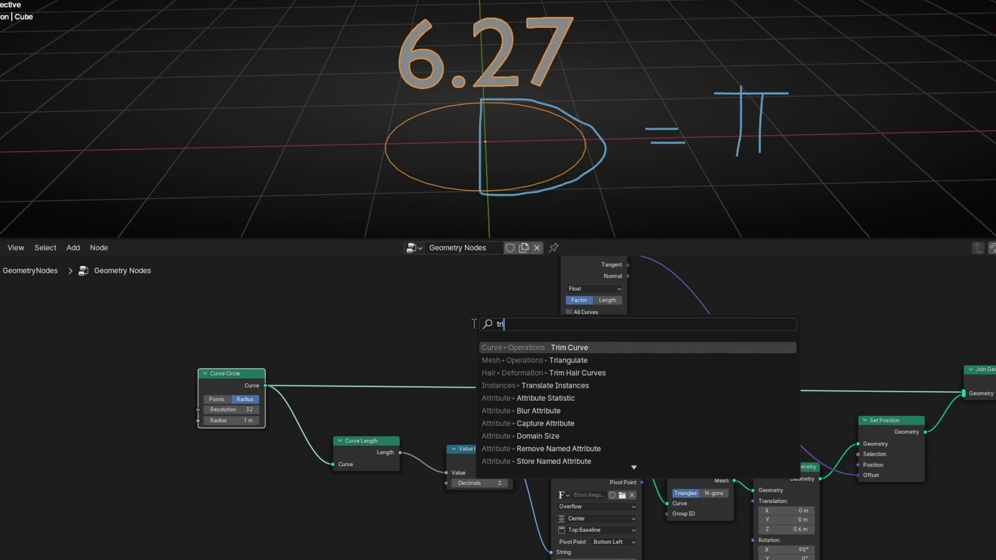
{"action": "key", "text": "Return"}
{"action": "left_click", "coordinate": [463, 387]}
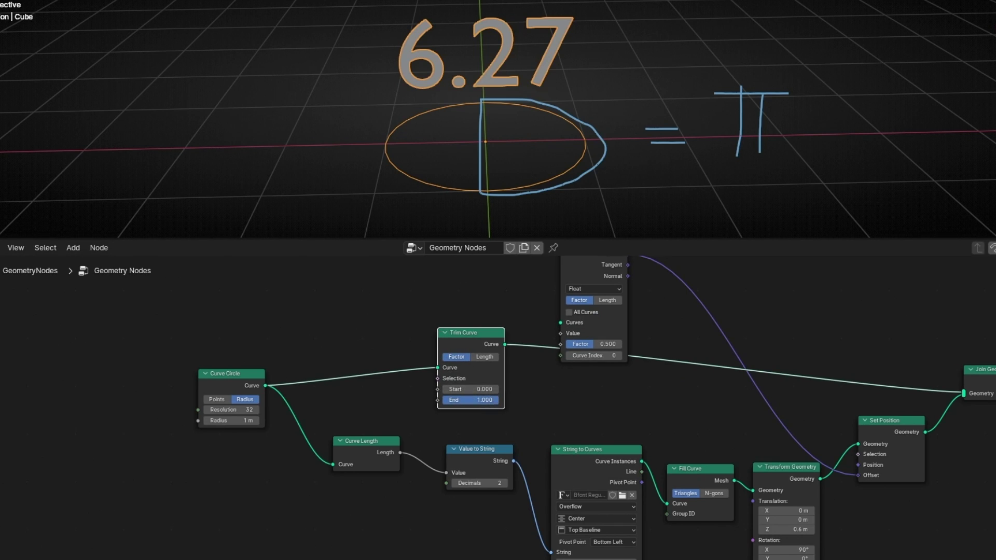
Step: Try Trim Curve's End at 0.519, return it to 1.000, and reposition the Curve Circle and Trim Curve nodes
{"action": "left_click_drag", "start_coordinate": [499, 400], "coordinate": [456, 400]}
{"action": "left_click_drag", "start_coordinate": [253, 382], "coordinate": [156, 383]}
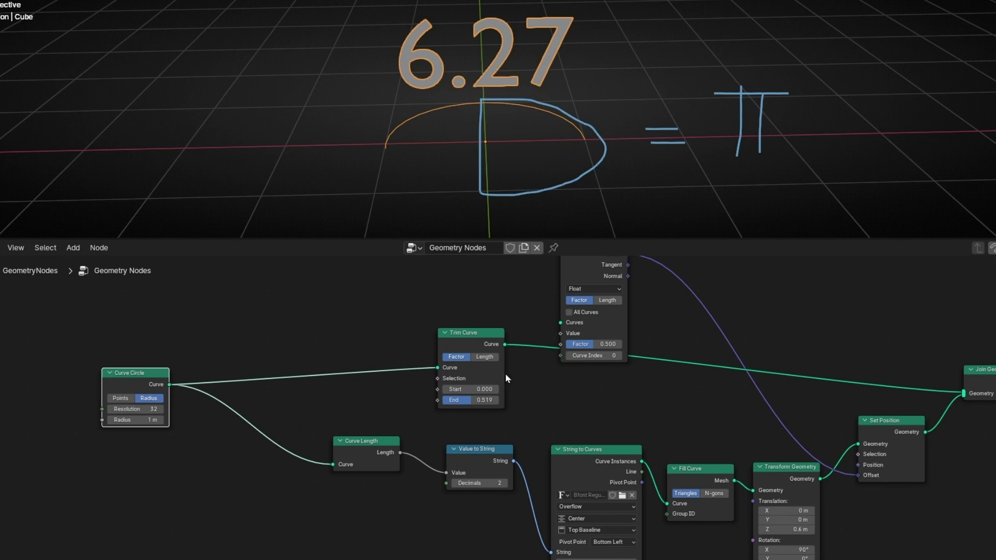
{"action": "left_click_drag", "start_coordinate": [483, 400], "coordinate": [519, 400]}
{"action": "left_click_drag", "start_coordinate": [478, 343], "coordinate": [376, 338]}
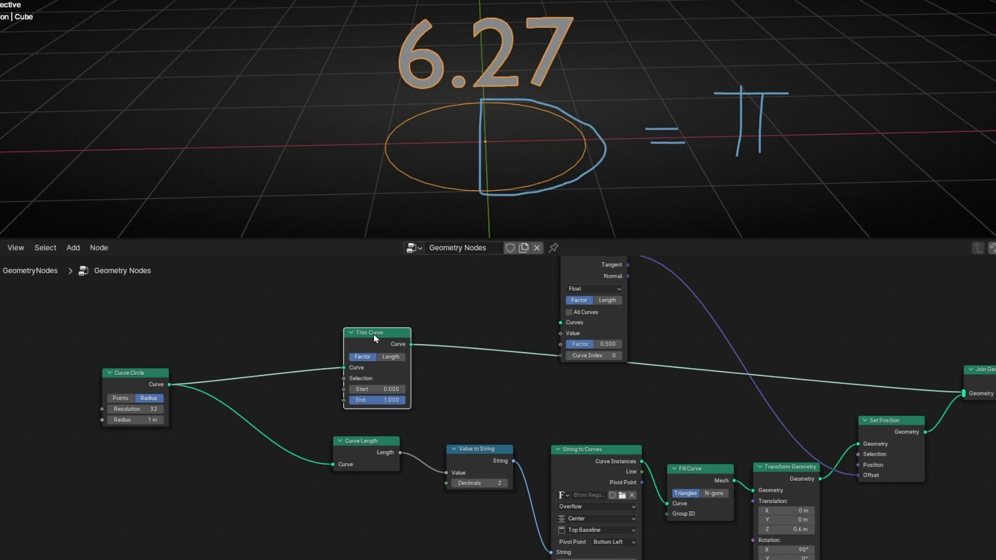
Step: Feed Trim Curve's output into Curve Length instead of the untrimmed circle, and set Trim Curve's End to 0.5
{"action": "left_click_drag", "start_coordinate": [333, 464], "coordinate": [239, 512]}
{"action": "left_click_drag", "start_coordinate": [411, 344], "coordinate": [331, 464]}
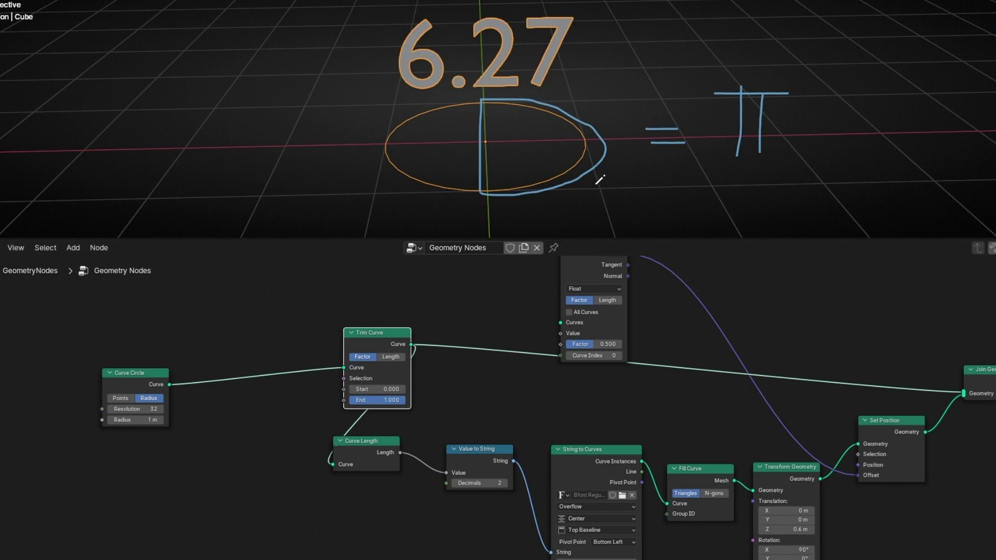
{"action": "left_click", "coordinate": [382, 400]}
{"action": "key", "text": "Return"}
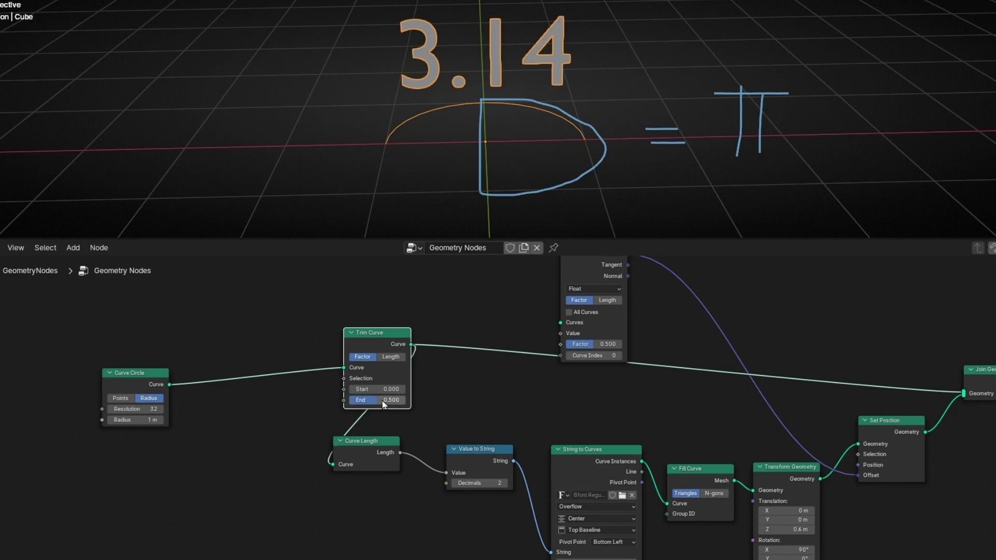
Step: Erase the half-circle and π annotations from the viewport
{"action": "mouse_move", "coordinate": [820, 83]}
{"action": "left_mouse_down", "text": "ctrl"}
{"action": "mouse_move", "coordinate": [834, 143]}
{"action": "mouse_move", "coordinate": [652, 107]}
{"action": "left_mouse_up", "text": "ctrl"}
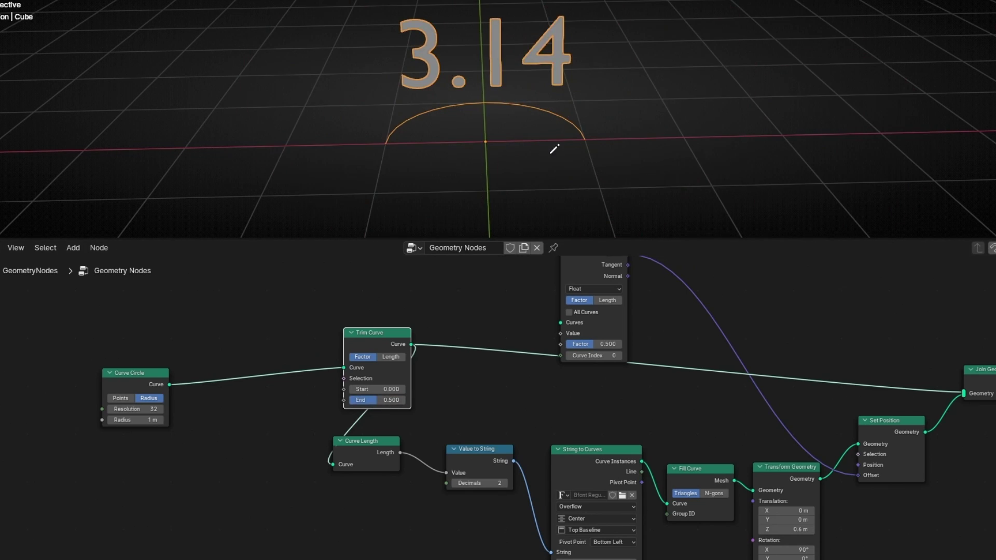
{"action": "mouse_move", "coordinate": [590, 153]}
{"action": "middle_mouse_down"}
{"action": "mouse_move", "coordinate": [389, 151]}
{"action": "mouse_move", "coordinate": [574, 149]}
{"action": "mouse_move", "coordinate": [445, 58]}
{"action": "middle_mouse_up"}
{"action": "middle_click_drag", "start_coordinate": [567, 53], "coordinate": [569, 166]}
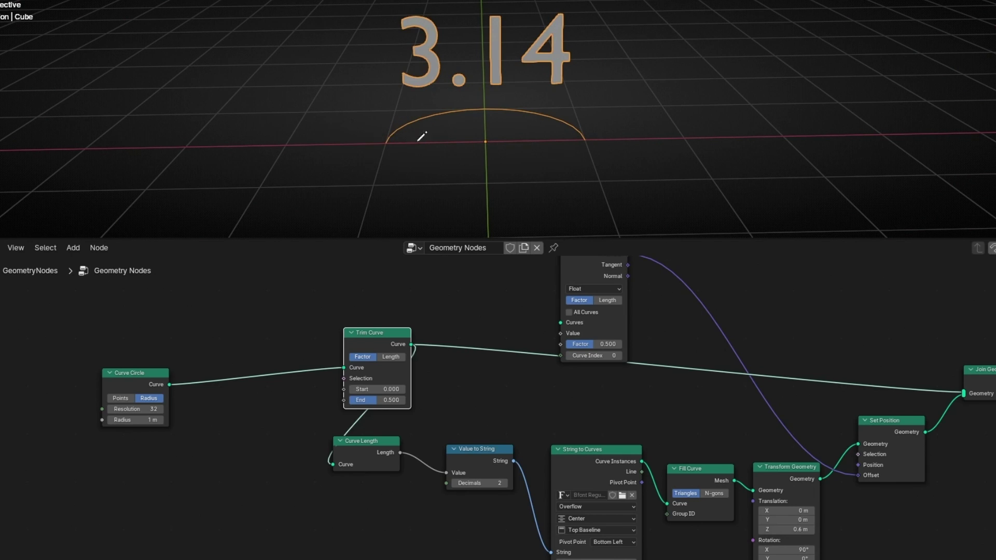
Step: Lower Trim Curve's End to 0.000, move the node closer to Curve Circle, and raise End to 1.000
{"action": "left_click_drag", "start_coordinate": [386, 407], "coordinate": [350, 405]}
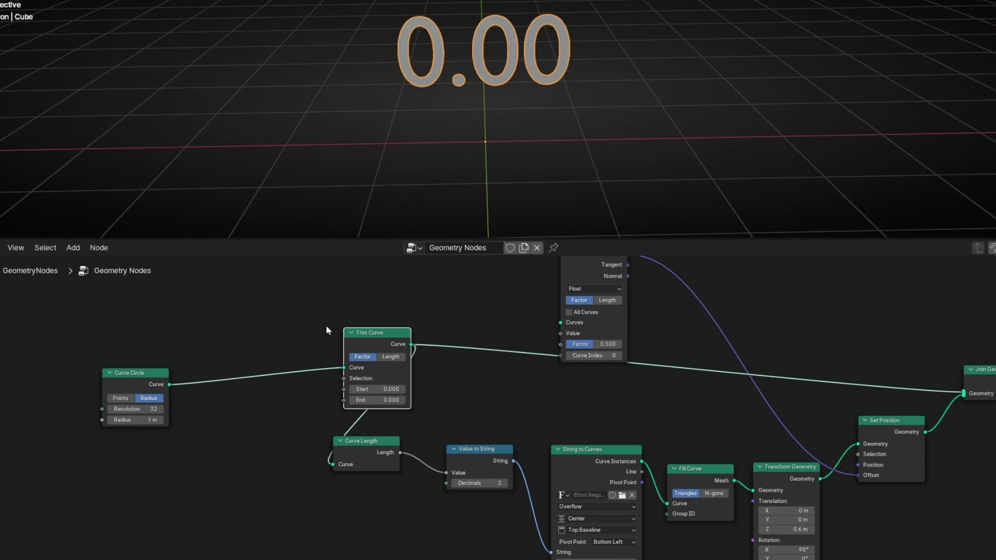
{"action": "left_click_drag", "start_coordinate": [375, 338], "coordinate": [274, 346]}
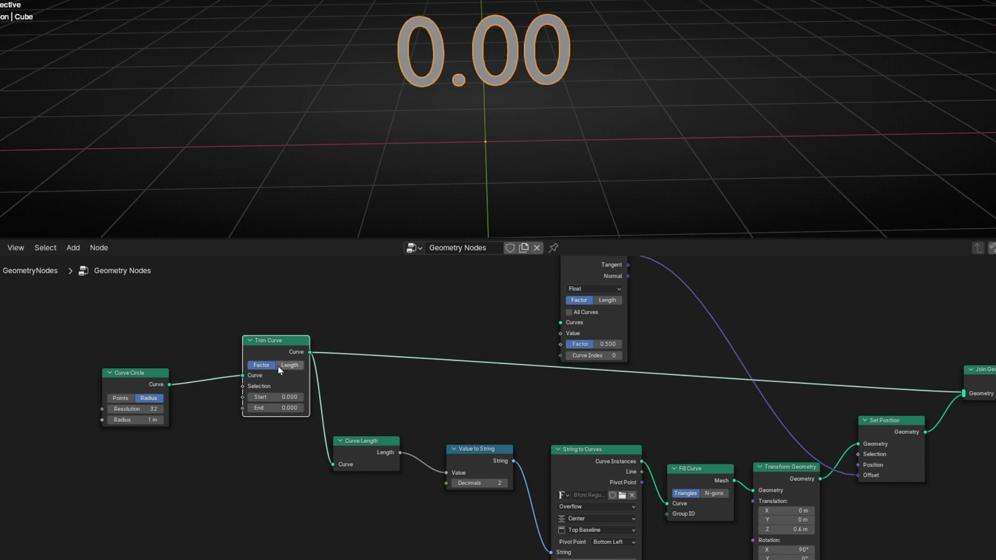
{"action": "mouse_move", "coordinate": [270, 408]}
{"action": "left_mouse_down"}
{"action": "mouse_move", "coordinate": [346, 408]}
{"action": "mouse_move", "coordinate": [270, 408]}
{"action": "mouse_move", "coordinate": [346, 408]}
{"action": "mouse_move", "coordinate": [270, 408]}
{"action": "mouse_move", "coordinate": [346, 408]}
{"action": "mouse_move", "coordinate": [290, 408]}
{"action": "left_mouse_up"}
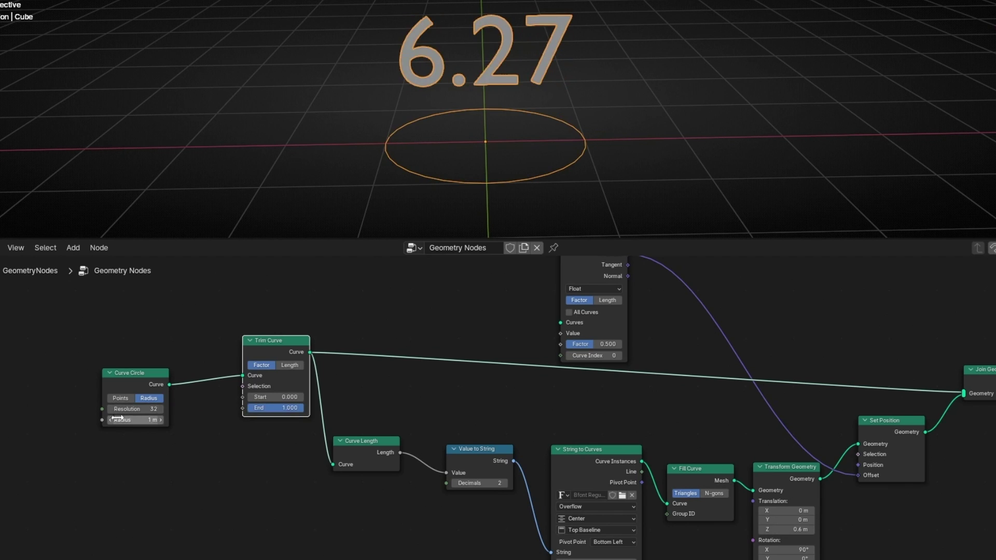
Step: Set the Curve Circle's radius to 2.6 m
{"action": "left_click_drag", "start_coordinate": [132, 420], "coordinate": [156, 420]}
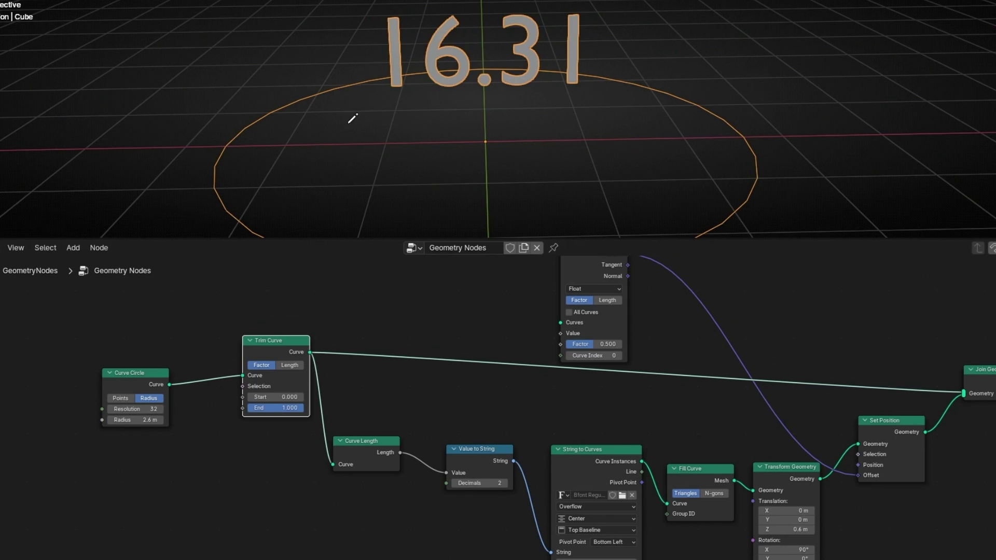
{"action": "scroll", "coordinate": [483, 117], "scroll_direction": "down", "scroll_amount": 3}
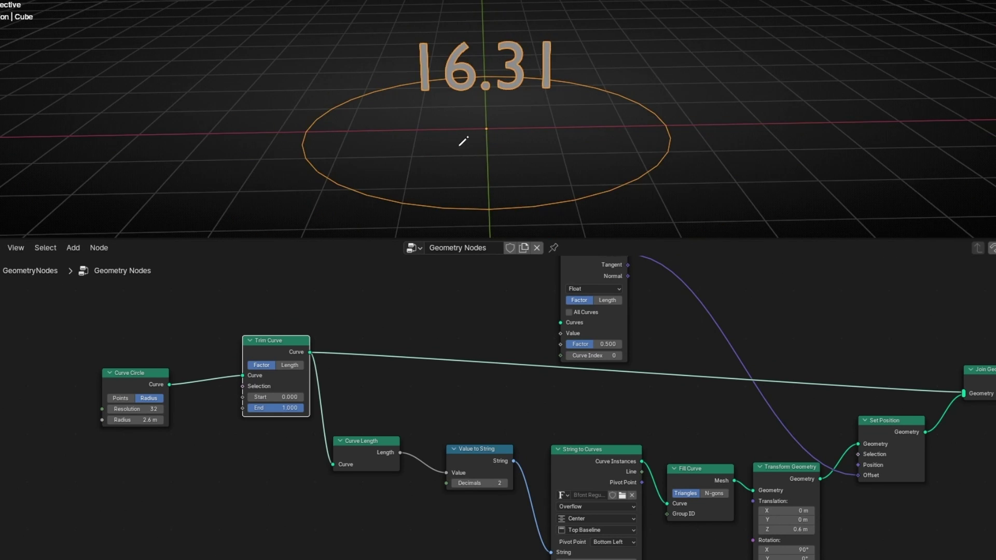
{"action": "mouse_move", "coordinate": [464, 141]}
{"action": "middle_mouse_down"}
{"action": "mouse_move", "coordinate": [460, 171]}
{"action": "mouse_move", "coordinate": [462, 138]}
{"action": "middle_mouse_up"}
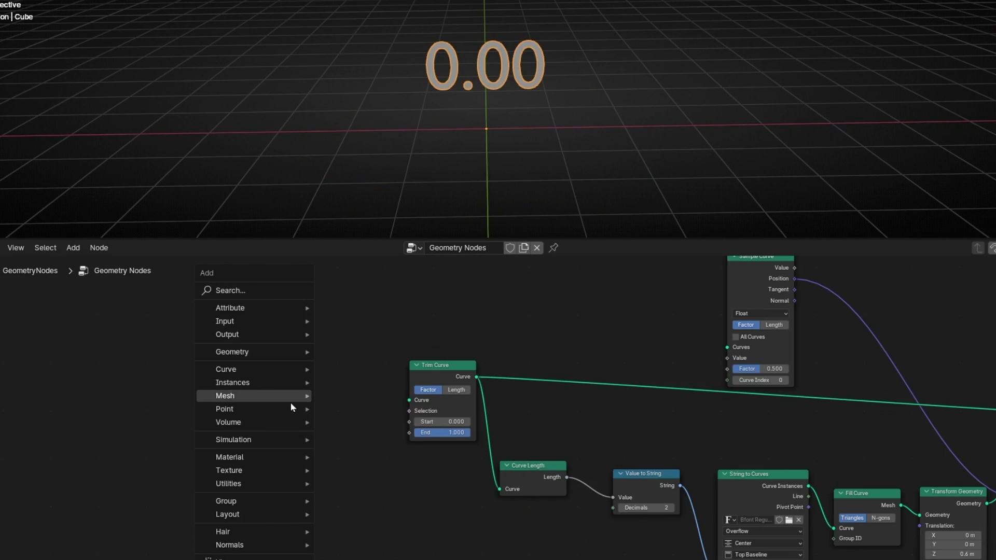
Step: Replace the Curve Circle node with a Cube node and connect its Mesh output to Trim Curve's Curve input
{"action": "mouse_move", "coordinate": [291, 400]}
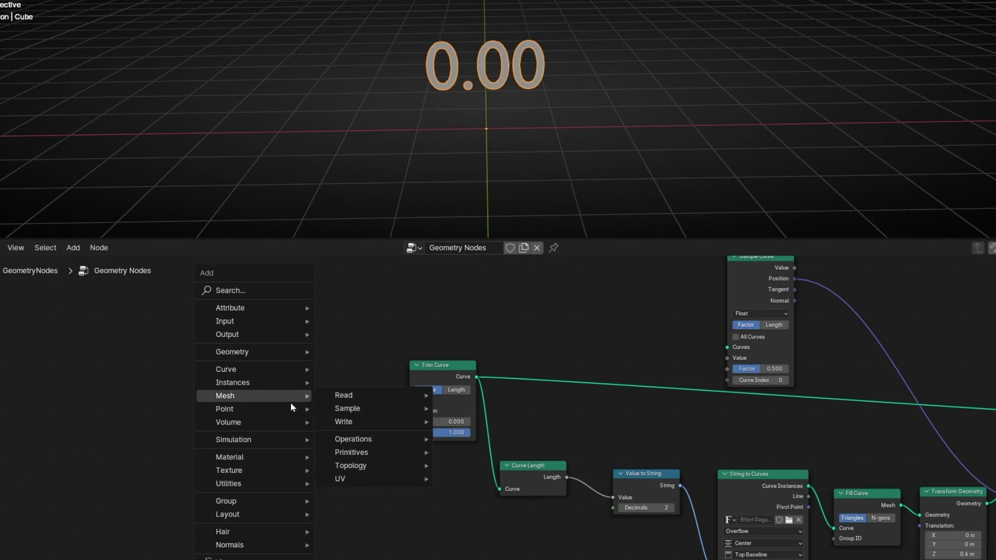
{"action": "type", "text": "cube"}
{"action": "key", "text": "Return"}
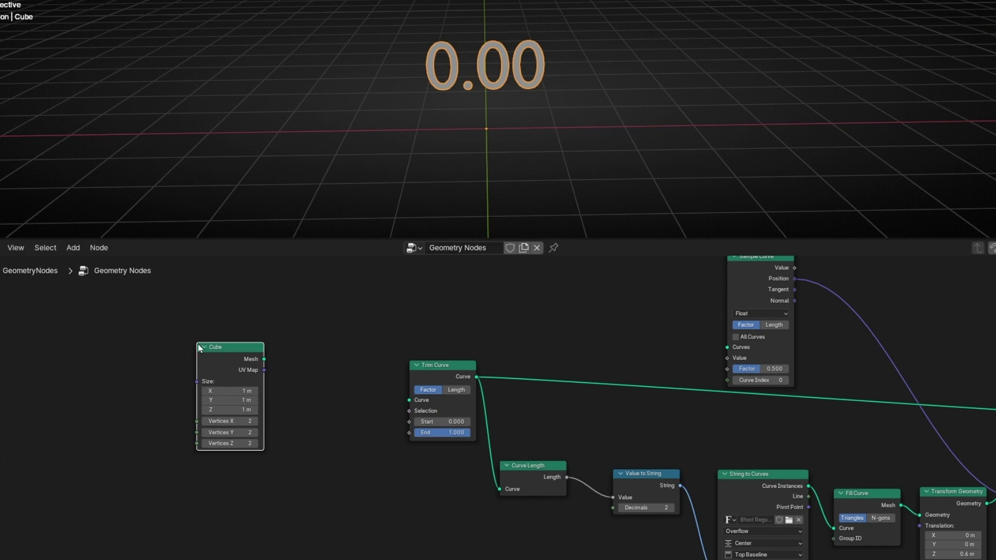
{"action": "left_click_drag", "start_coordinate": [261, 359], "coordinate": [409, 400]}
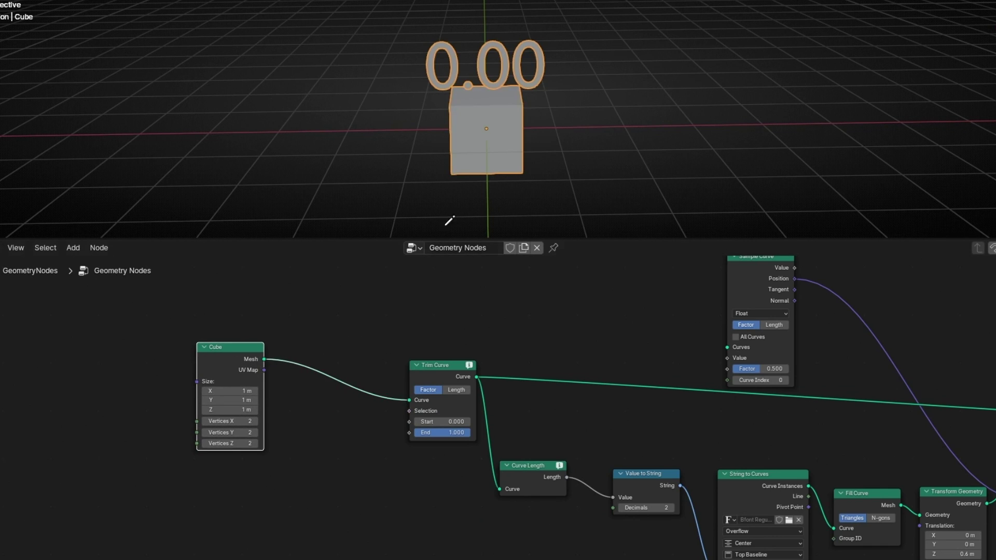
{"action": "middle_click_drag", "start_coordinate": [465, 179], "coordinate": [489, 174]}
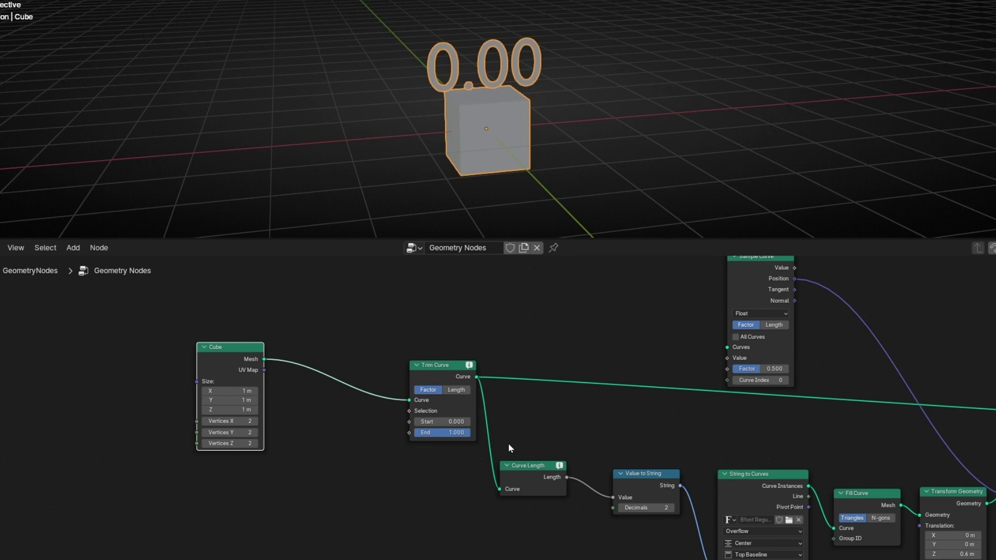
Step: Insert a Mesh to Curve node between Cube and Trim Curve, making room for it beside the Cube node
{"action": "left_click_drag", "start_coordinate": [215, 351], "coordinate": [212, 362]}
{"action": "left_click", "coordinate": [246, 354]}
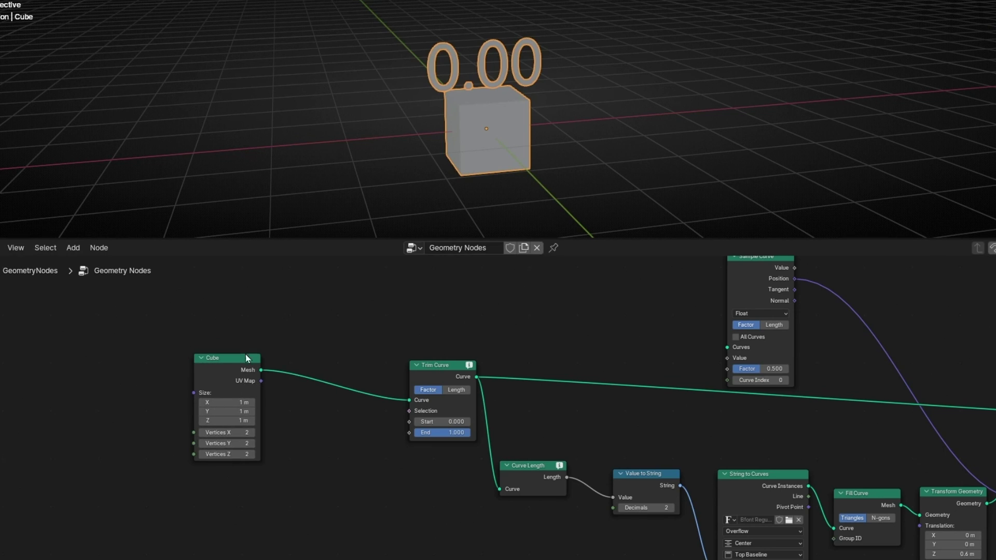
{"action": "key", "text": "shift+a"}
{"action": "type", "text": "mesh to"}
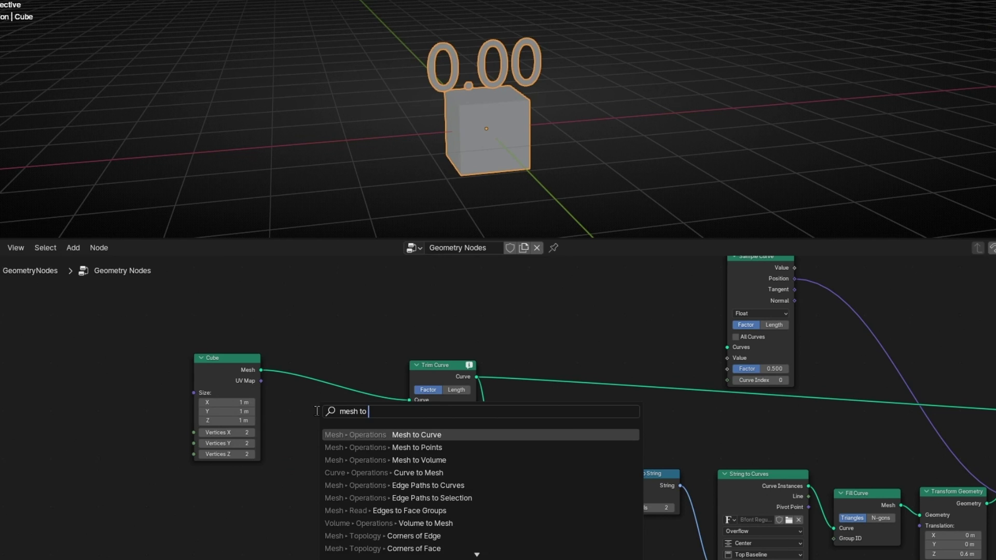
{"action": "key", "text": "Return"}
{"action": "left_click", "coordinate": [300, 358]}
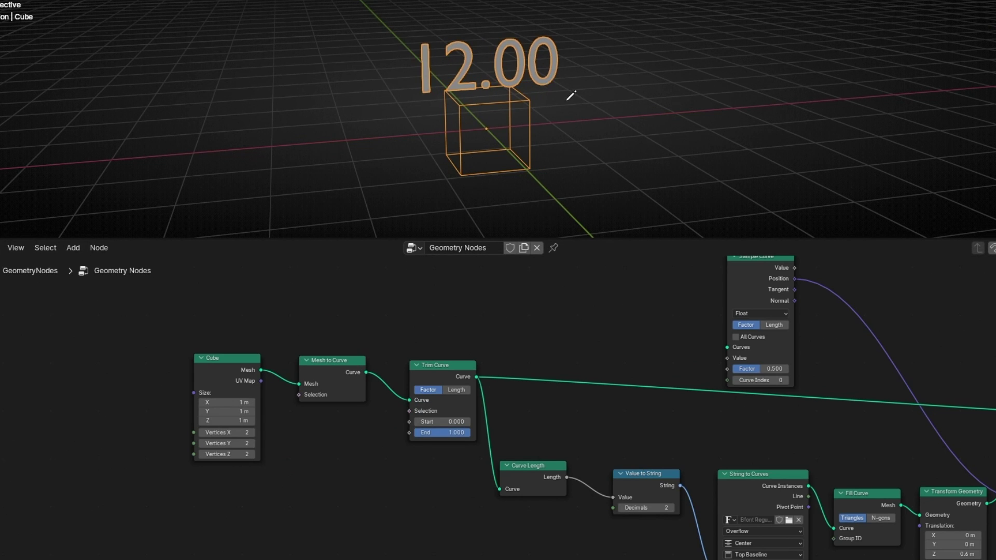
Step: Try a different Vertices Z count and an X size of 3.8 m on the Cube node, undoing the changes
{"action": "middle_click_drag", "start_coordinate": [570, 94], "coordinate": [415, 107]}
{"action": "middle_click_drag", "start_coordinate": [492, 167], "coordinate": [505, 128]}
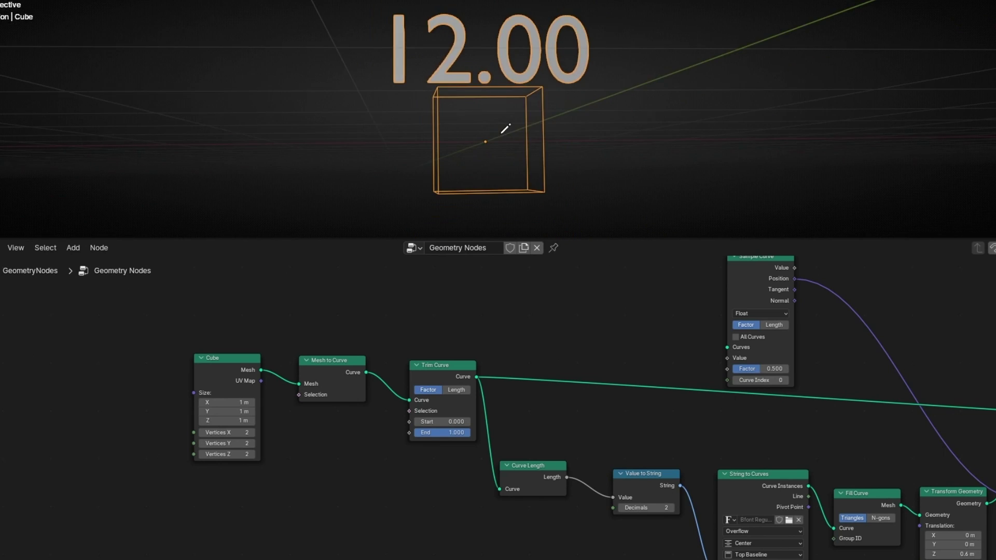
{"action": "middle_click_drag", "start_coordinate": [505, 129], "coordinate": [469, 110]}
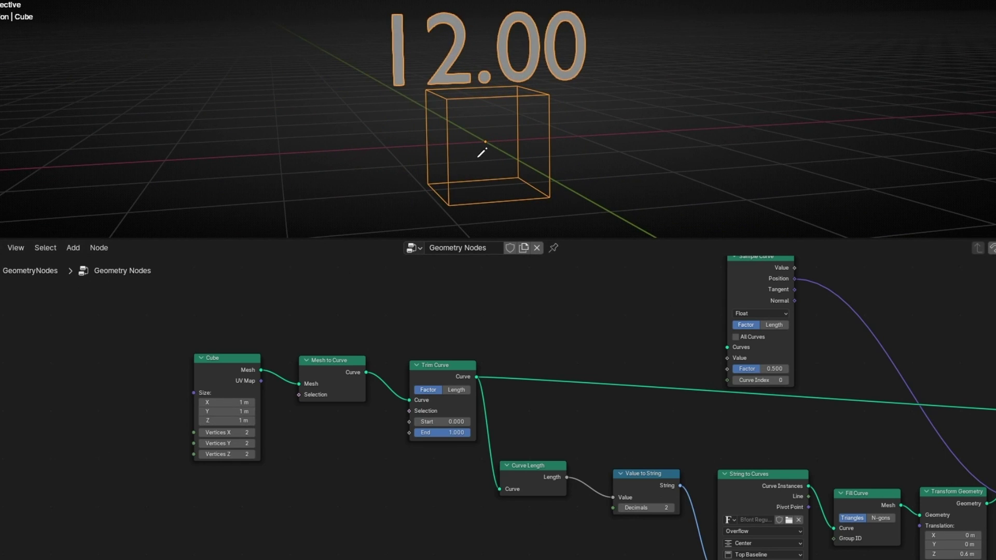
{"action": "middle_click_drag", "start_coordinate": [482, 153], "coordinate": [462, 153]}
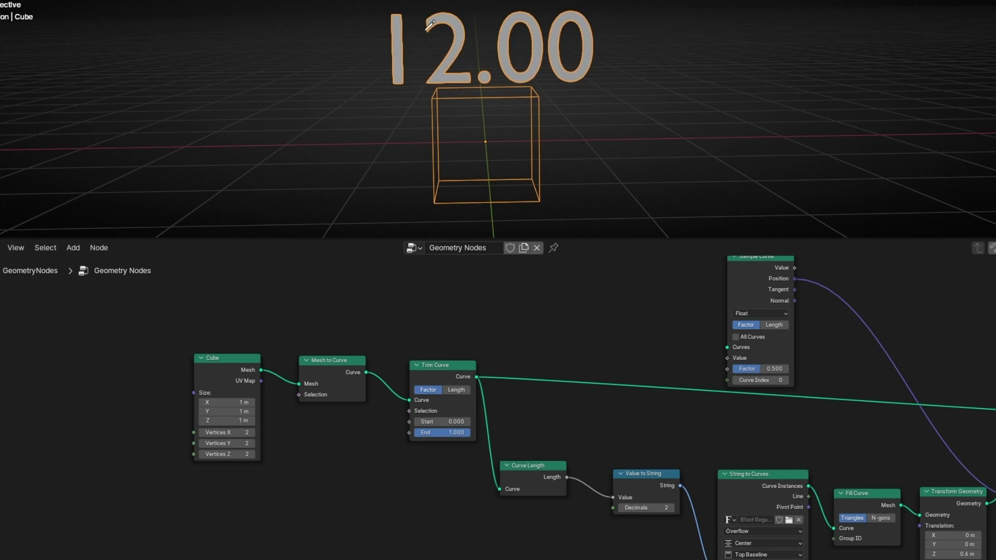
{"action": "mouse_move", "coordinate": [423, 182]}
{"action": "middle_mouse_down"}
{"action": "mouse_move", "coordinate": [561, 178]}
{"action": "mouse_move", "coordinate": [432, 179]}
{"action": "middle_mouse_up"}
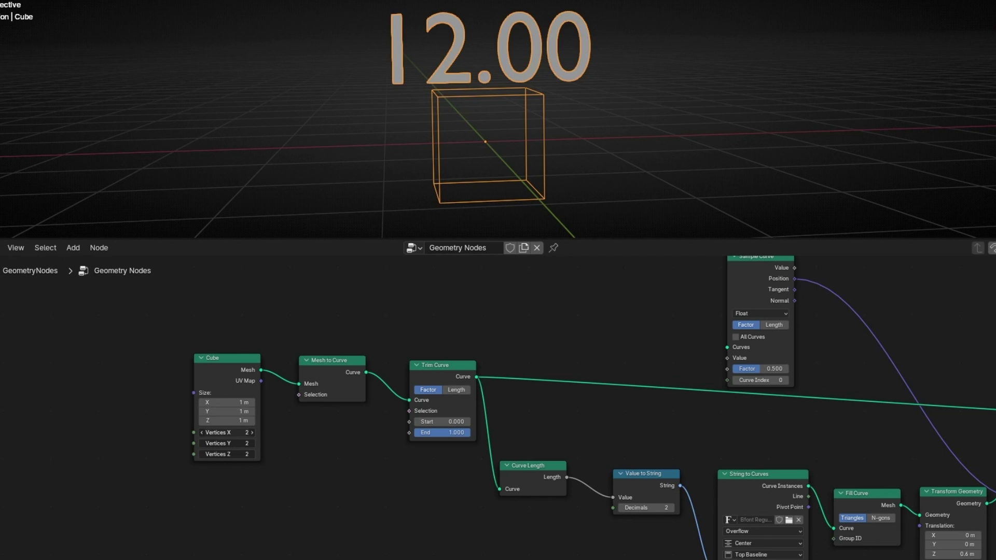
{"action": "left_click_drag", "start_coordinate": [227, 454], "coordinate": [256, 454]}
{"action": "key", "text": "ctrl+z"}
{"action": "mouse_move", "coordinate": [229, 402]}
{"action": "left_mouse_down"}
{"action": "mouse_move", "coordinate": [228, 421]}
{"action": "mouse_move", "coordinate": [259, 421]}
{"action": "mouse_move", "coordinate": [233, 420]}
{"action": "mouse_move", "coordinate": [234, 402]}
{"action": "mouse_move", "coordinate": [333, 402]}
{"action": "mouse_move", "coordinate": [239, 402]}
{"action": "left_mouse_up"}
{"action": "key", "text": "ctrl+z"}
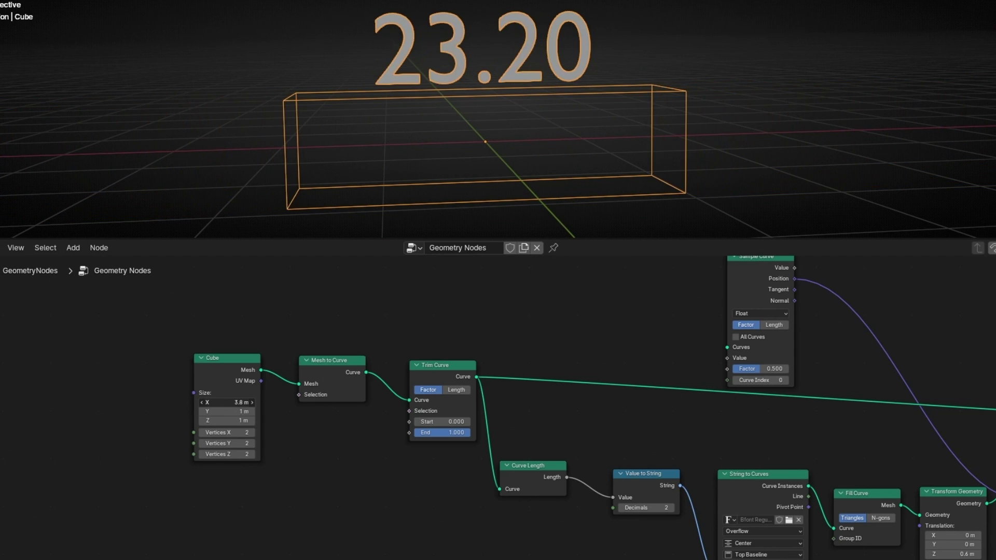
Step: Replace the Cube node with an Ico Sphere node and connect its Mesh output to Mesh to Curve
{"action": "key", "text": "x"}
{"action": "key", "text": "shift+a"}
{"action": "type", "text": "ico"}
{"action": "key", "text": "Return"}
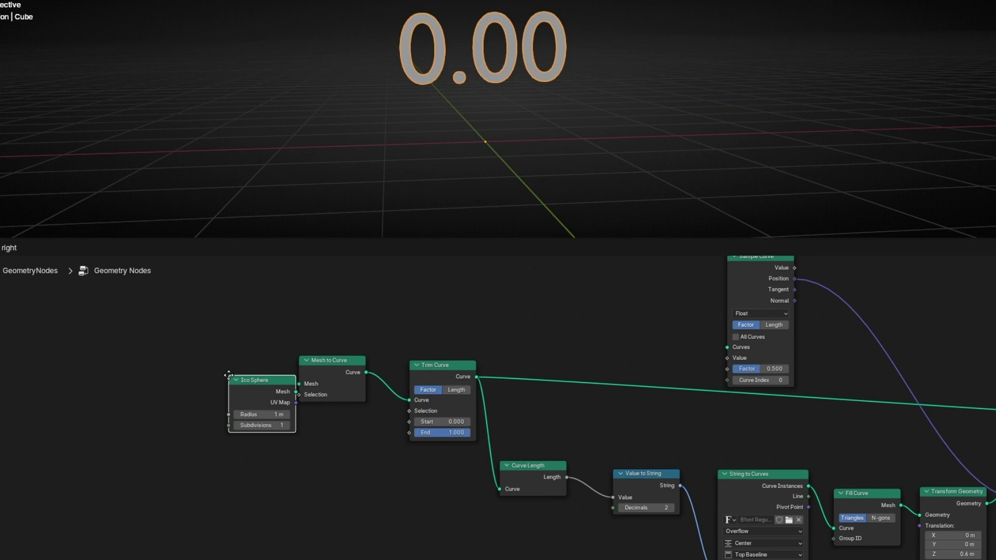
{"action": "left_click", "coordinate": [187, 351]}
{"action": "right_click_drag", "start_coordinate": [235, 369], "coordinate": [316, 375], "text": "alt"}
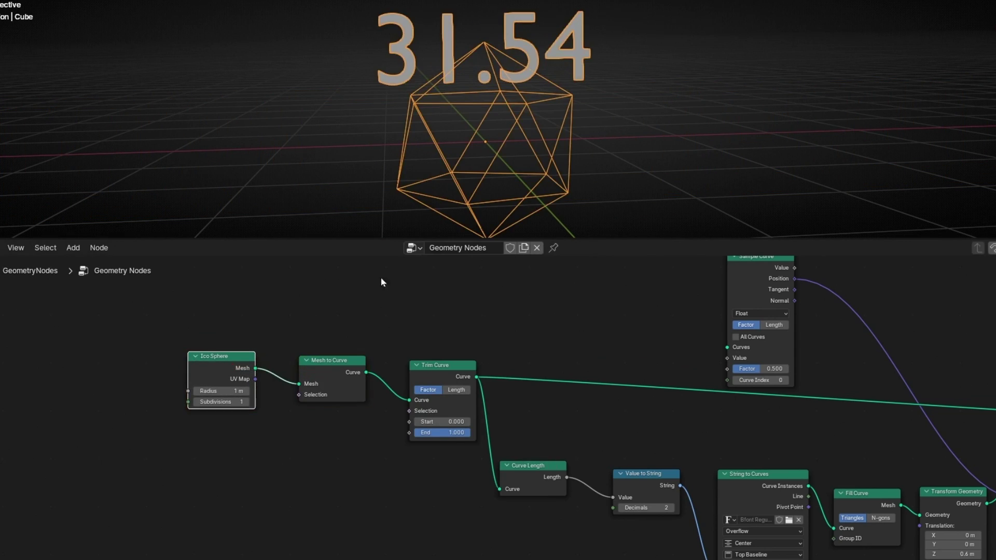
{"action": "middle_click_drag", "start_coordinate": [469, 133], "coordinate": [438, 138]}
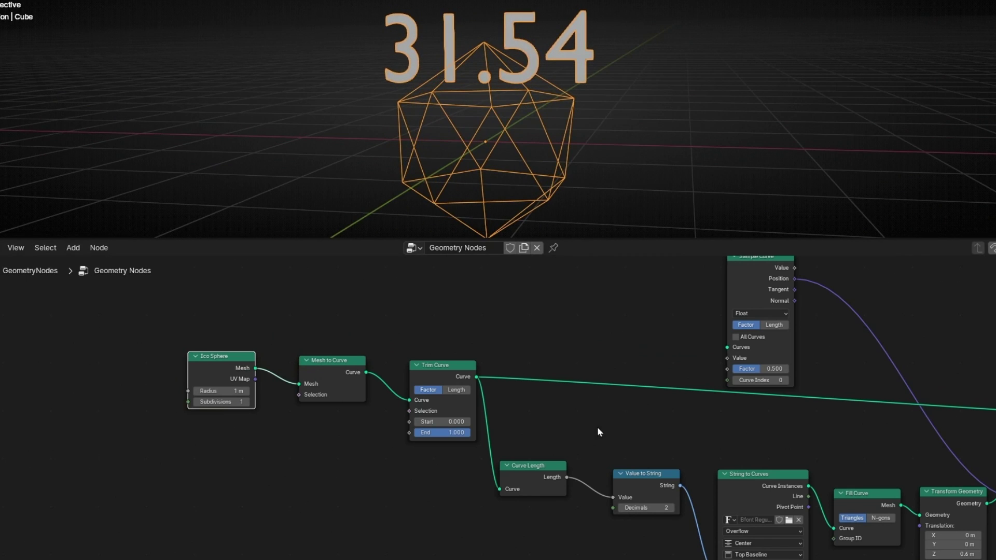
Step: Raise the text above the ico sphere by setting Transform Geometry's Z translation to 1.4 m
{"action": "scroll", "coordinate": [597, 428], "scroll_direction": "down", "scroll_amount": 2}
{"action": "middle_click_drag", "start_coordinate": [730, 467], "coordinate": [451, 428]}
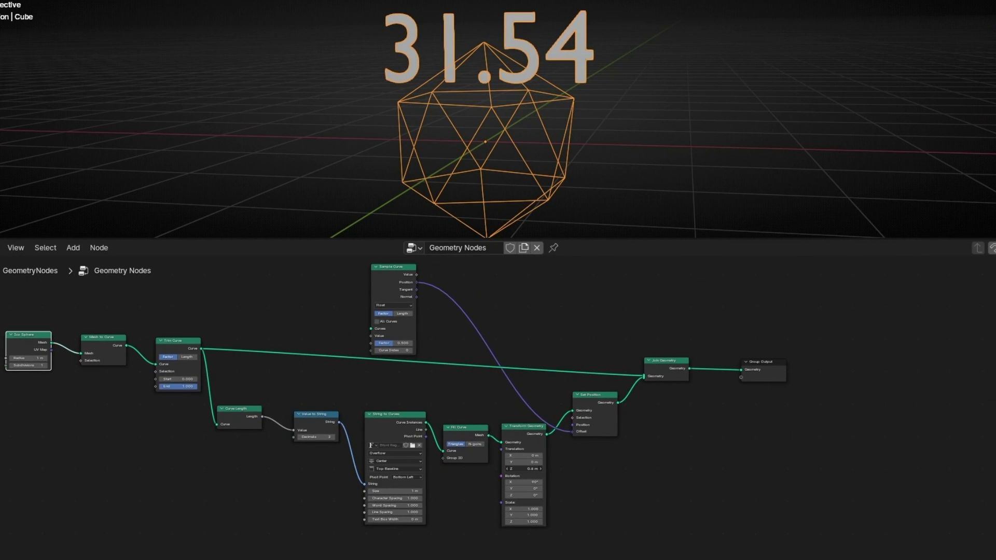
{"action": "left_click_drag", "start_coordinate": [524, 469], "coordinate": [545, 469]}
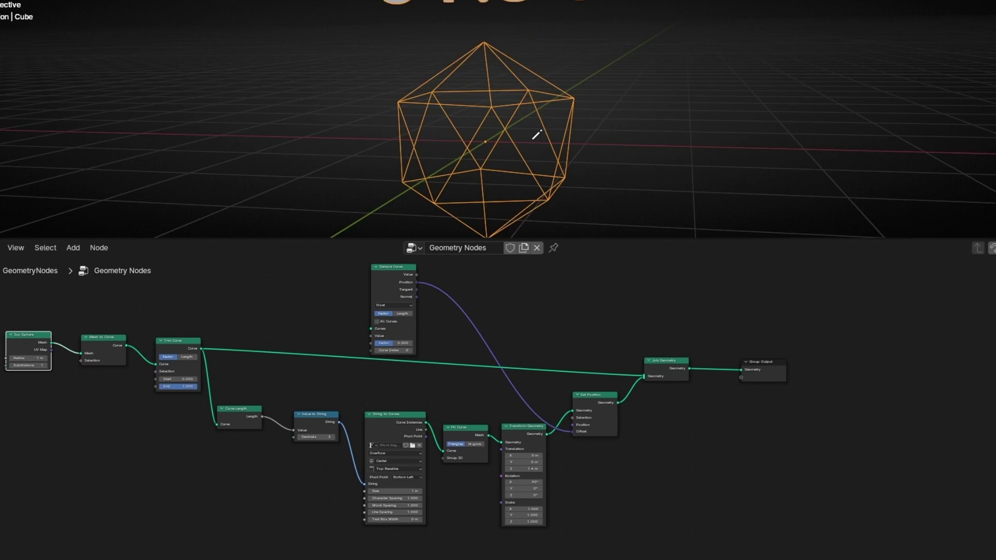
{"action": "scroll", "coordinate": [530, 140], "scroll_direction": "down", "scroll_amount": 4}
{"action": "mouse_move", "coordinate": [514, 149]}
{"action": "middle_mouse_down"}
{"action": "mouse_move", "coordinate": [607, 156]}
{"action": "mouse_move", "coordinate": [518, 155]}
{"action": "mouse_move", "coordinate": [529, 154]}
{"action": "middle_mouse_up"}
{"action": "scroll", "coordinate": [498, 152], "scroll_direction": "up", "scroll_amount": 4}
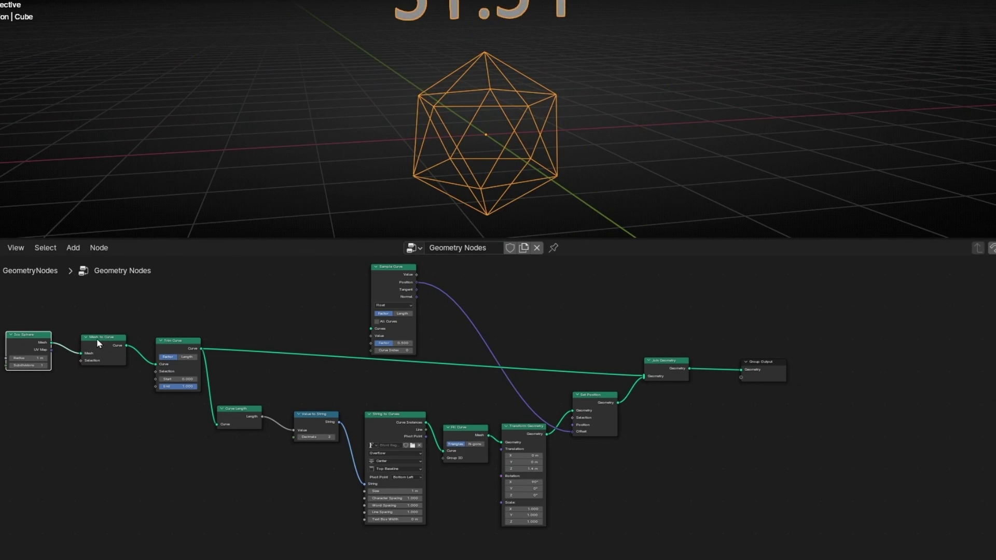
Step: Raise the Ico Sphere's Subdivisions one level at a time through 2, 3 and 4
{"action": "middle_click_drag", "start_coordinate": [97, 339], "coordinate": [372, 395]}
{"action": "scroll", "coordinate": [311, 400], "scroll_direction": "up", "scroll_amount": 10}
{"action": "middle_click_drag", "start_coordinate": [242, 349], "coordinate": [369, 350]}
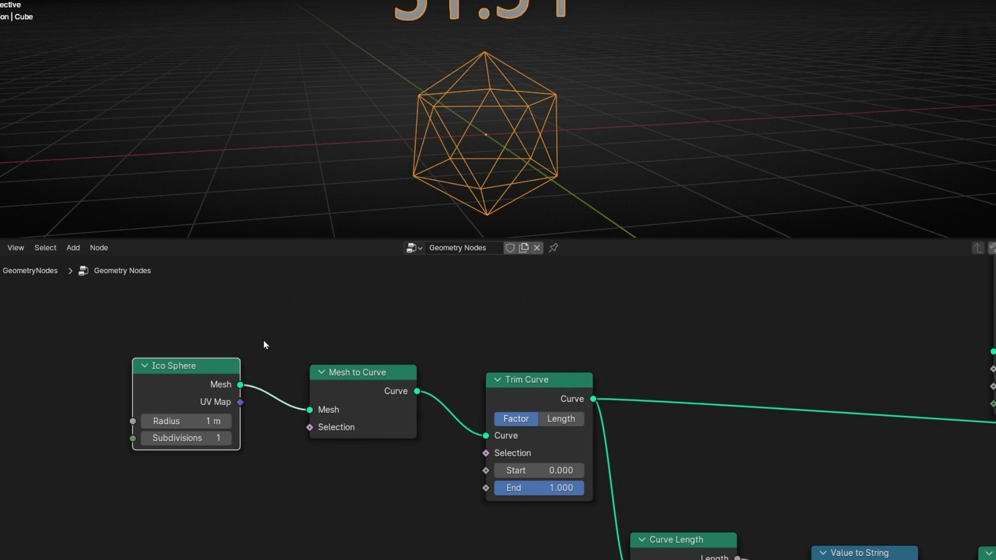
{"action": "scroll", "coordinate": [502, 178], "scroll_direction": "down", "scroll_amount": 2}
{"action": "middle_click_drag", "start_coordinate": [525, 154], "coordinate": [498, 176]}
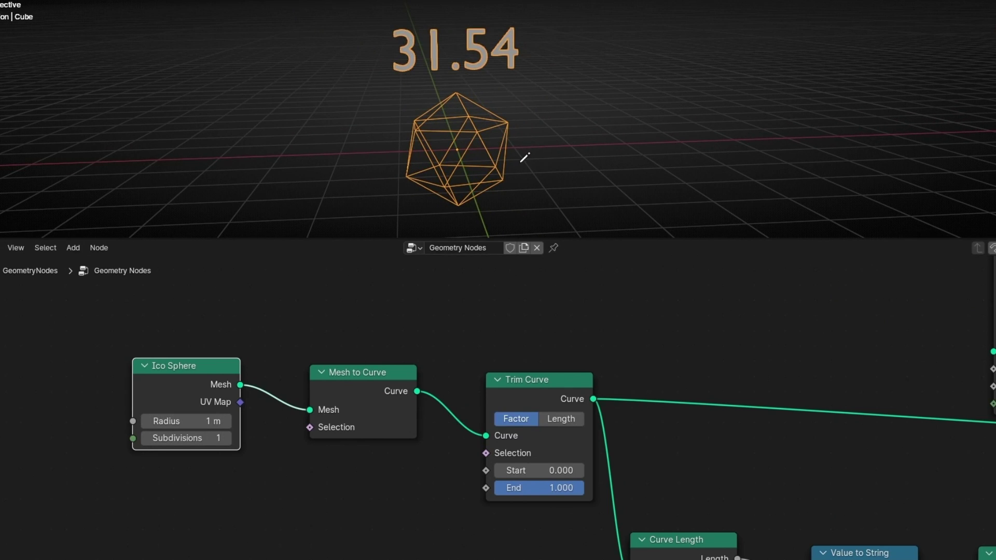
{"action": "left_click", "coordinate": [225, 438]}
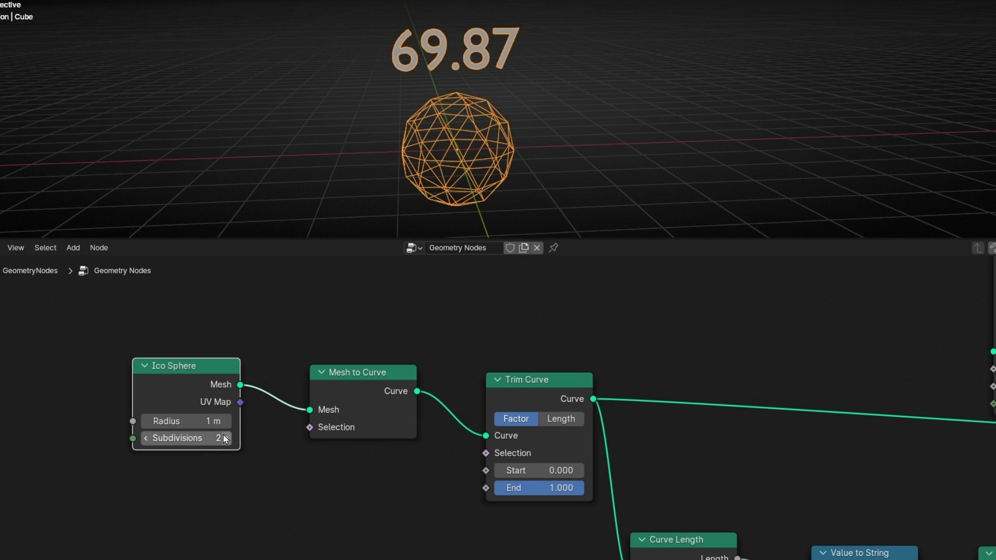
{"action": "left_click", "coordinate": [225, 439]}
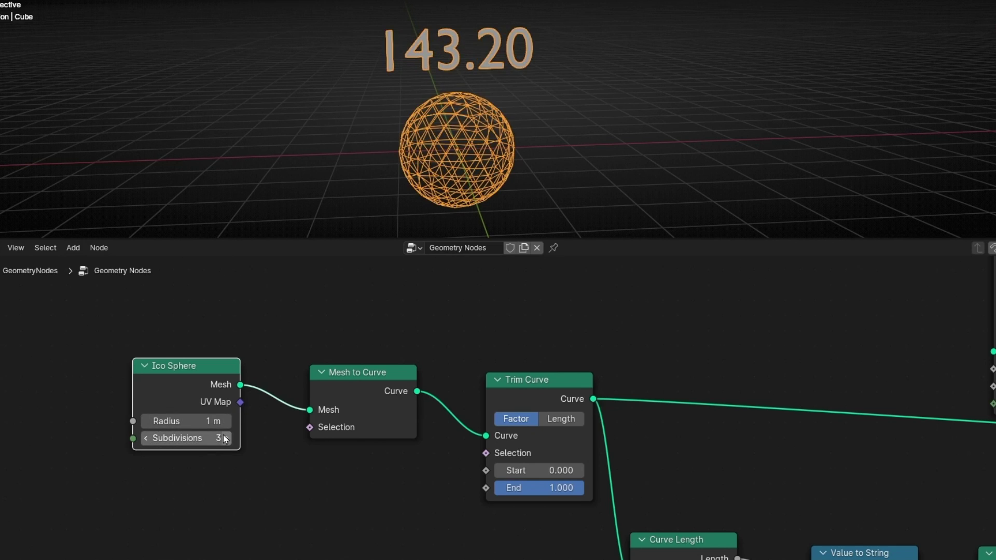
{"action": "left_click", "coordinate": [226, 439]}
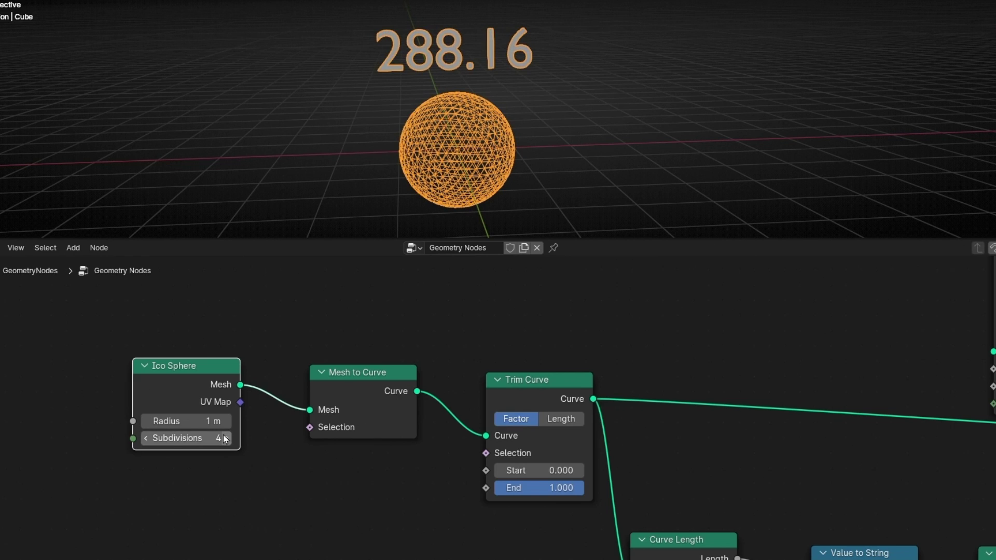
{"action": "left_click", "coordinate": [225, 439]}
Step: Delete the Ico Sphere and Mesh to Curve nodes, leaving Trim Curve without an input
{"action": "scroll", "coordinate": [242, 519], "scroll_direction": "down", "scroll_amount": 3}
{"action": "left_click_drag", "start_coordinate": [240, 356], "coordinate": [428, 446]}
{"action": "key", "text": "x"}
{"action": "scroll", "coordinate": [456, 439], "scroll_direction": "down", "scroll_amount": 3}
{"action": "middle_click_drag", "start_coordinate": [552, 428], "coordinate": [392, 416]}
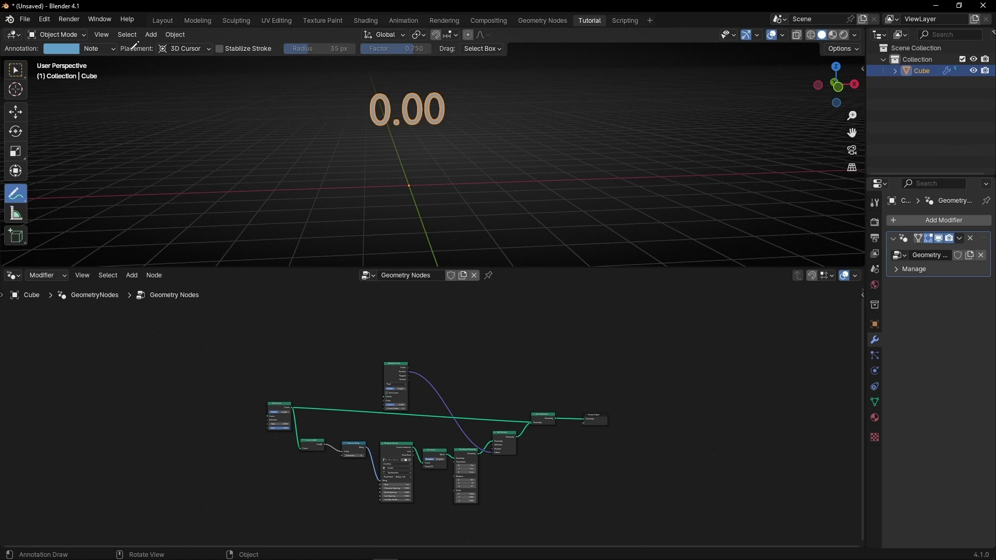
Step: Add a Bézier curve object to the scene and hide the Cube object in both the viewport and renders
{"action": "left_click", "coordinate": [151, 34]}
{"action": "mouse_move", "coordinate": [158, 58]}
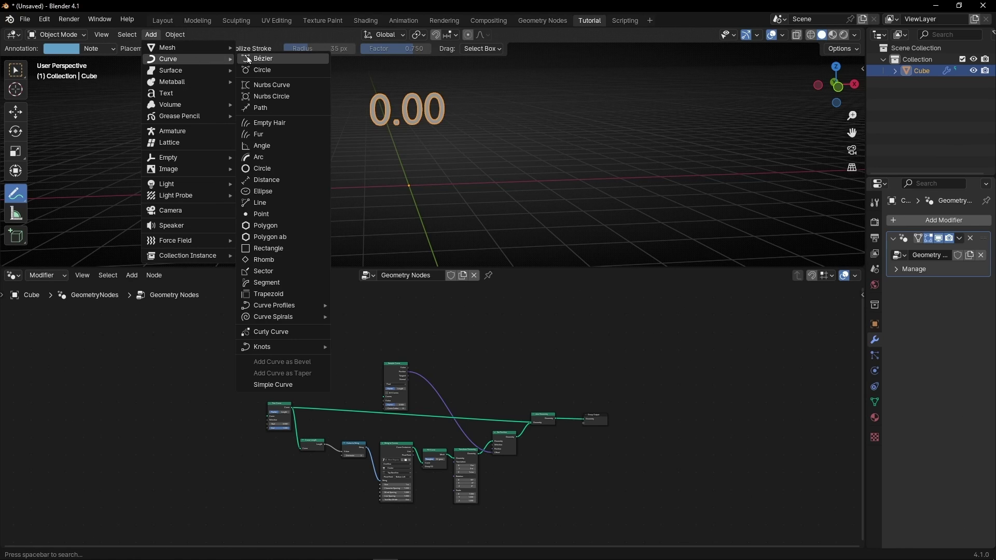
{"action": "left_click", "coordinate": [249, 57]}
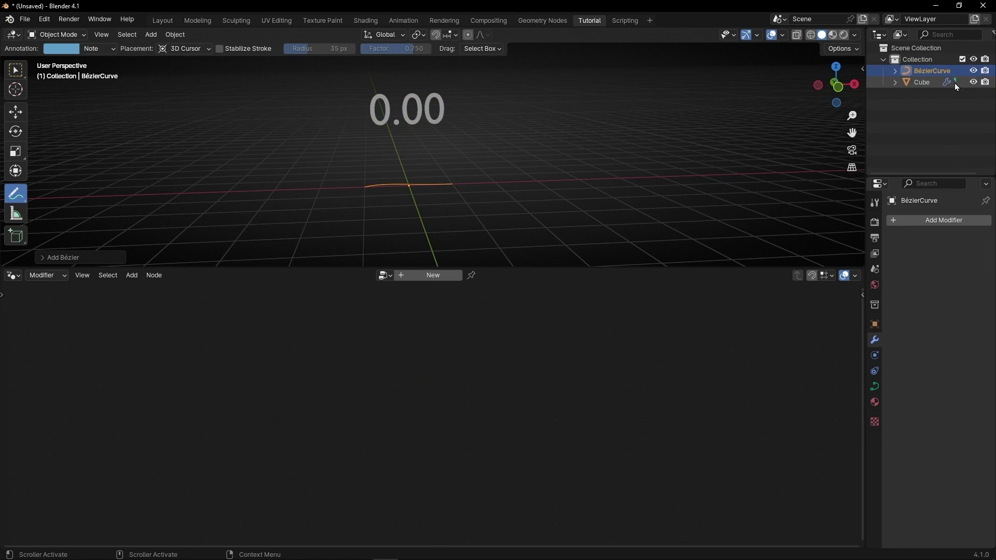
{"action": "left_click", "coordinate": [975, 82]}
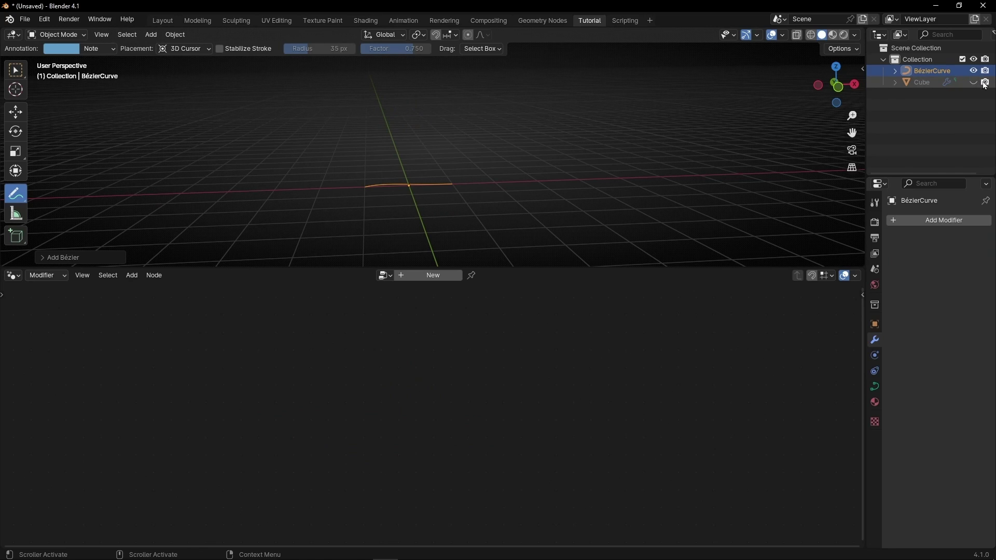
{"action": "left_click", "coordinate": [986, 83]}
Step: Assign the existing Geometry Nodes group to the Bézier curve
{"action": "left_click", "coordinate": [423, 277]}
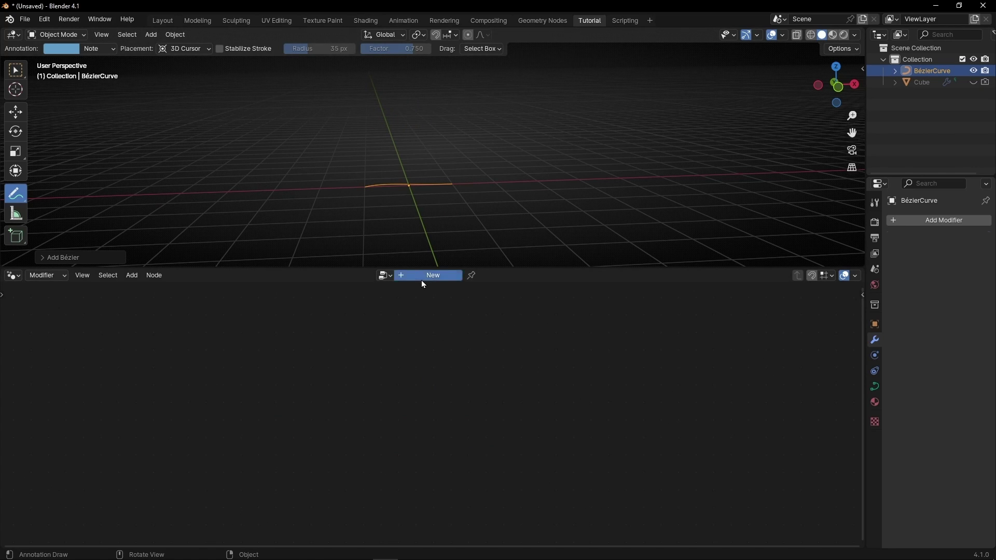
{"action": "left_click", "coordinate": [367, 275]}
{"action": "left_click", "coordinate": [390, 293]}
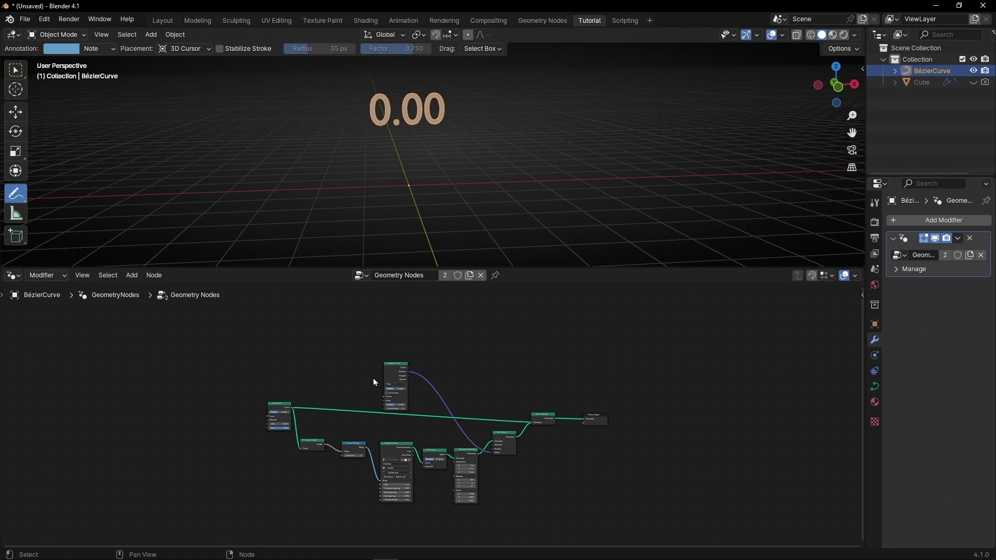
Step: Add a Group Input node and connect its Geometry output to Trim Curve's Curve input
{"action": "scroll", "coordinate": [296, 387], "scroll_direction": "up", "scroll_amount": 4}
{"action": "middle_click_drag", "start_coordinate": [296, 387], "coordinate": [435, 372]}
{"action": "scroll", "coordinate": [403, 398], "scroll_direction": "left", "scroll_amount": 5, "text": "ctrl"}
{"action": "key", "text": "shift+a"}
{"action": "type", "text": "grou"}
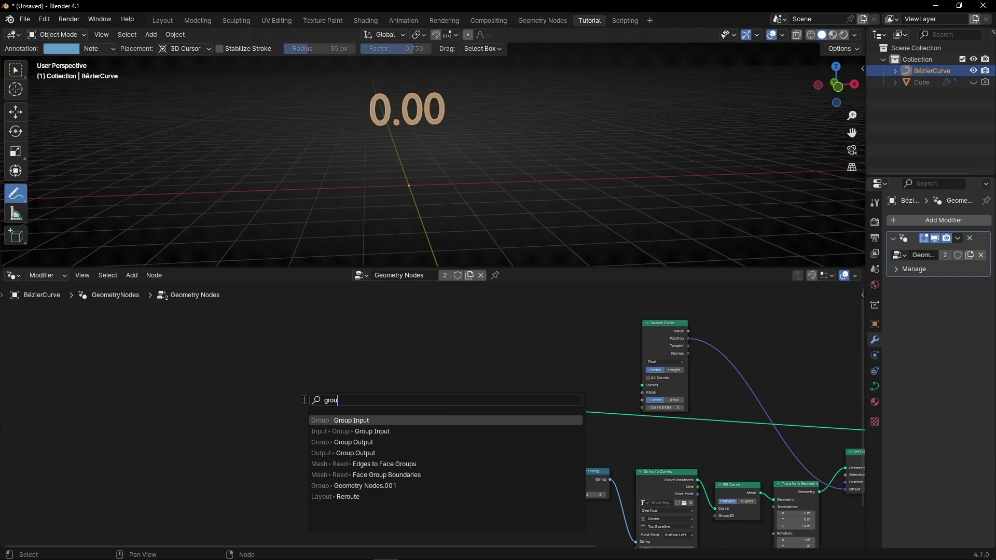
{"action": "key", "text": "Return"}
{"action": "left_click", "coordinate": [306, 405]}
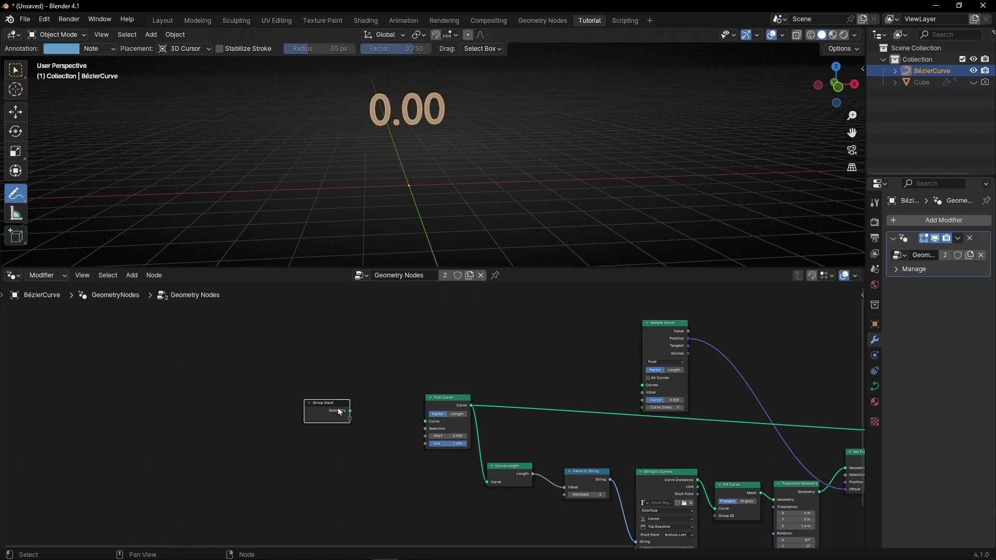
{"action": "left_click_drag", "start_coordinate": [350, 411], "coordinate": [446, 412]}
Step: Maximize the 3D viewport and switch the Bézier curve to Edit Mode
{"action": "key", "text": "ctrl+space"}
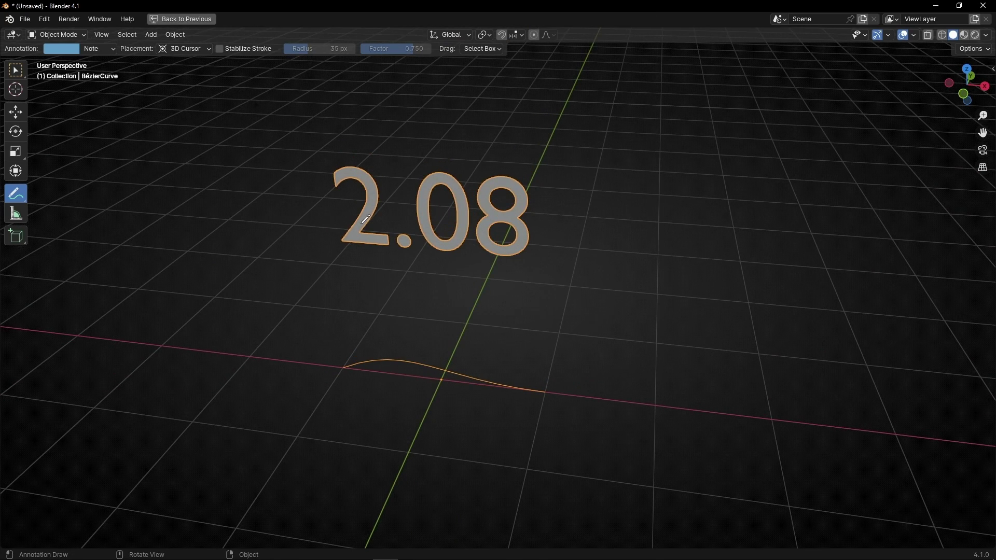
{"action": "mouse_move", "coordinate": [472, 287]}
{"action": "middle_mouse_down"}
{"action": "mouse_move", "coordinate": [418, 318]}
{"action": "mouse_move", "coordinate": [438, 318]}
{"action": "mouse_move", "coordinate": [467, 262]}
{"action": "middle_mouse_up"}
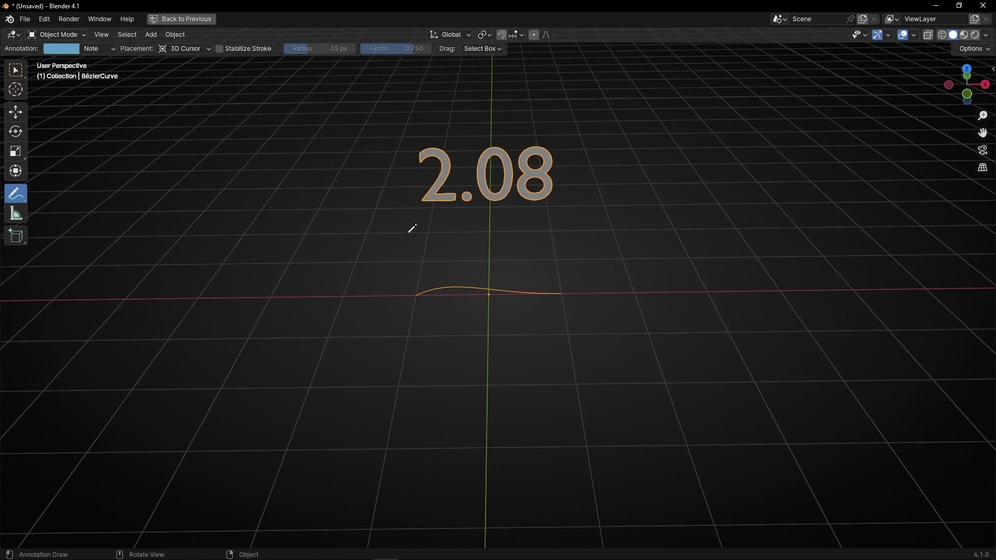
{"action": "left_click", "coordinate": [60, 40]}
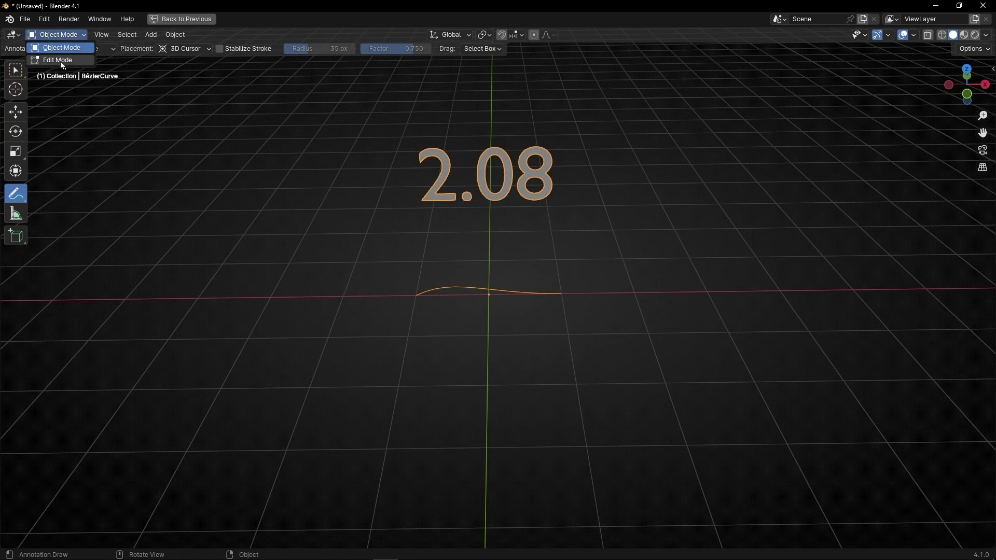
{"action": "left_click", "coordinate": [61, 62]}
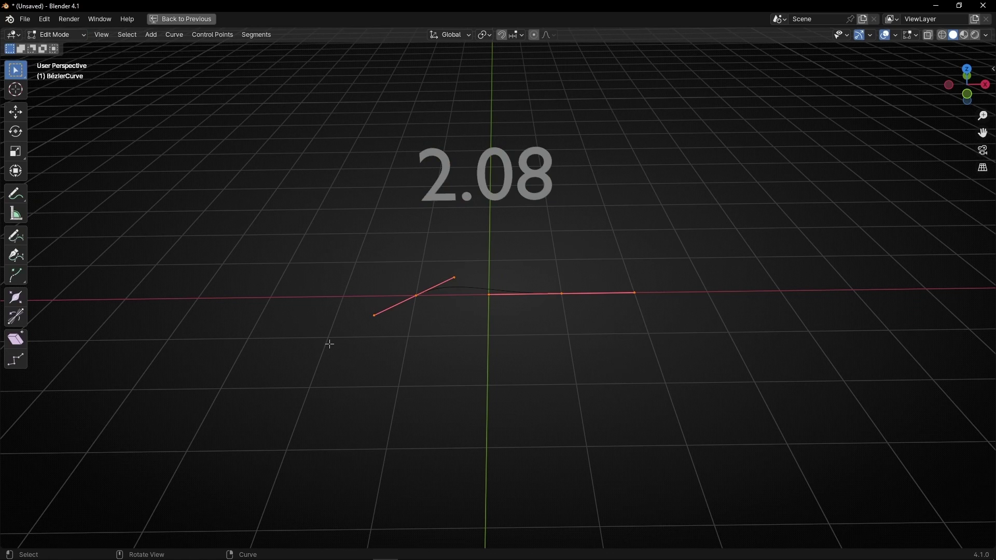
Step: Delete all selected vertices of the default Bézier curve
{"action": "key", "text": "x"}
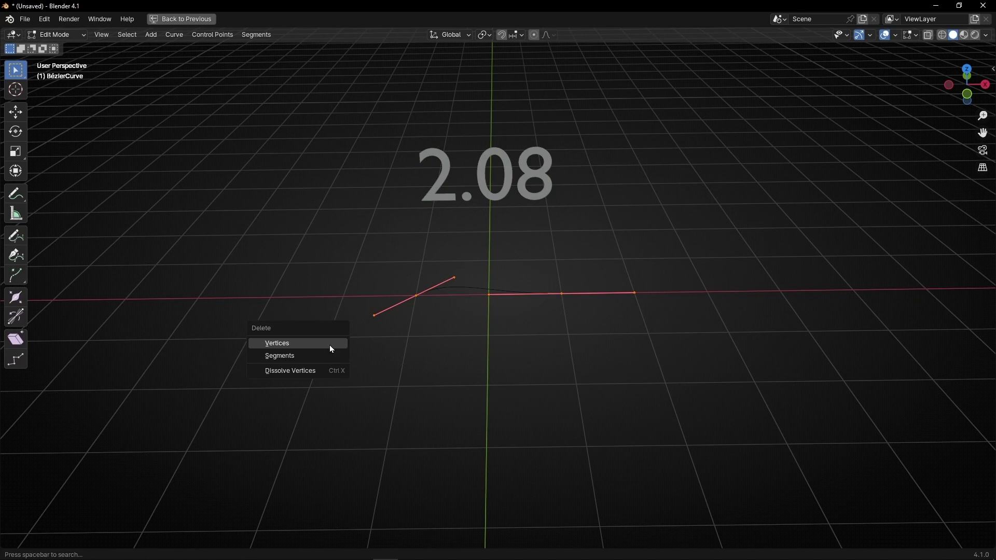
{"action": "left_click", "coordinate": [329, 344]}
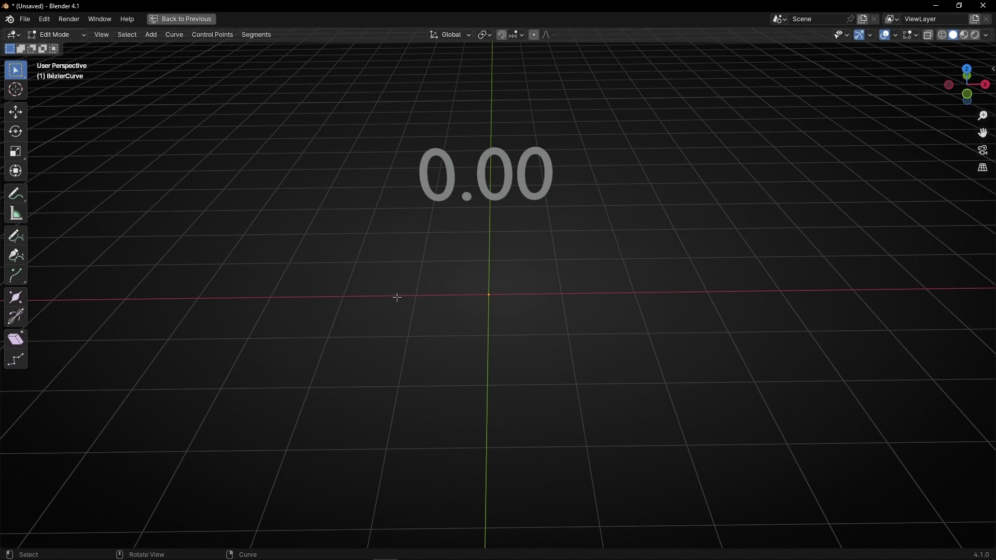
Step: Draw freehand test curves with the Draw tool: a long wave across the grid, and a spiral around the origin in its place
{"action": "left_click", "coordinate": [19, 236]}
{"action": "left_click_drag", "start_coordinate": [114, 380], "coordinate": [175, 254]}
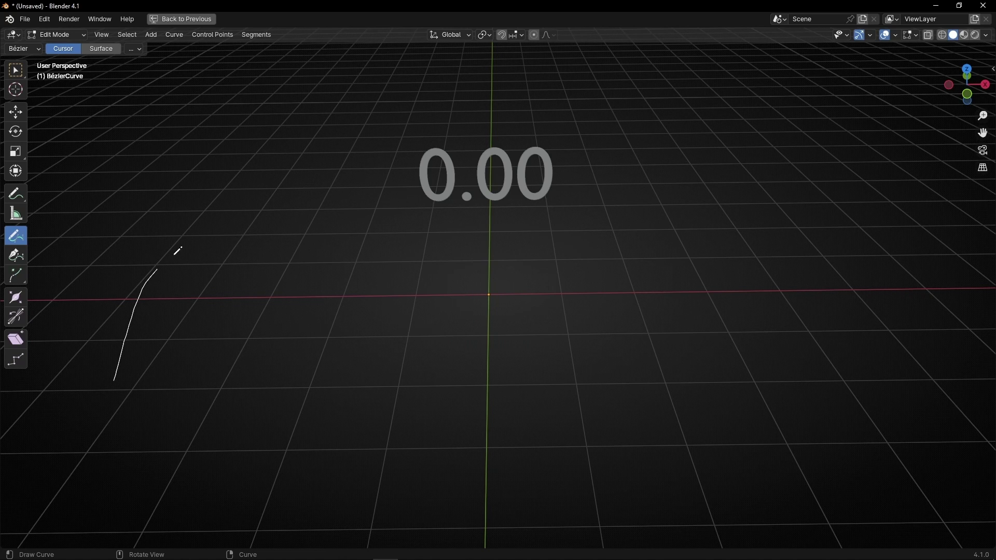
{"action": "left_click_drag", "start_coordinate": [266, 340], "coordinate": [383, 326]}
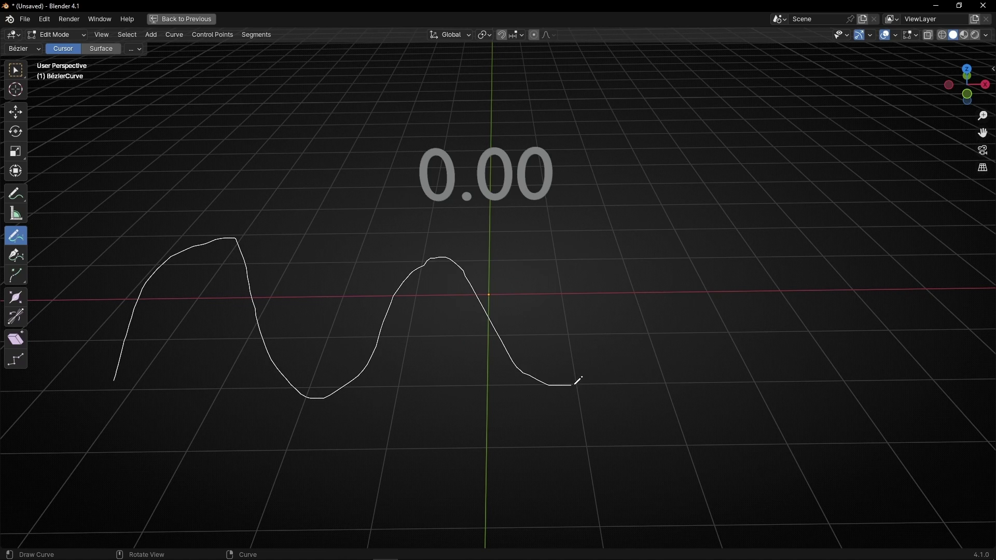
{"action": "left_click_drag", "start_coordinate": [703, 240], "coordinate": [913, 329]}
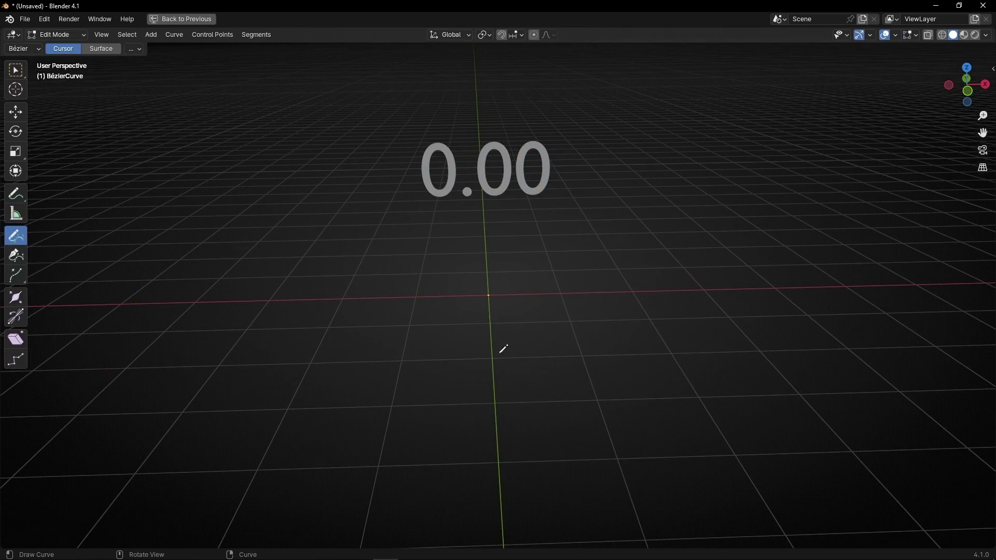
{"action": "left_click_drag", "start_coordinate": [262, 234], "coordinate": [378, 367]}
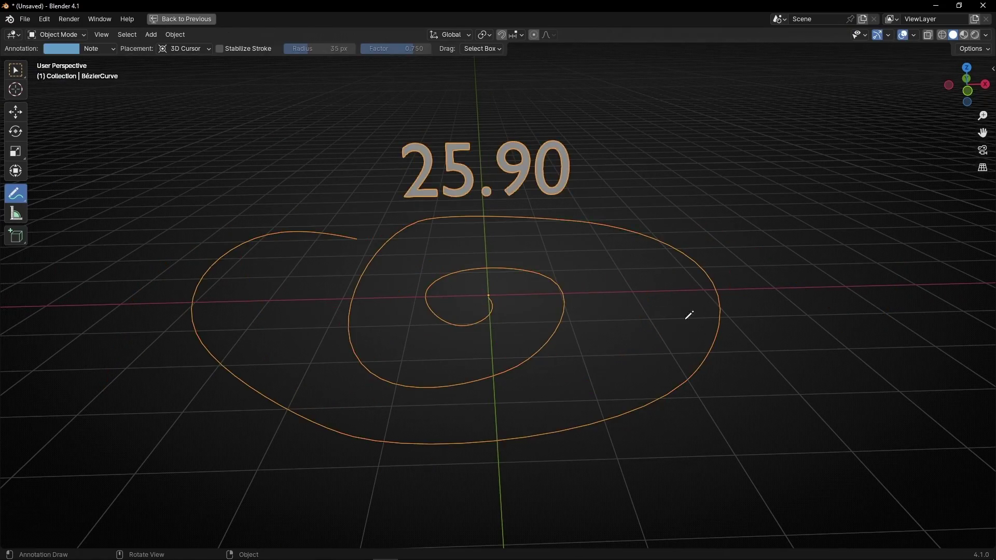
{"action": "middle_click_drag", "start_coordinate": [690, 313], "coordinate": [836, 301]}
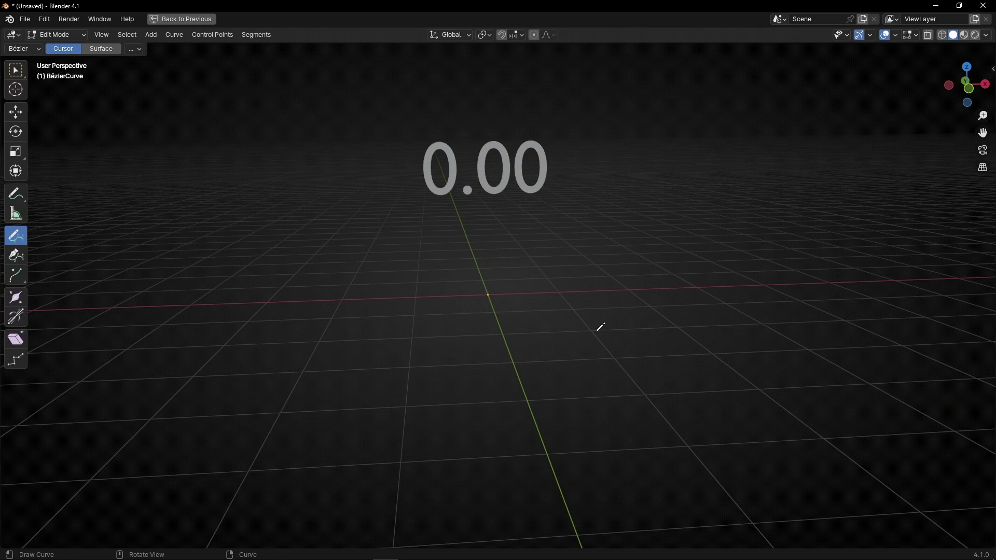
Step: Draw a smooth winding curve of eight points with the Curve Pen, pulling out handles at each point, and return to Object Mode
{"action": "left_click", "coordinate": [6, 255]}
{"action": "left_click_drag", "start_coordinate": [106, 397], "coordinate": [154, 296]}
{"action": "left_click_drag", "start_coordinate": [393, 317], "coordinate": [456, 382]}
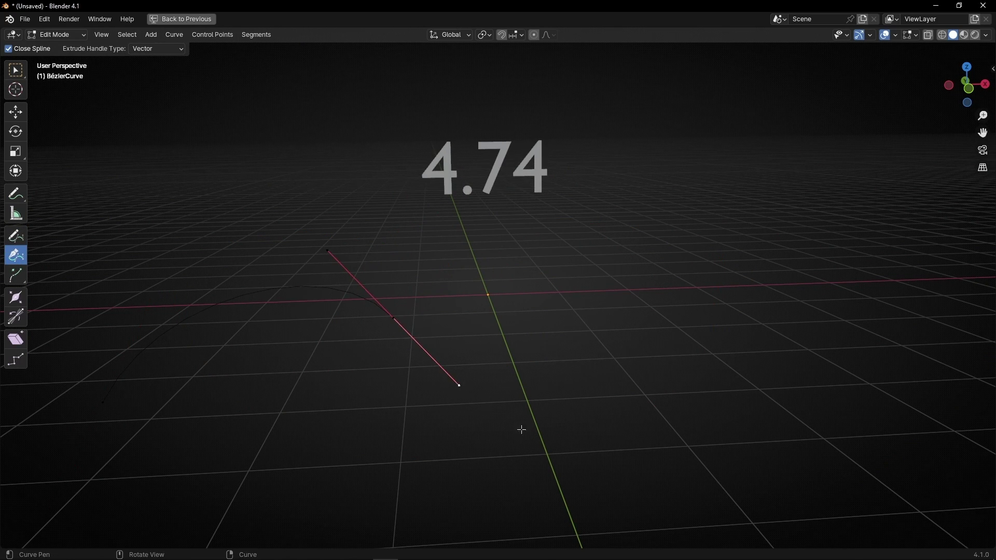
{"action": "left_click_drag", "start_coordinate": [715, 415], "coordinate": [814, 327]}
{"action": "left_click_drag", "start_coordinate": [758, 193], "coordinate": [672, 162]}
{"action": "left_click_drag", "start_coordinate": [511, 252], "coordinate": [434, 253]}
{"action": "left_click_drag", "start_coordinate": [283, 153], "coordinate": [314, 114]}
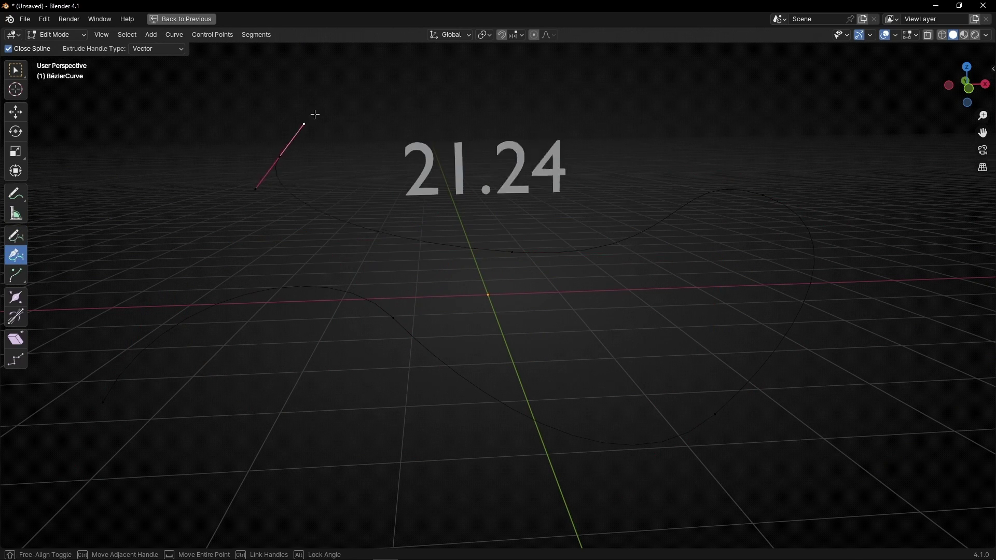
{"action": "left_click_drag", "start_coordinate": [627, 83], "coordinate": [689, 147]}
{"action": "left_click_drag", "start_coordinate": [362, 368], "coordinate": [251, 400]}
{"action": "key", "text": "Tab"}
{"action": "mouse_move", "coordinate": [544, 399]}
{"action": "middle_mouse_down"}
{"action": "mouse_move", "coordinate": [631, 387]}
{"action": "mouse_move", "coordinate": [569, 385]}
{"action": "middle_mouse_up"}
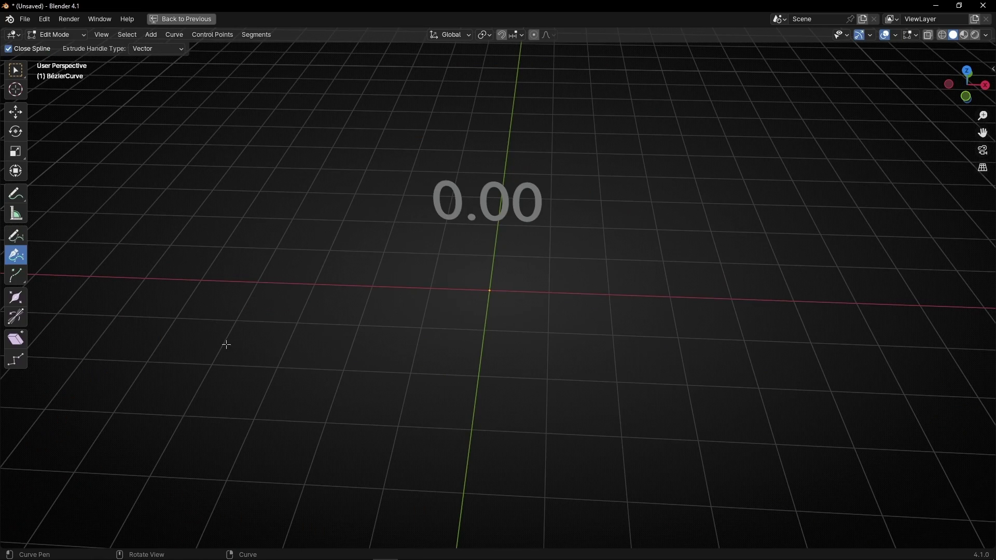
Step: Try to set the emptied curve's spline type to Poly
{"action": "left_click", "coordinate": [174, 35]}
{"action": "mouse_move", "coordinate": [187, 152]}
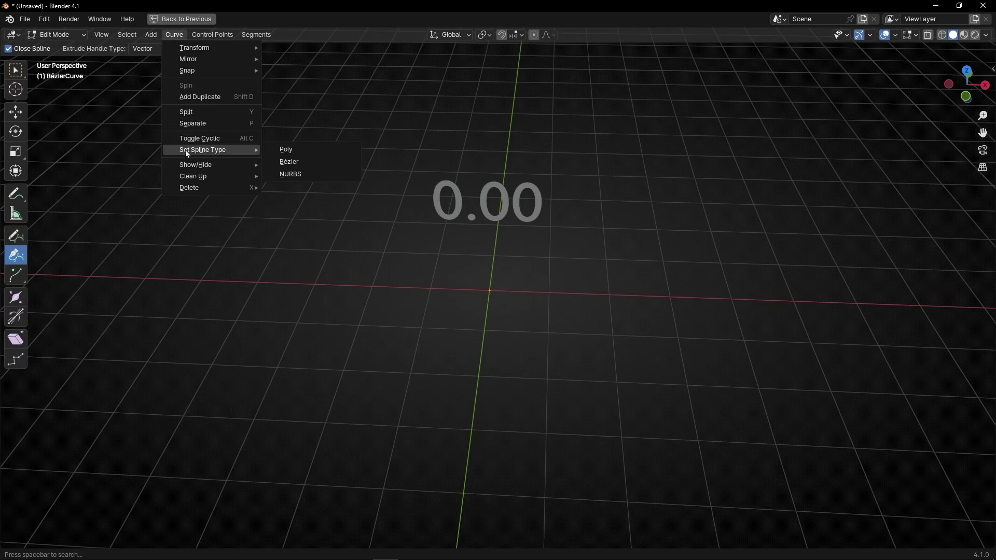
{"action": "left_click", "coordinate": [328, 152]}
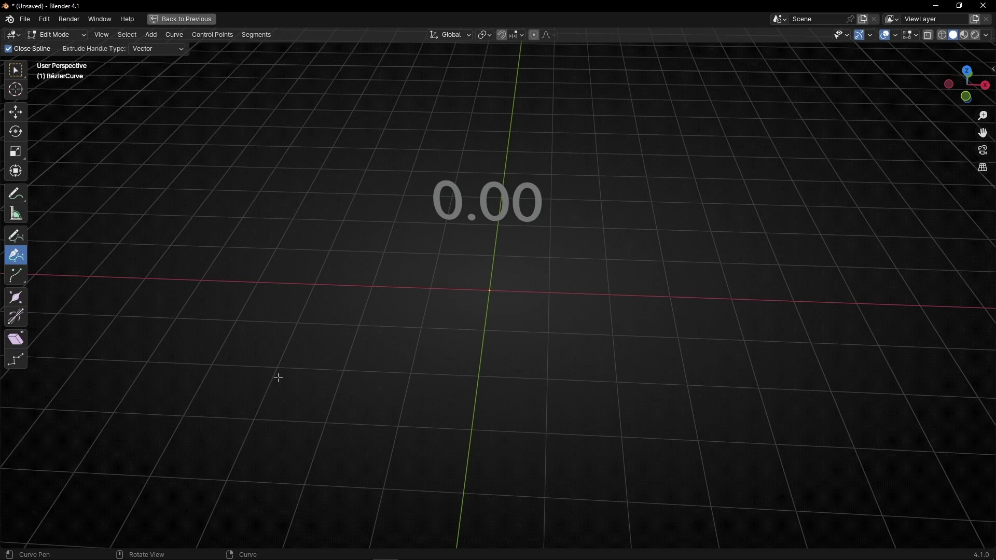
Step: In top view, draw a closed, straight-sided seven-point outline with the Curve Pen, then return to Object Mode
{"action": "middle_click_drag", "start_coordinate": [282, 366], "coordinate": [281, 368]}
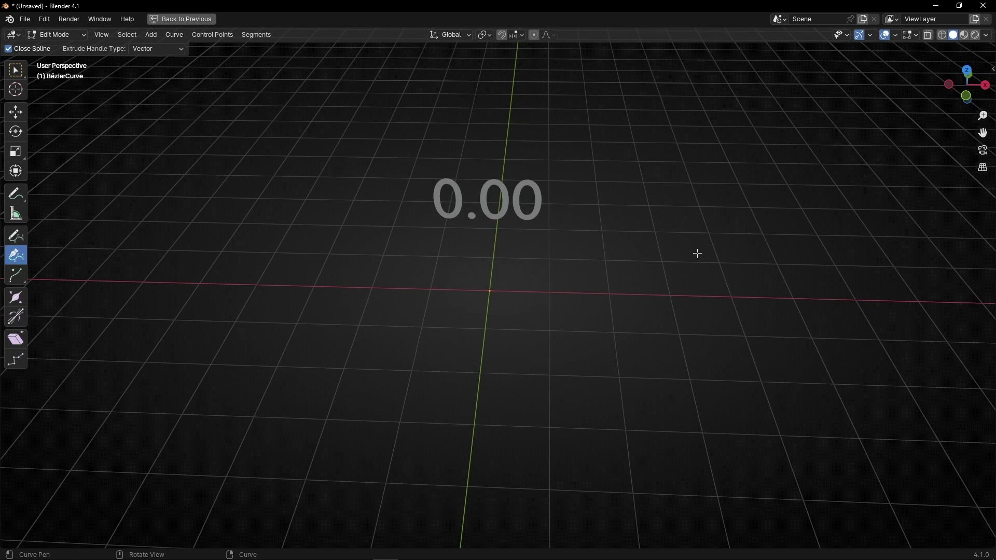
{"action": "left_click", "coordinate": [968, 73]}
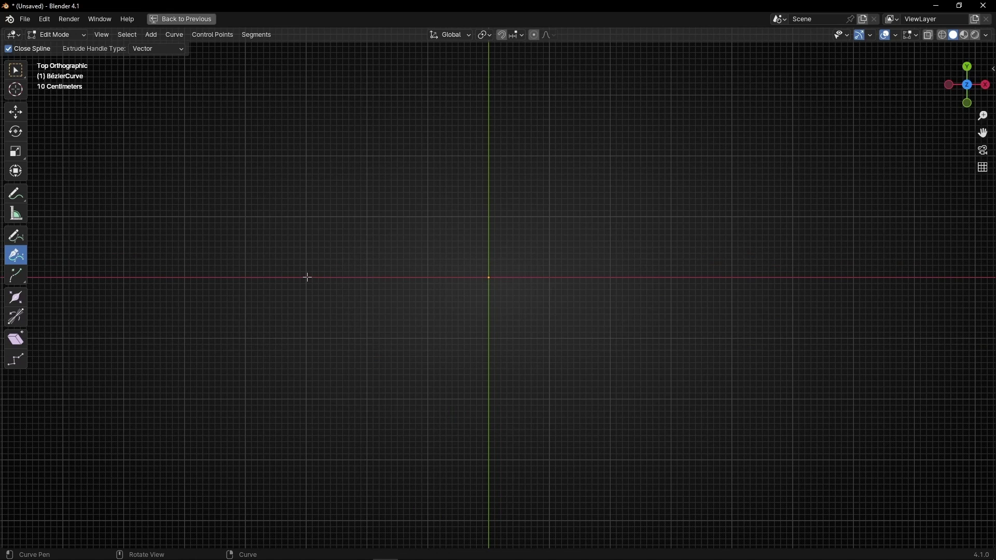
{"action": "left_click", "coordinate": [308, 155]}
{"action": "left_click", "coordinate": [601, 158]}
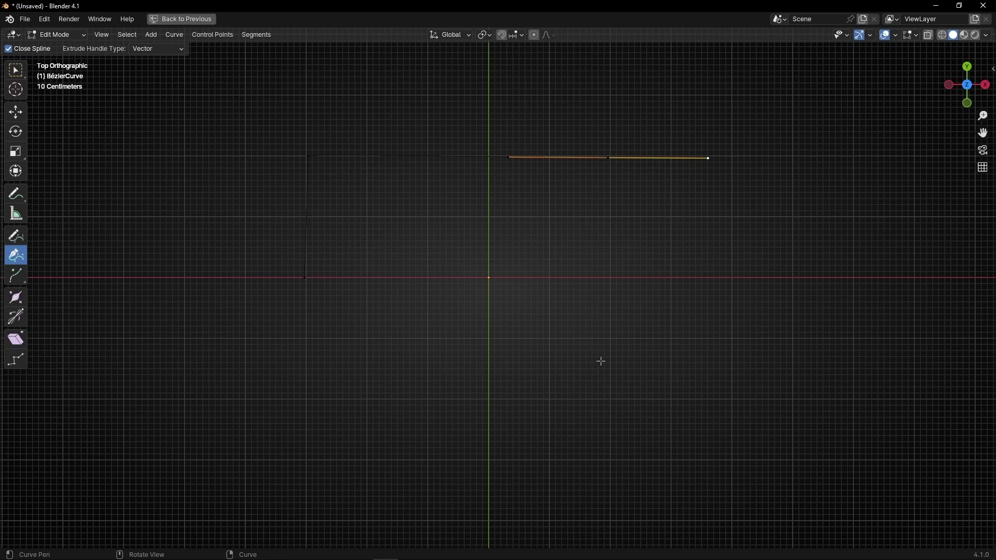
{"action": "left_click", "coordinate": [606, 393]}
{"action": "left_click", "coordinate": [389, 321]}
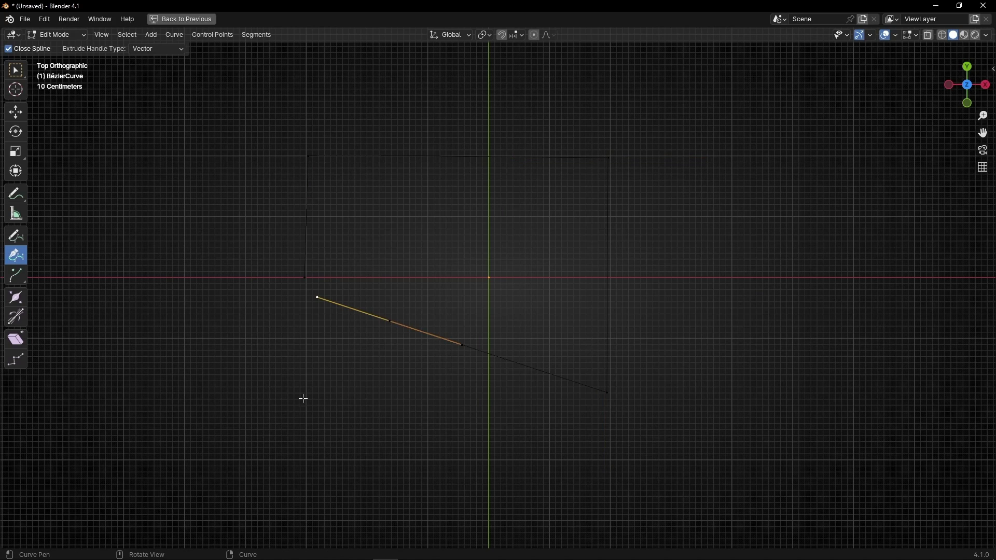
{"action": "left_click", "coordinate": [255, 427]}
{"action": "left_click", "coordinate": [188, 240]}
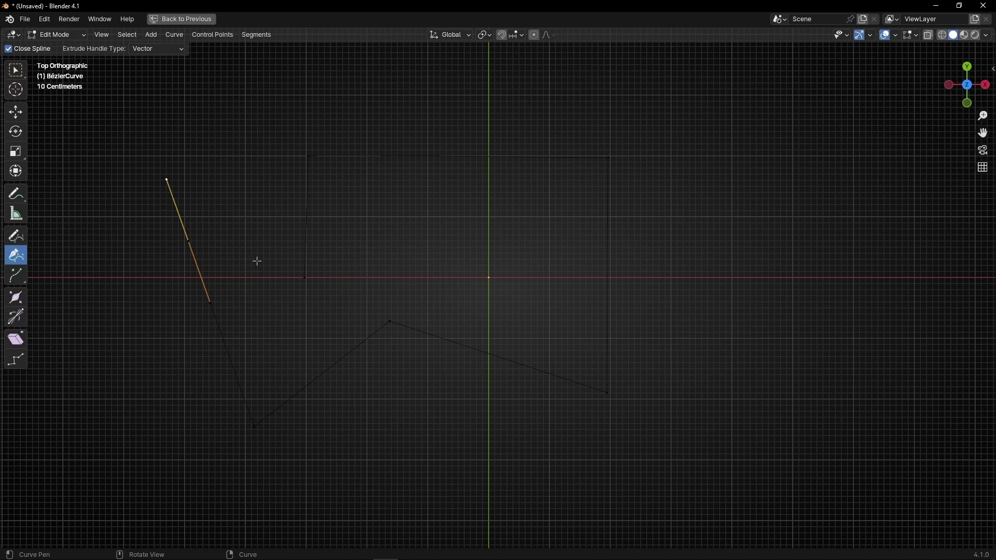
{"action": "left_click", "coordinate": [304, 278]}
{"action": "mouse_move", "coordinate": [390, 278]}
{"action": "middle_mouse_down"}
{"action": "mouse_move", "coordinate": [392, 194]}
{"action": "mouse_move", "coordinate": [413, 177]}
{"action": "mouse_move", "coordinate": [554, 193]}
{"action": "mouse_move", "coordinate": [268, 198]}
{"action": "mouse_move", "coordinate": [519, 185]}
{"action": "mouse_move", "coordinate": [408, 191]}
{"action": "mouse_move", "coordinate": [486, 179]}
{"action": "middle_mouse_up"}
{"action": "key", "text": "Tab"}
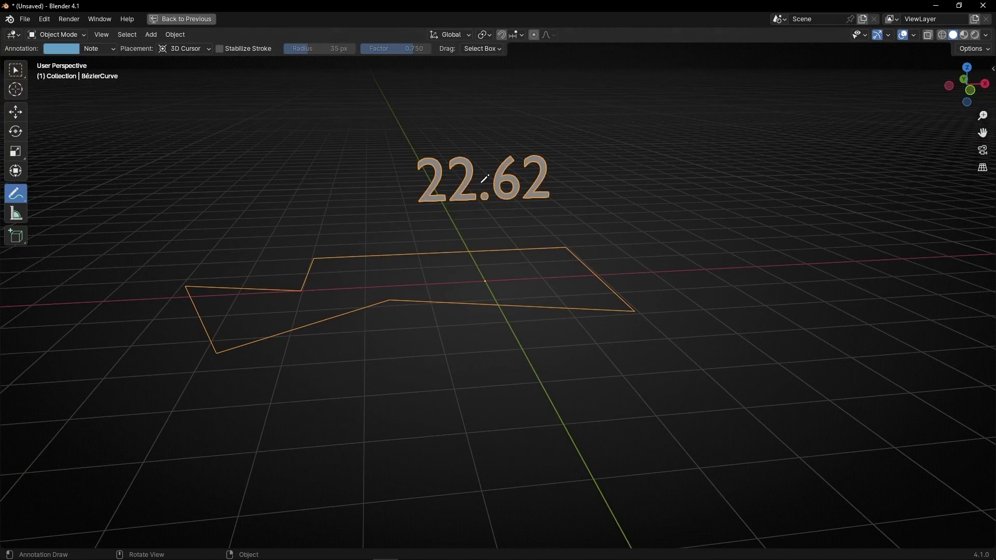
Step: Annotate the viewport by circling the length text and tracing along the polygon outline
{"action": "mouse_move", "coordinate": [579, 138]}
{"action": "left_mouse_down"}
{"action": "mouse_move", "coordinate": [378, 181]}
{"action": "mouse_move", "coordinate": [385, 142]}
{"action": "mouse_move", "coordinate": [583, 142]}
{"action": "left_mouse_up"}
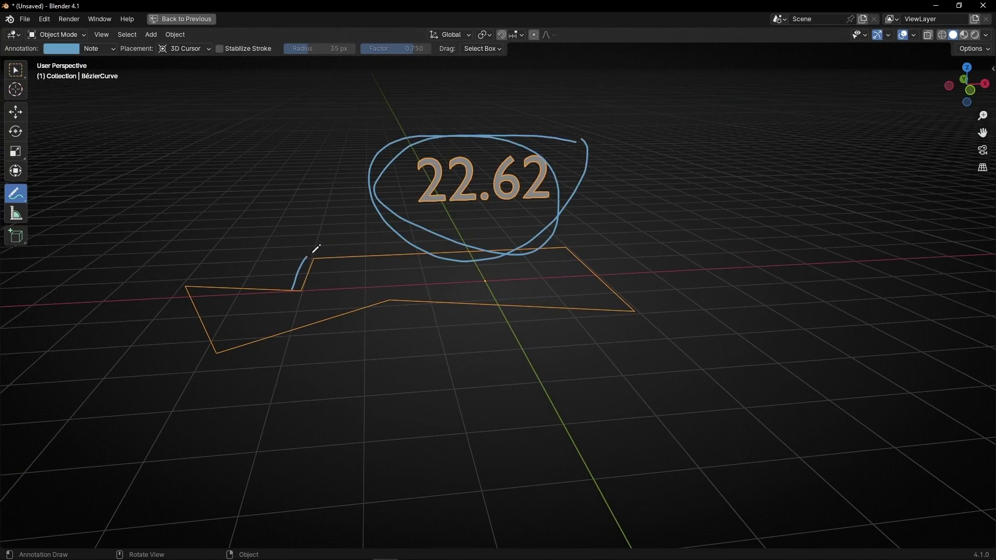
{"action": "mouse_move", "coordinate": [316, 249]}
{"action": "left_mouse_down"}
{"action": "mouse_move", "coordinate": [587, 240]}
{"action": "mouse_move", "coordinate": [378, 305]}
{"action": "mouse_move", "coordinate": [158, 270]}
{"action": "mouse_move", "coordinate": [280, 293]}
{"action": "left_mouse_up"}
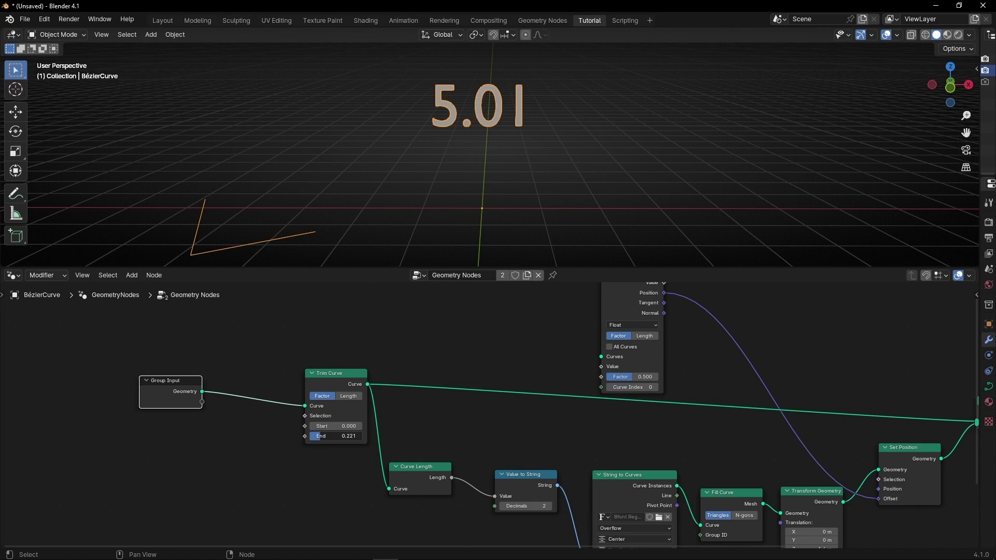
Step: Increase the Trim Curve node's End factor to extend the portion of the curve being measured
{"action": "left_click_drag", "start_coordinate": [325, 436], "coordinate": [362, 436]}
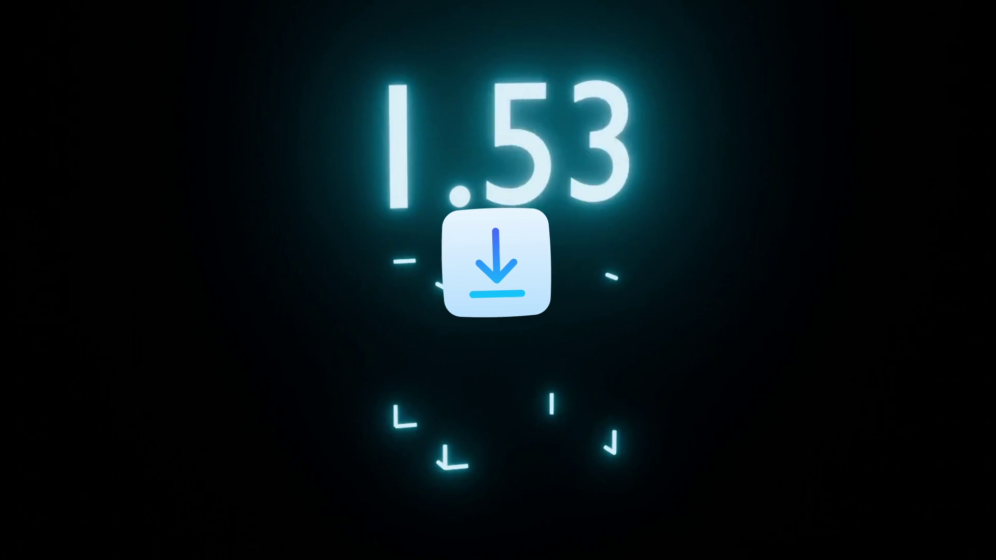